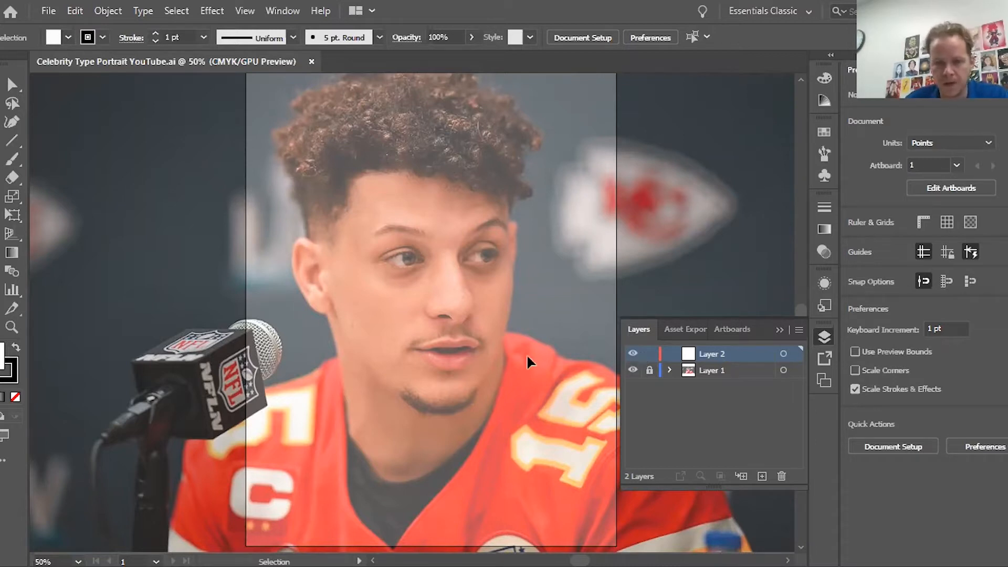
# Step: Scroll left to reveal the empty grey pasteboard beside the portrait photo
pyautogui.hscroll(-20, 527, 354)
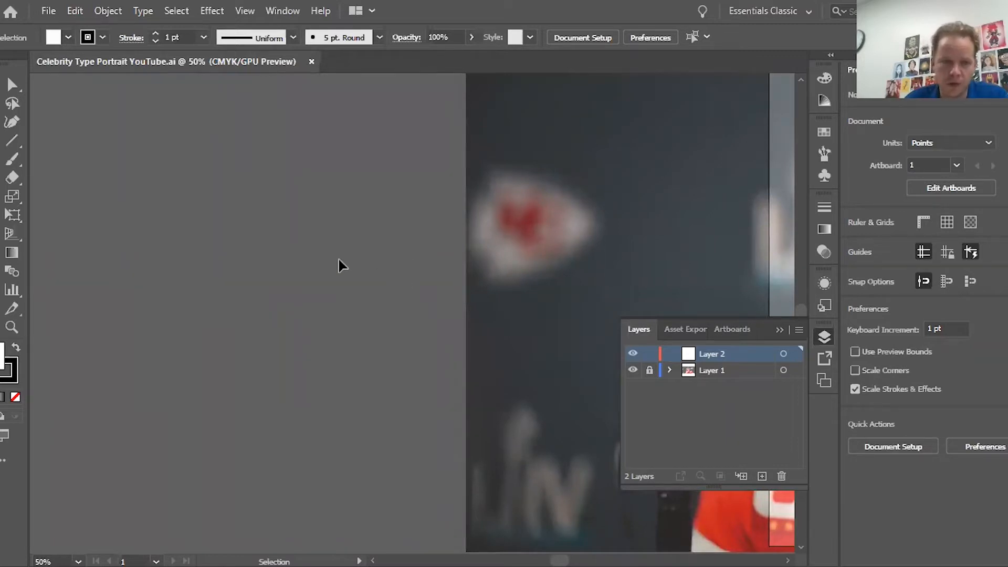
pyautogui.click(2, 179)
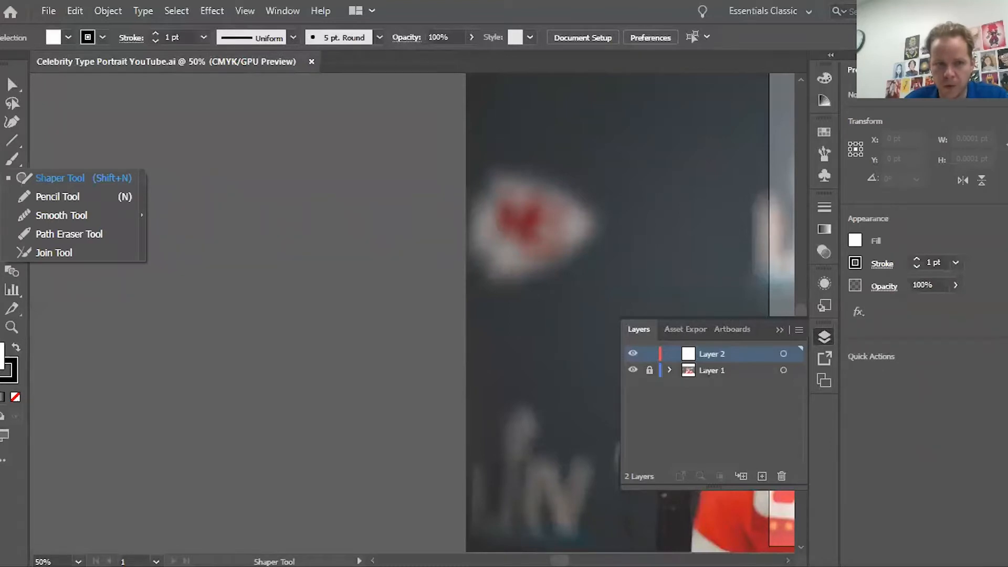
pyautogui.click(56, 196)
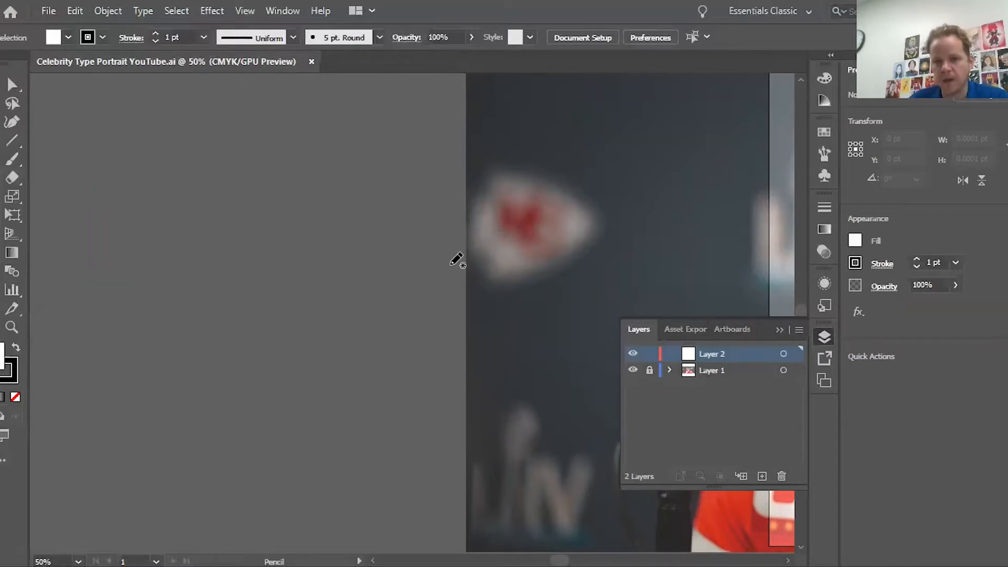
pyautogui.moveTo(183, 282)
pyautogui.mouseDown()
pyautogui.moveTo(211, 285)
pyautogui.moveTo(372, 240)
pyautogui.mouseUp()
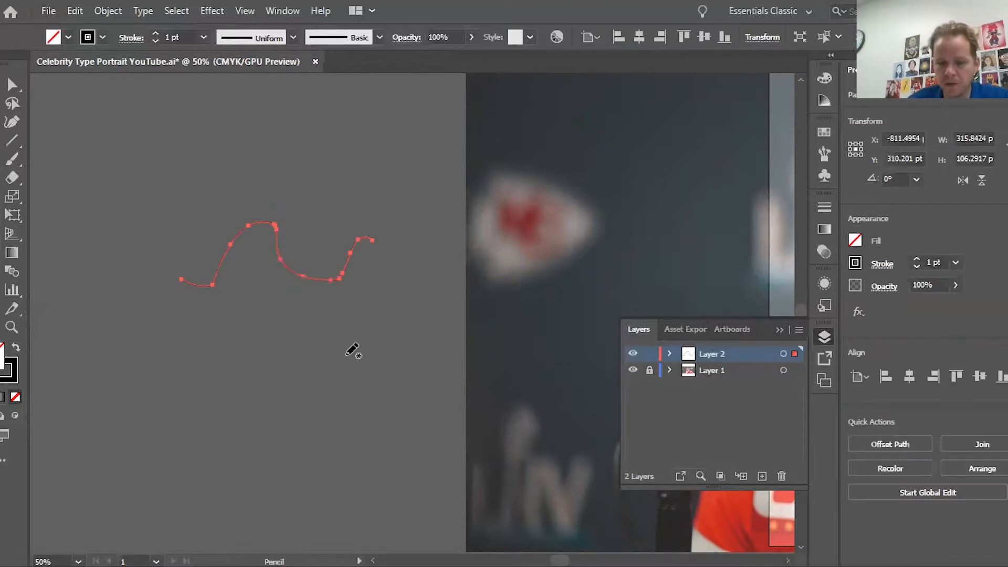
pyautogui.hotkey('ctrl', '1')
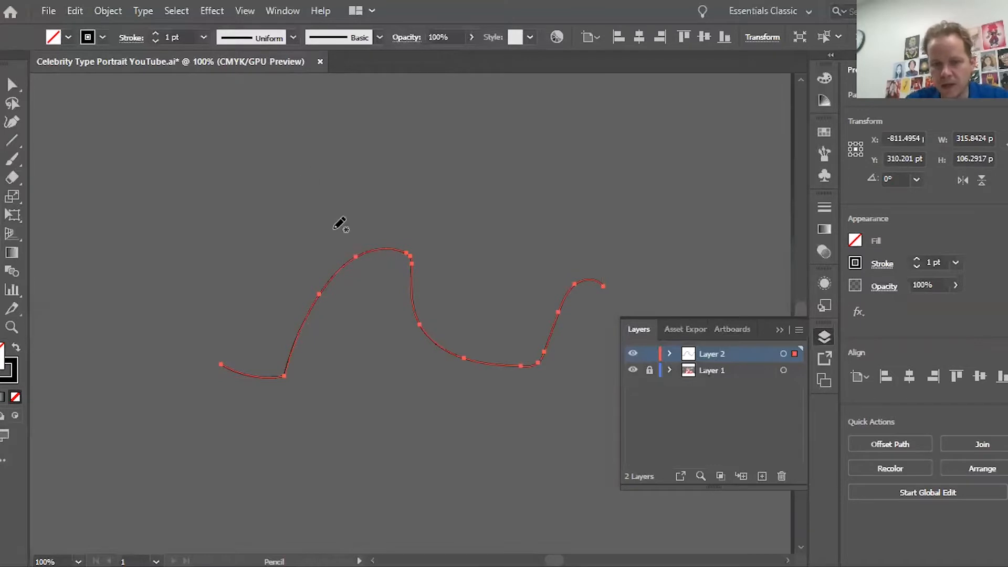
pyautogui.moveTo(261, 162)
pyautogui.mouseDown()
pyautogui.moveTo(538, 163)
pyautogui.moveTo(683, 198)
pyautogui.mouseUp()
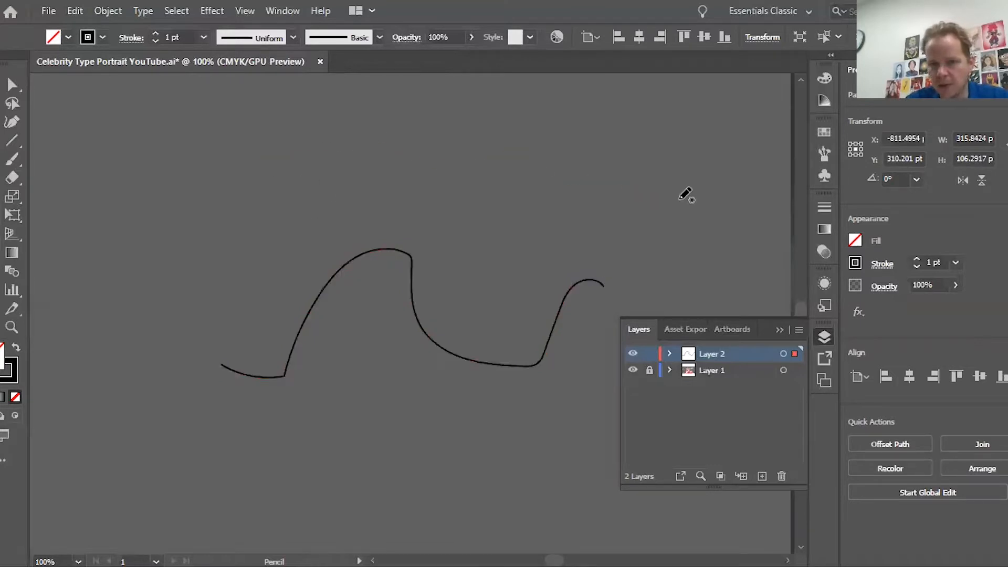
pyautogui.moveTo(643, 242)
pyautogui.mouseDown()
pyautogui.moveTo(556, 212)
pyautogui.moveTo(541, 263)
pyautogui.moveTo(466, 280)
pyautogui.moveTo(432, 239)
pyautogui.moveTo(406, 252)
pyautogui.mouseUp()
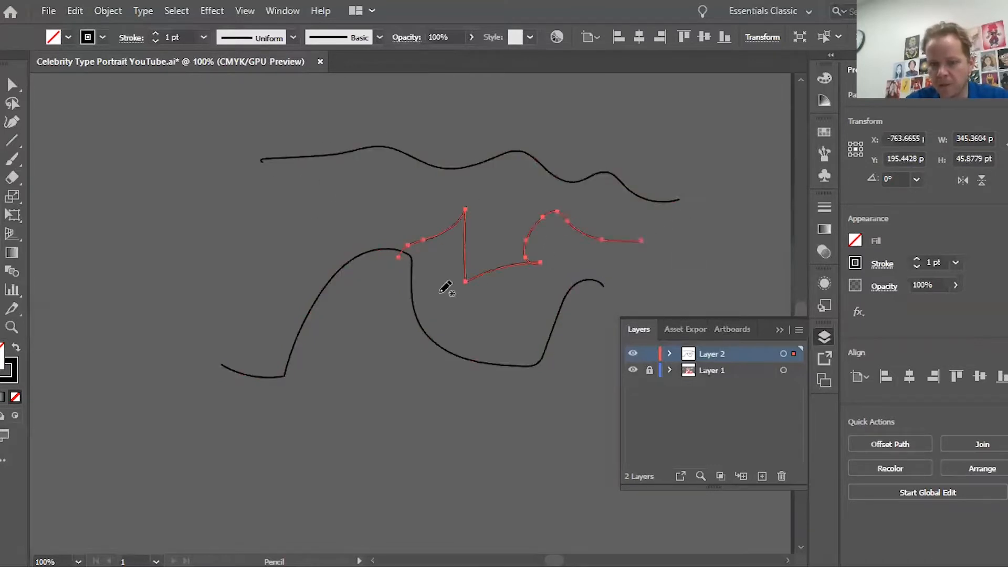
pyautogui.moveTo(418, 427)
pyautogui.mouseDown()
pyautogui.moveTo(491, 461)
pyautogui.moveTo(545, 470)
pyautogui.moveTo(531, 396)
pyautogui.moveTo(560, 422)
pyautogui.mouseUp()
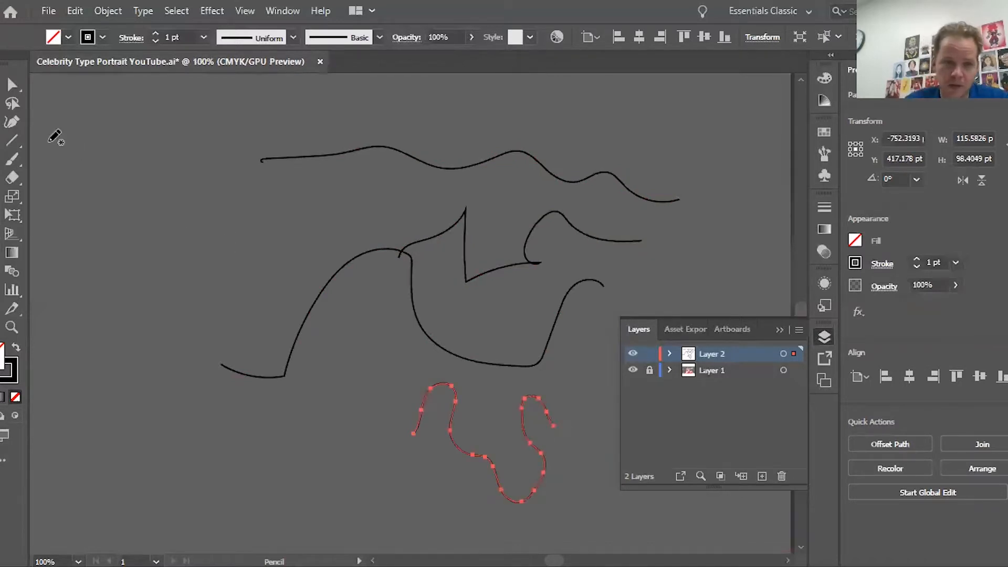
pyautogui.press('v')
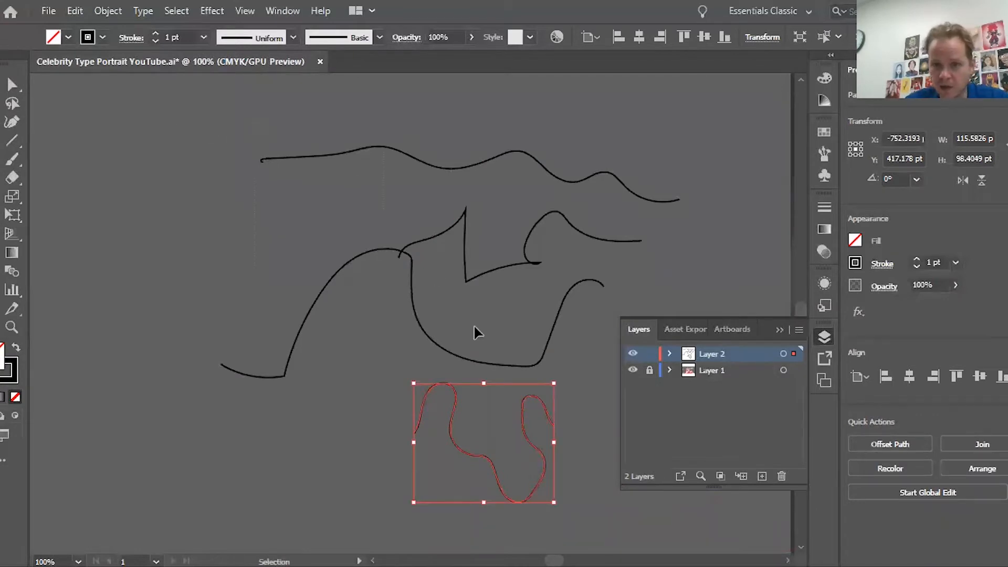
pyautogui.hotkey('ctrl', 'a')
pyautogui.press('Delete')
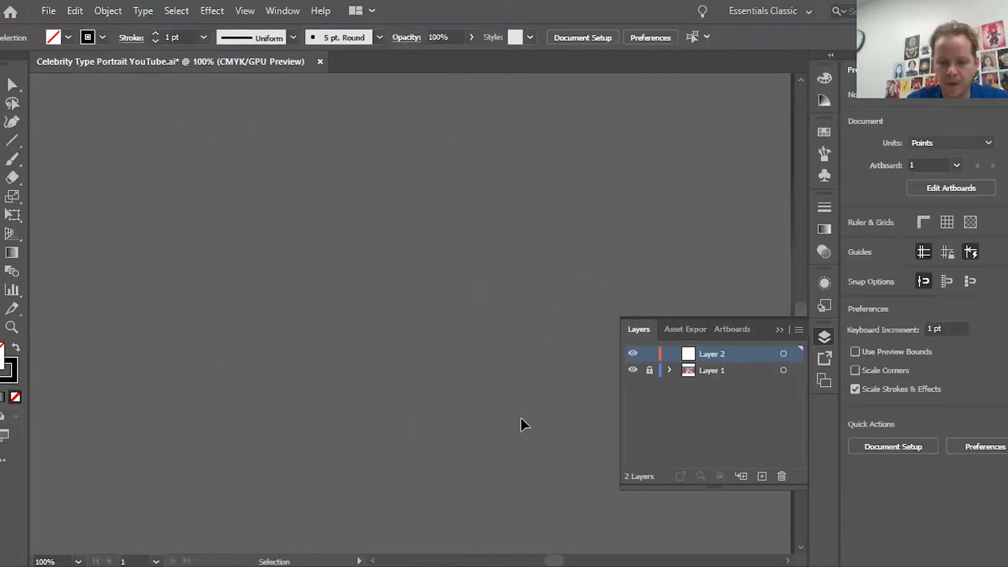
# Step: Fit the artboard in view, then zoom to 150% on the player's face
pyautogui.hotkey('ctrl', '0')
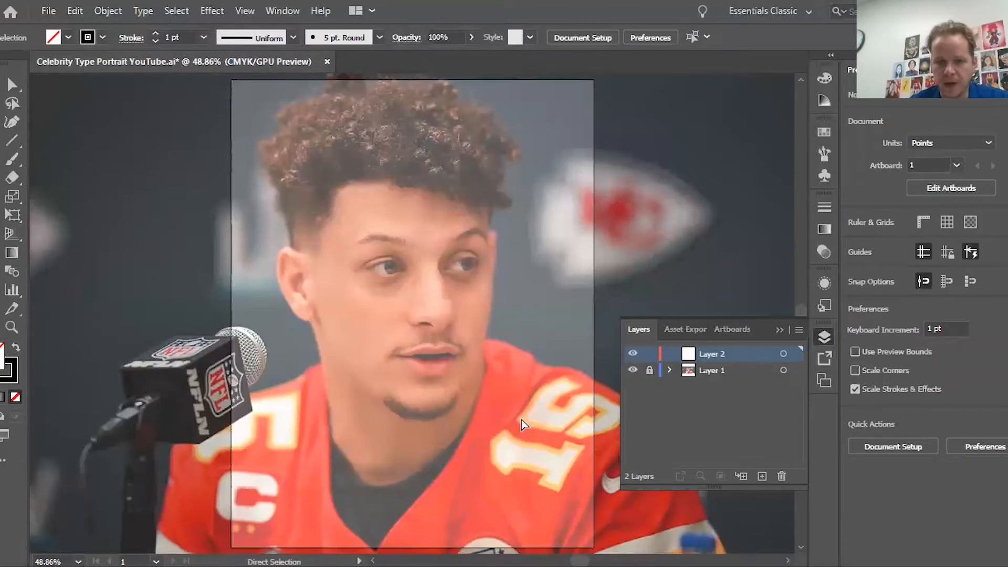
pyautogui.hotkey('ctrl', '+')
pyautogui.hotkey('ctrl', '+')
pyautogui.hotkey('ctrl', '+')
pyautogui.hscroll(4, 521, 418)
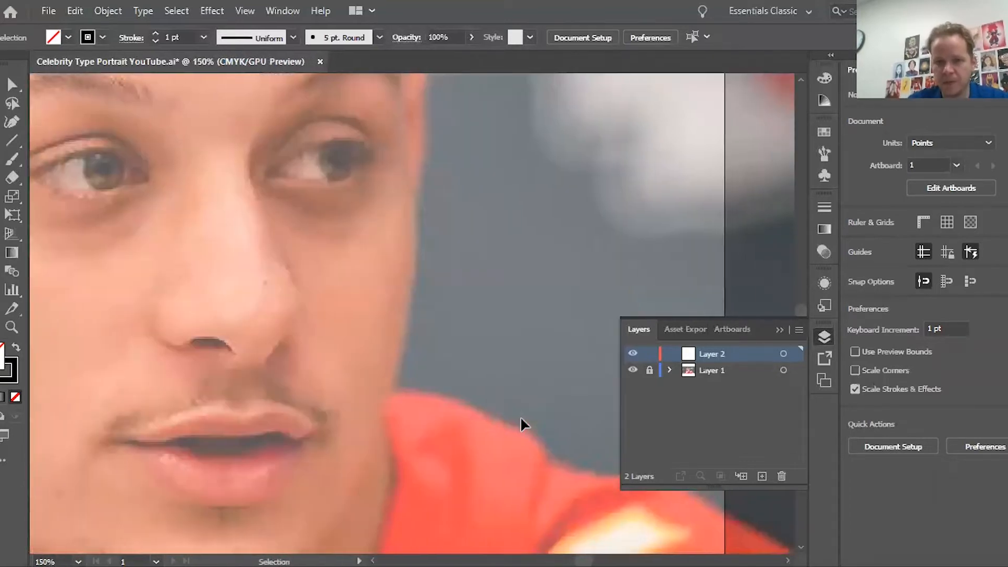
pyautogui.hscroll(-3, 521, 418)
pyautogui.scroll(2, 521, 418)
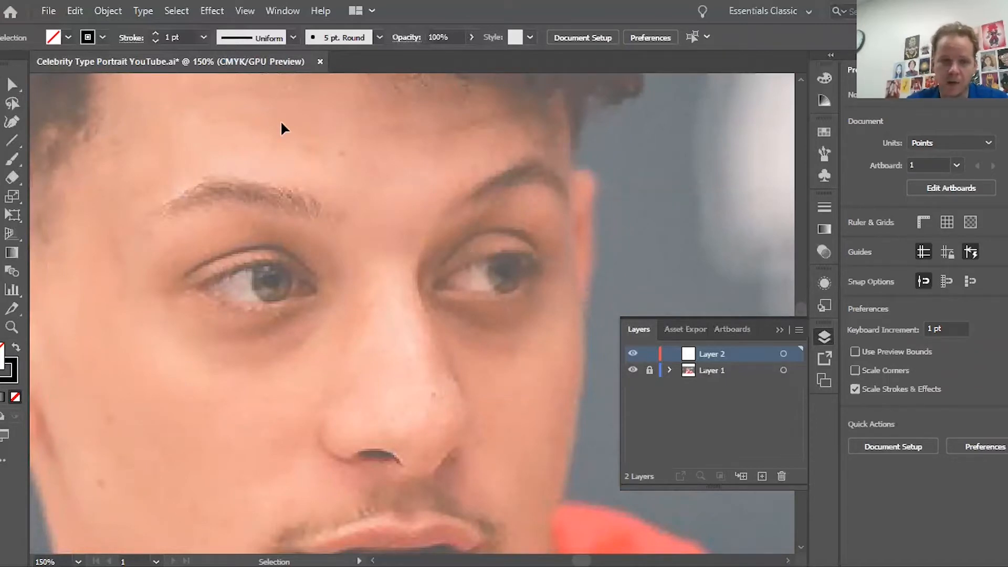
# Step: Trace trial Pencil lines over the eyes, iris, nose and lips
pyautogui.click(426, 122)
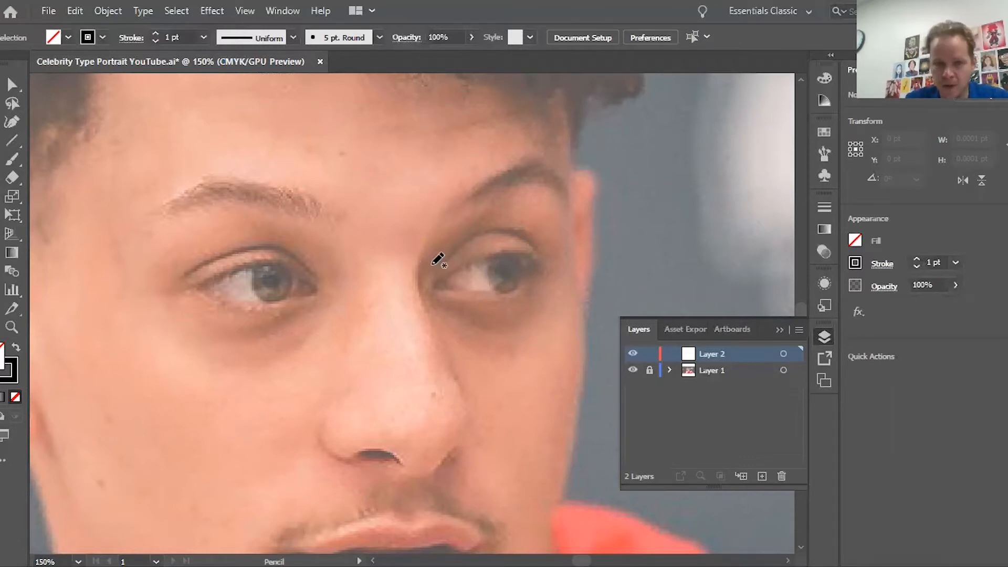
pyautogui.moveTo(432, 285)
pyautogui.mouseDown()
pyautogui.moveTo(462, 248)
pyautogui.moveTo(549, 257)
pyautogui.moveTo(516, 315)
pyautogui.moveTo(433, 283)
pyautogui.moveTo(517, 266)
pyautogui.moveTo(469, 258)
pyautogui.mouseUp()
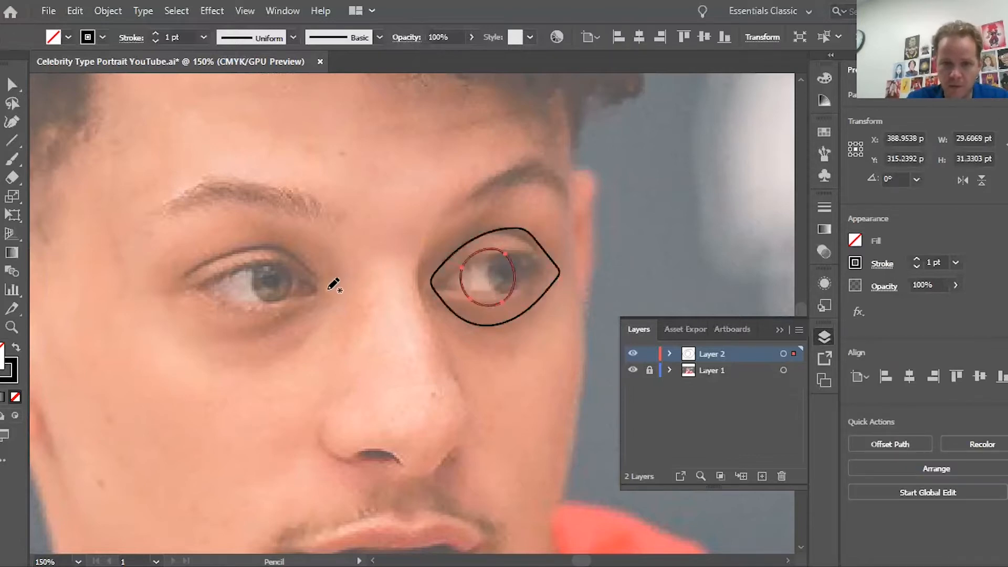
pyautogui.moveTo(235, 254)
pyautogui.mouseDown()
pyautogui.moveTo(197, 292)
pyautogui.moveTo(262, 323)
pyautogui.moveTo(315, 288)
pyautogui.moveTo(270, 293)
pyautogui.mouseUp()
pyautogui.moveTo(355, 266)
pyautogui.mouseDown()
pyautogui.moveTo(345, 363)
pyautogui.moveTo(324, 423)
pyautogui.moveTo(340, 450)
pyautogui.moveTo(438, 460)
pyautogui.moveTo(462, 450)
pyautogui.moveTo(467, 408)
pyautogui.moveTo(418, 242)
pyautogui.moveTo(365, 274)
pyautogui.mouseUp()
pyautogui.scroll(-5, 344, 406)
pyautogui.moveTo(285, 333)
pyautogui.mouseDown()
pyautogui.moveTo(379, 316)
pyautogui.moveTo(477, 328)
pyautogui.moveTo(466, 352)
pyautogui.moveTo(412, 337)
pyautogui.moveTo(295, 345)
pyautogui.moveTo(362, 368)
pyautogui.moveTo(443, 358)
pyautogui.moveTo(468, 393)
pyautogui.moveTo(354, 402)
pyautogui.moveTo(311, 368)
pyautogui.mouseUp()
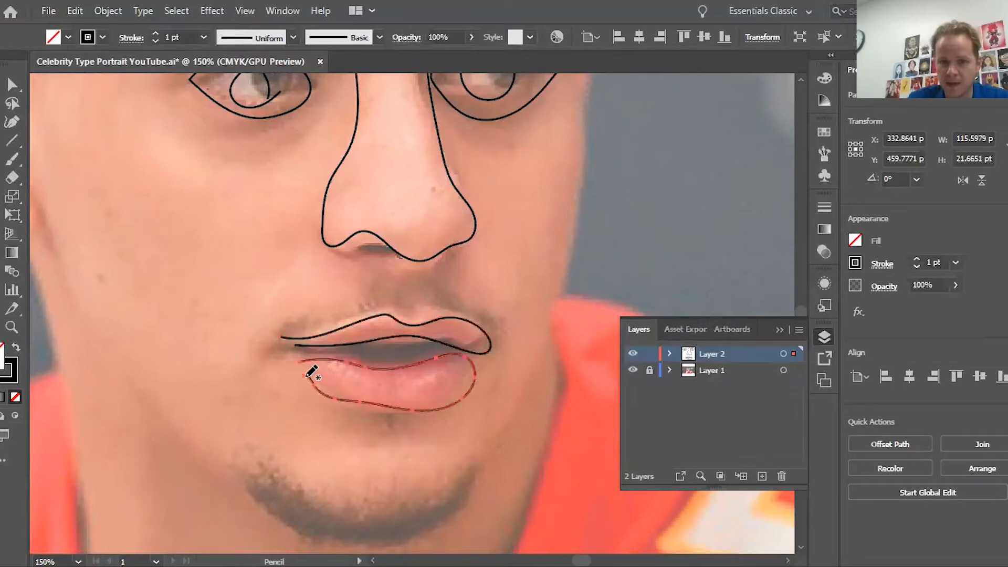
pyautogui.scroll(4, 310, 369)
pyautogui.scroll(-3, 311, 371)
pyautogui.scroll(4, 311, 372)
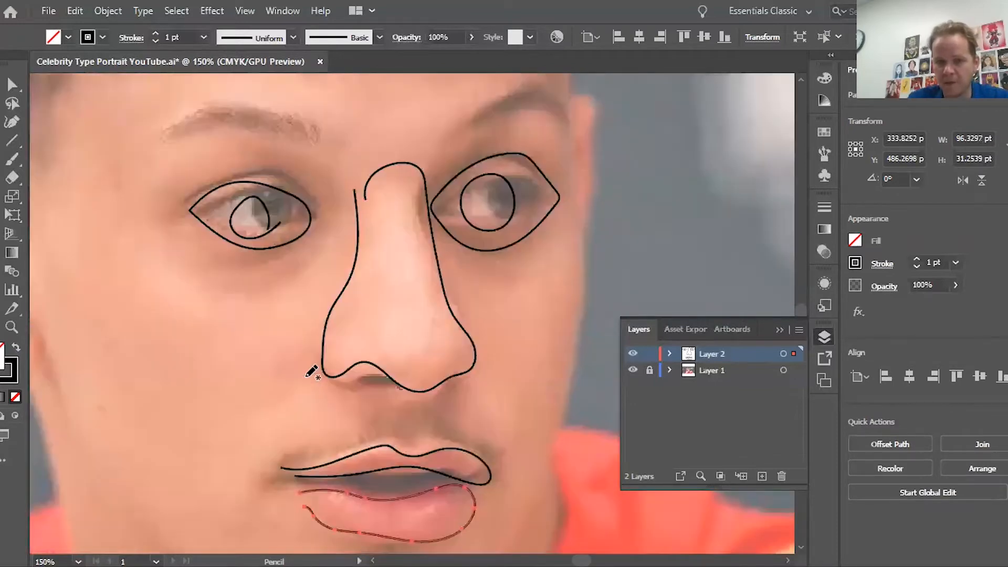
# Step: Toggle the photo layer on and off to check the tracing, then undo the traced strokes
pyautogui.click(633, 371)
pyautogui.click(632, 370)
pyautogui.click(632, 370)
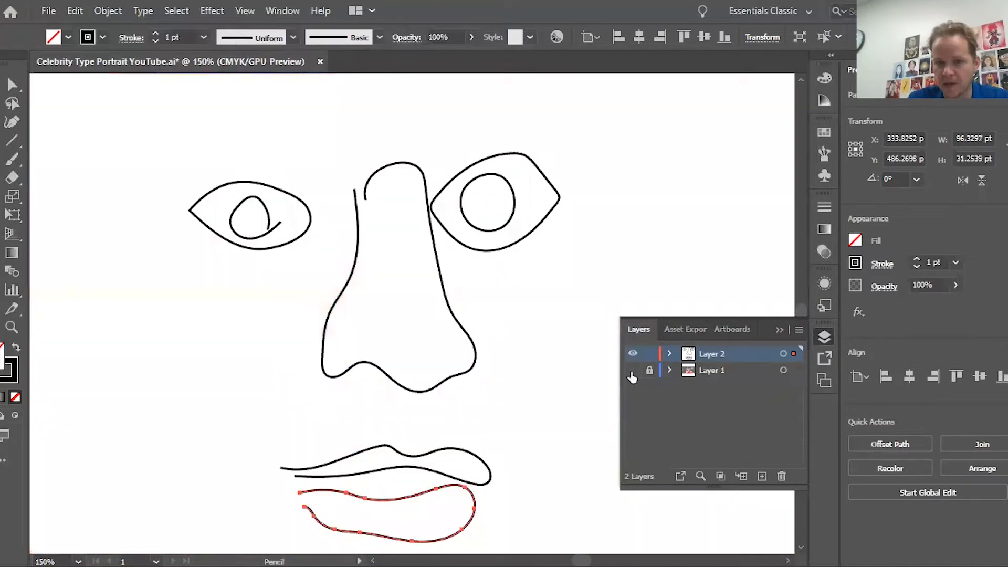
pyautogui.click(633, 371)
pyautogui.click(633, 370)
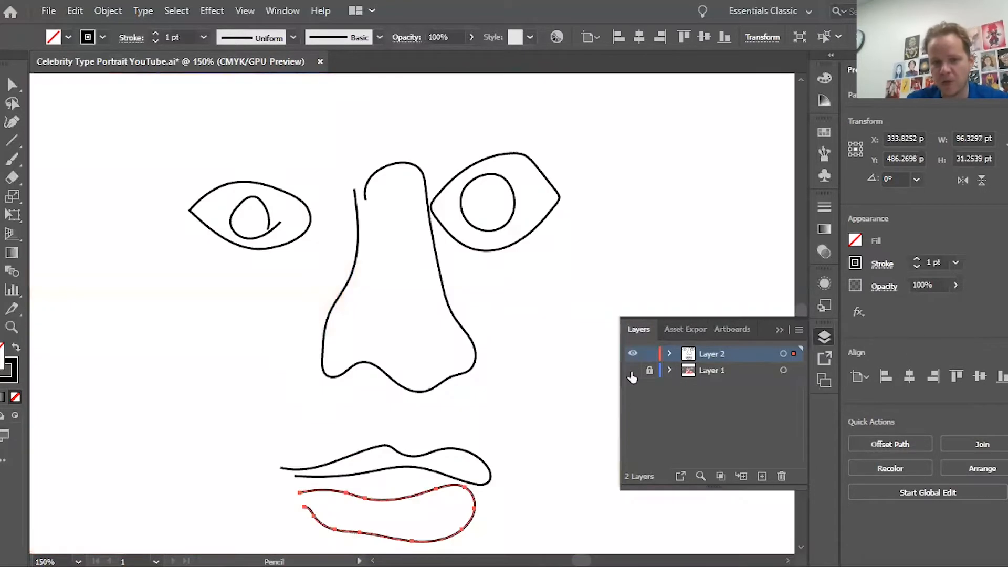
pyautogui.click(632, 370)
pyautogui.hotkey('ctrl', 'z')
pyautogui.hotkey('ctrl', 'z')
pyautogui.hotkey('ctrl', 'z')
pyautogui.hotkey('ctrl', 'z')
pyautogui.hotkey('ctrl', 'z')
pyautogui.hotkey('ctrl', 'z')
pyautogui.hotkey('ctrl', 'z')
pyautogui.hotkey('ctrl', 'z')
pyautogui.hotkey('ctrl', 'z')
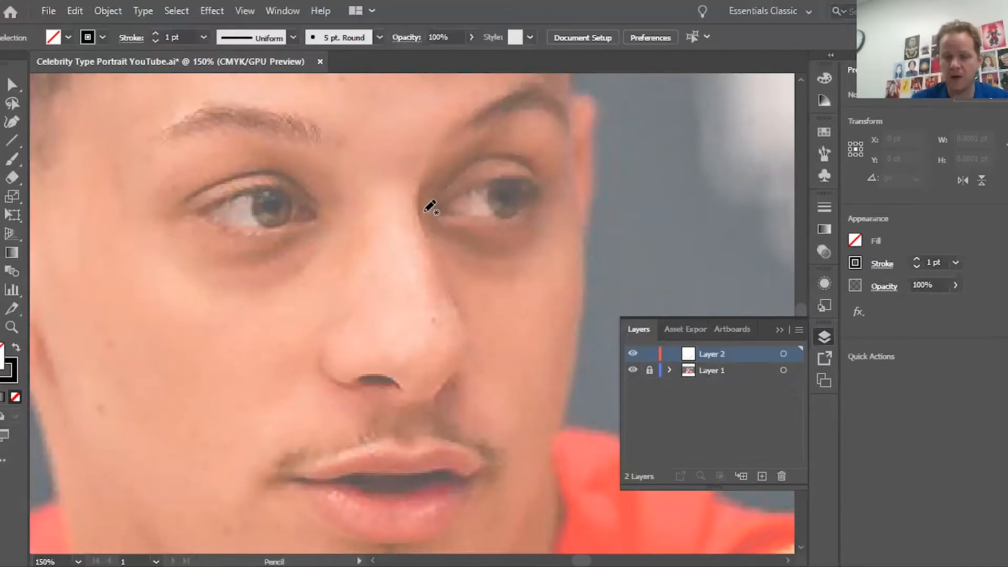
# Step: Zoom to 200% and trace the right eye's upper eyelid and its crease, redrawing the crease once
pyautogui.hscroll(3, 430, 207)
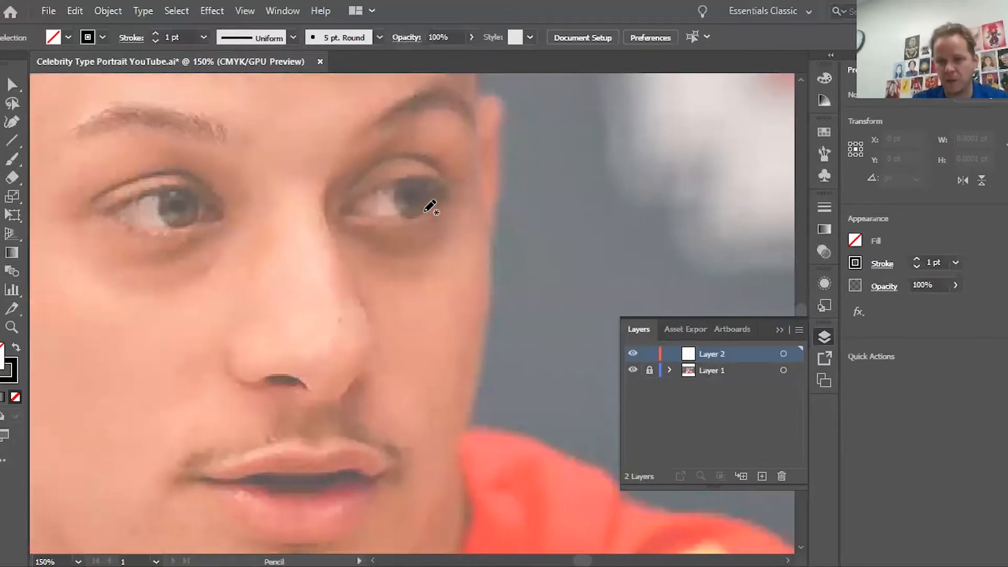
pyautogui.hotkey('ctrl', '+')
pyautogui.scroll(4, 430, 206)
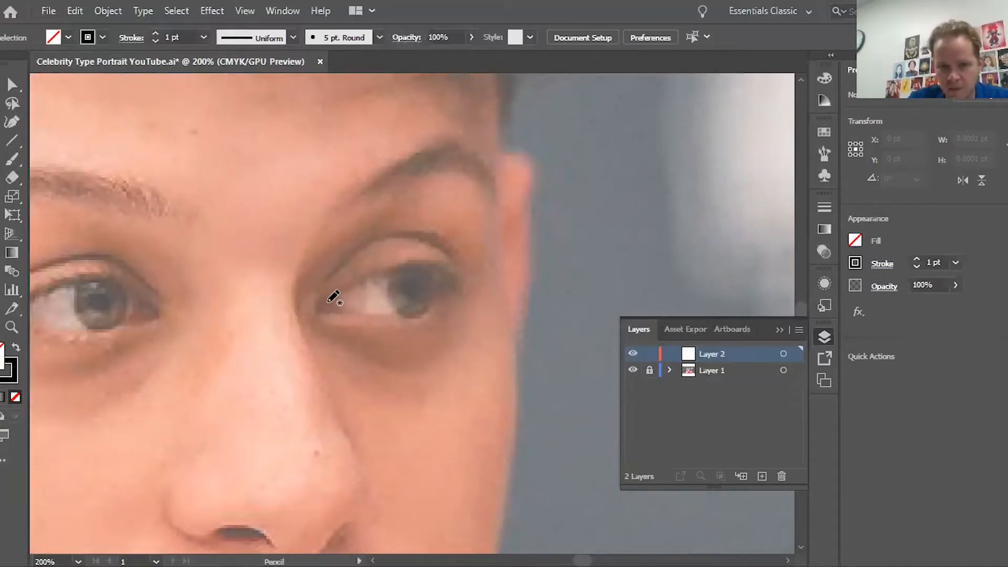
pyautogui.moveTo(334, 297)
pyautogui.mouseDown()
pyautogui.moveTo(409, 265)
pyautogui.moveTo(462, 270)
pyautogui.moveTo(469, 283)
pyautogui.mouseUp()
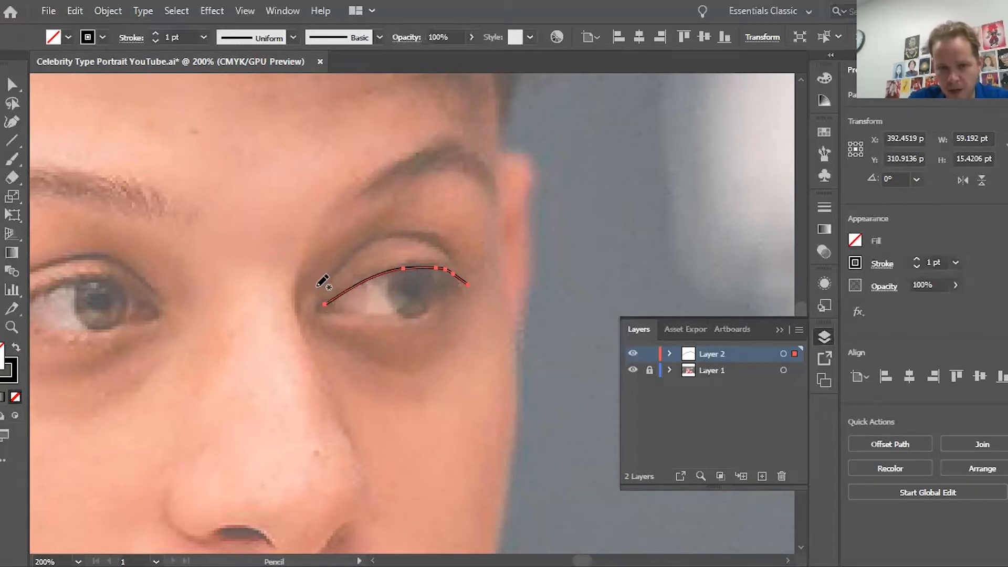
pyautogui.moveTo(322, 283)
pyautogui.mouseDown()
pyautogui.moveTo(387, 228)
pyautogui.moveTo(447, 245)
pyautogui.moveTo(453, 259)
pyautogui.mouseUp()
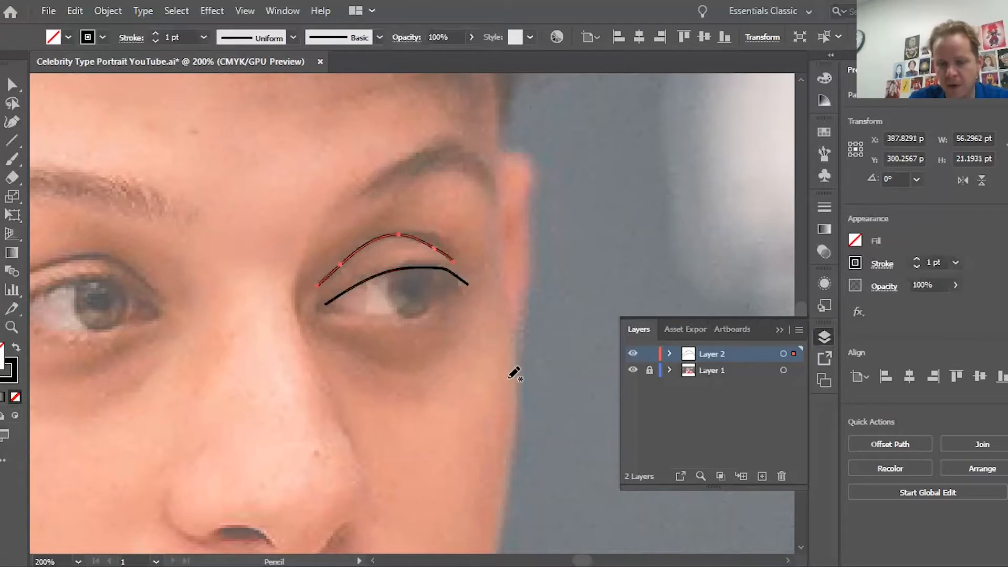
pyautogui.hotkey('ctrl', 'z')
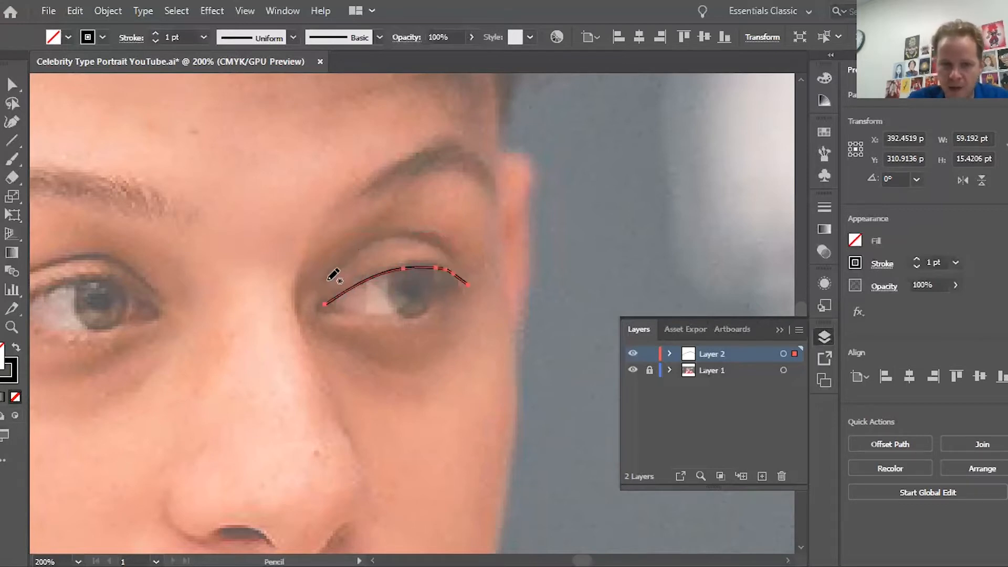
pyautogui.moveTo(329, 278)
pyautogui.mouseDown()
pyautogui.moveTo(384, 234)
pyautogui.moveTo(415, 234)
pyautogui.moveTo(448, 253)
pyautogui.mouseUp()
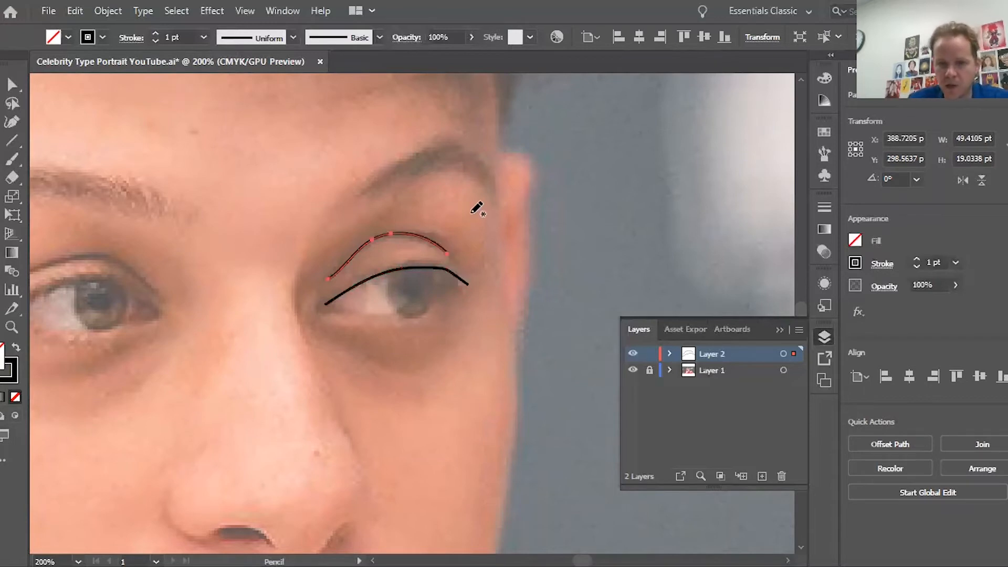
# Step: Trace the eyebrow above the right eye, settling on a final stroke after two retries
pyautogui.moveTo(343, 218)
pyautogui.mouseDown()
pyautogui.moveTo(437, 173)
pyautogui.moveTo(472, 178)
pyautogui.moveTo(497, 207)
pyautogui.mouseUp()
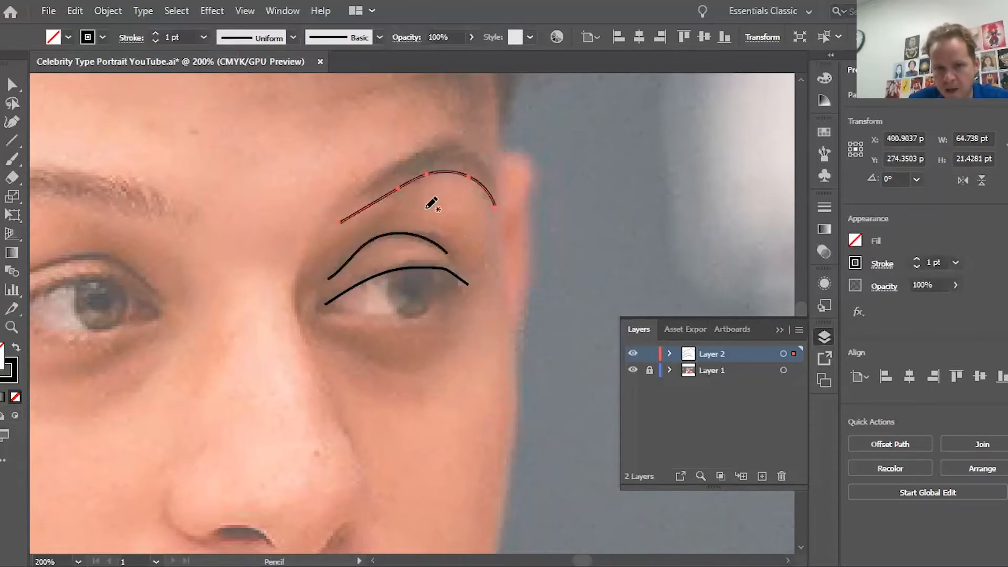
pyautogui.hotkey('ctrl', 'z')
pyautogui.moveTo(345, 203)
pyautogui.mouseDown()
pyautogui.moveTo(455, 176)
pyautogui.moveTo(488, 194)
pyautogui.moveTo(489, 157)
pyautogui.moveTo(459, 142)
pyautogui.moveTo(397, 163)
pyautogui.moveTo(352, 206)
pyautogui.moveTo(437, 171)
pyautogui.moveTo(466, 174)
pyautogui.moveTo(496, 200)
pyautogui.mouseUp()
pyautogui.hotkey('ctrl', 'z')
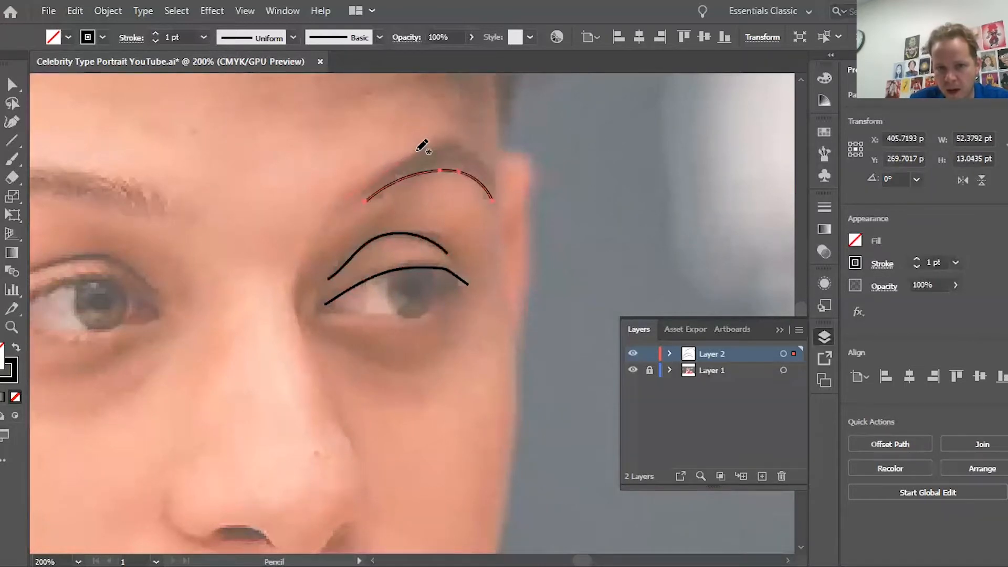
pyautogui.moveTo(421, 146)
pyautogui.mouseDown()
pyautogui.moveTo(459, 130)
pyautogui.moveTo(479, 153)
pyautogui.mouseUp()
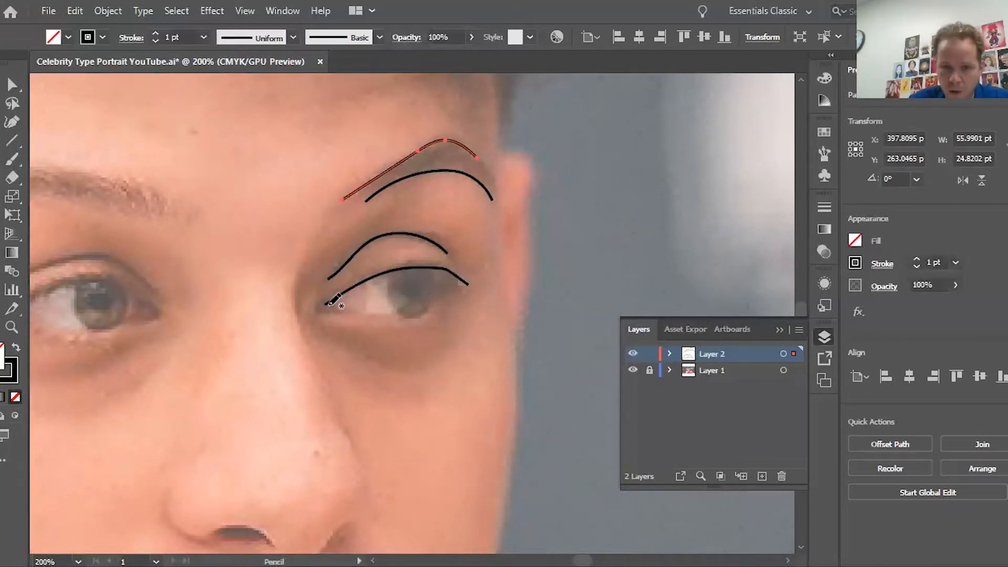
# Step: Trace the right eye's lower lid, two under-eye creases and two nose-bridge curves
pyautogui.moveTo(369, 314)
pyautogui.mouseDown()
pyautogui.moveTo(422, 313)
pyautogui.moveTo(457, 275)
pyautogui.mouseUp()
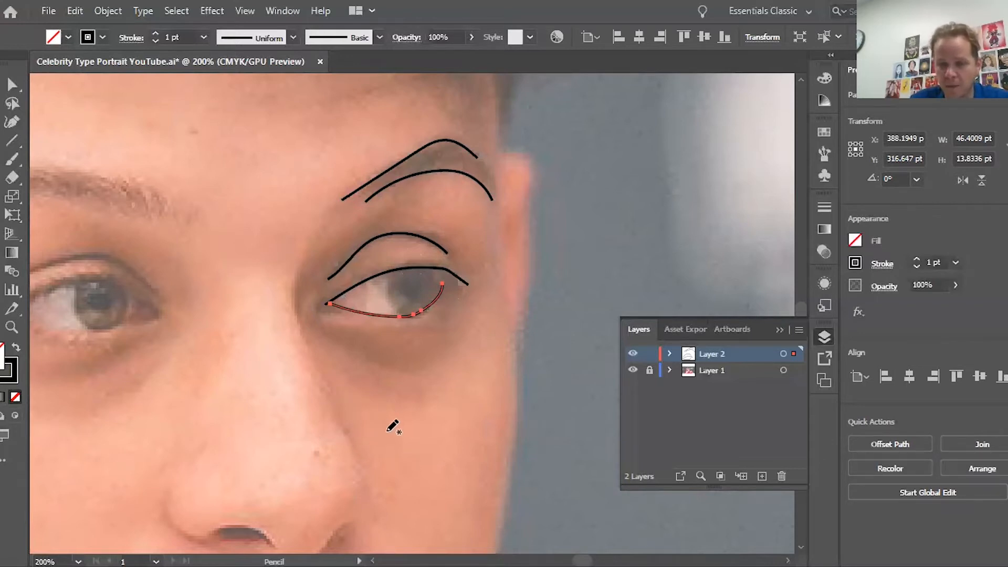
pyautogui.moveTo(315, 329)
pyautogui.mouseDown()
pyautogui.moveTo(400, 376)
pyautogui.moveTo(441, 371)
pyautogui.moveTo(474, 330)
pyautogui.mouseUp()
pyautogui.moveTo(316, 354)
pyautogui.mouseDown()
pyautogui.moveTo(341, 377)
pyautogui.moveTo(402, 395)
pyautogui.mouseUp()
pyautogui.moveTo(335, 230); pyautogui.dragTo(301, 298)
pyautogui.moveTo(304, 332)
pyautogui.mouseDown()
pyautogui.moveTo(290, 276)
pyautogui.moveTo(302, 227)
pyautogui.mouseUp()
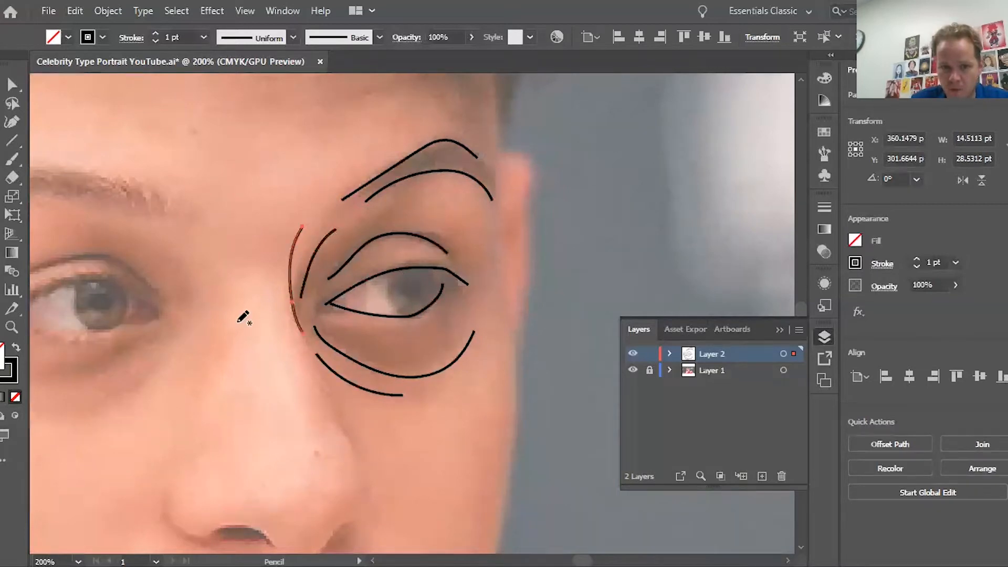
# Step: Draw a crease under the left-hand eye
pyautogui.moveTo(173, 336)
pyautogui.mouseDown()
pyautogui.moveTo(145, 367)
pyautogui.moveTo(57, 402)
pyautogui.mouseUp()
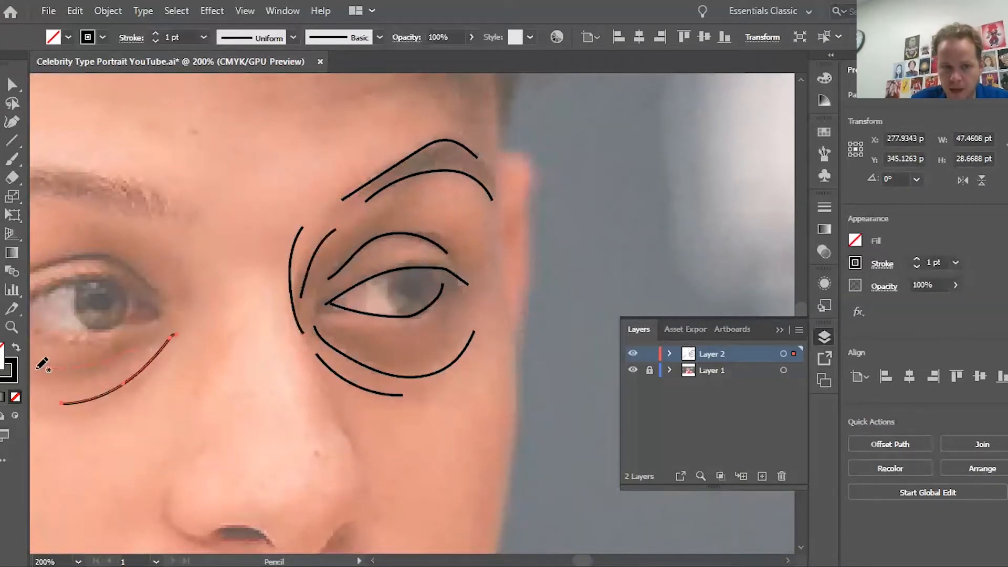
pyautogui.moveTo(37, 368); pyautogui.dragTo(138, 346)
pyautogui.scroll(-2, 262, 420)
pyautogui.scroll(-6, 267, 419)
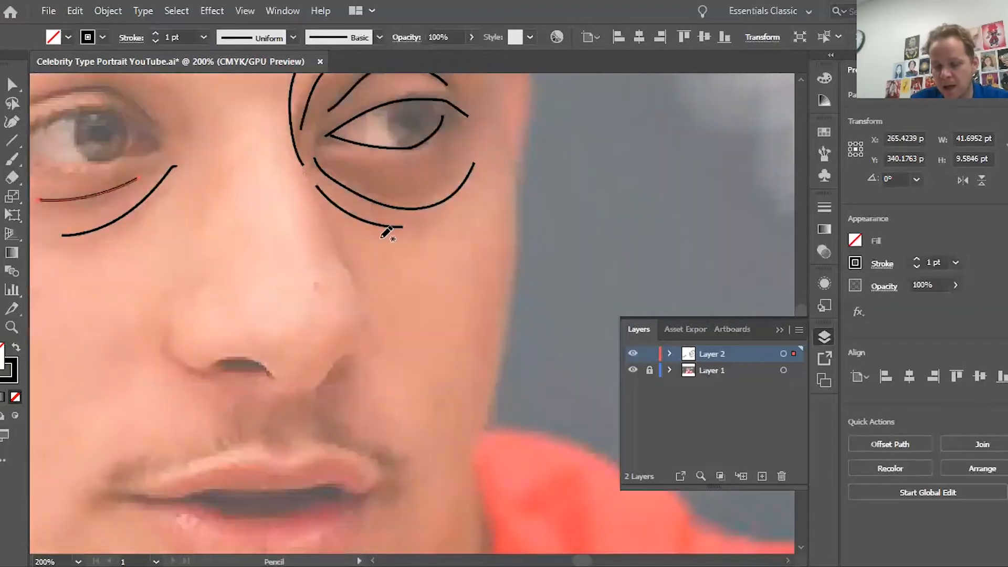
pyautogui.scroll(9, 368, 254)
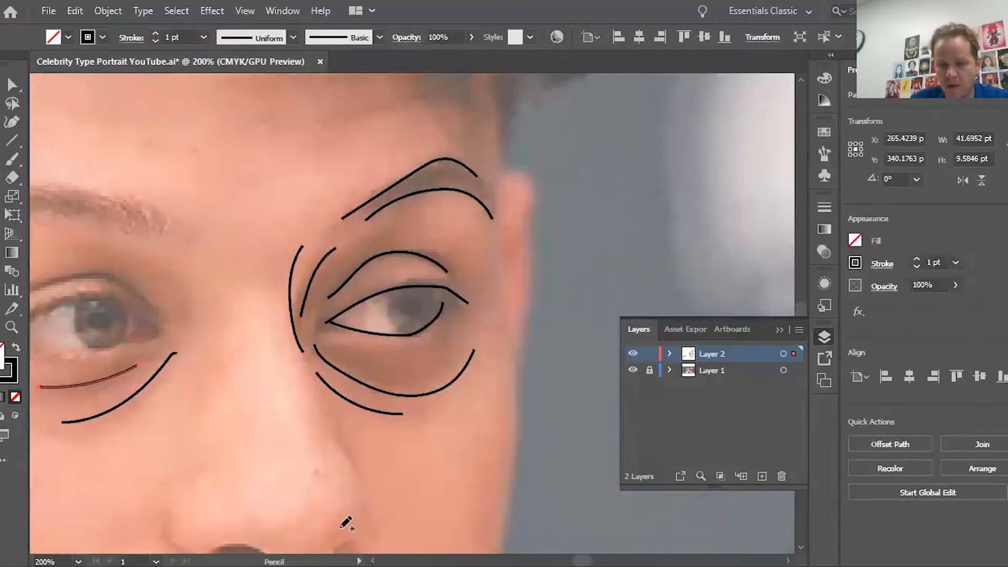
# Step: Delete the stray strokes one by one with the Selection tool
pyautogui.press('v')
pyautogui.press('Delete')
pyautogui.click(142, 387)
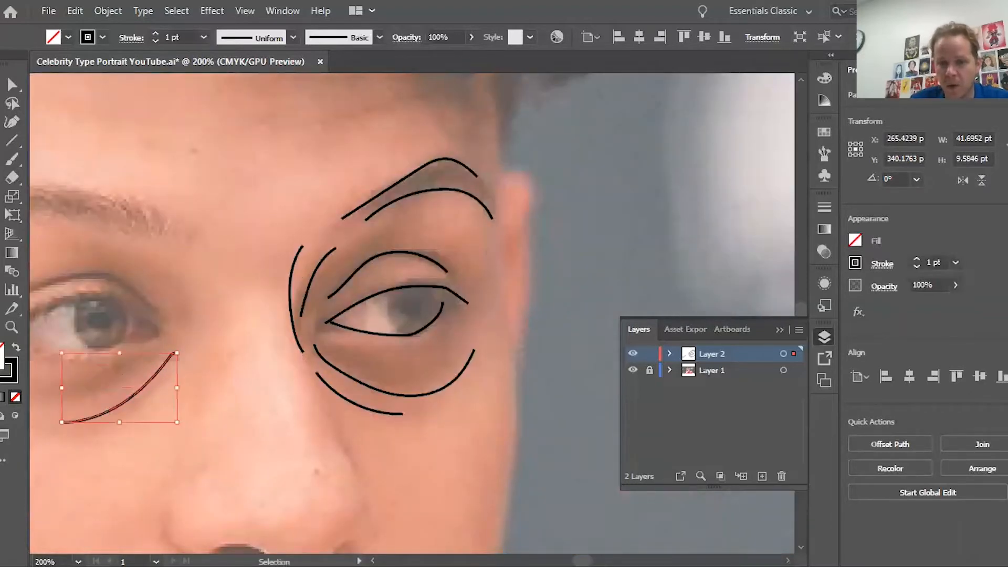
pyautogui.press('Delete')
pyautogui.click(290, 294)
pyautogui.press('Delete')
pyautogui.click(312, 275)
# Step: Undo the extra strokes and draw a curve along the nose bridge beside the right eye
pyautogui.hotkey('ctrl', 'z')
pyautogui.hotkey('ctrl', 'z')
pyautogui.hotkey('ctrl', 'z')
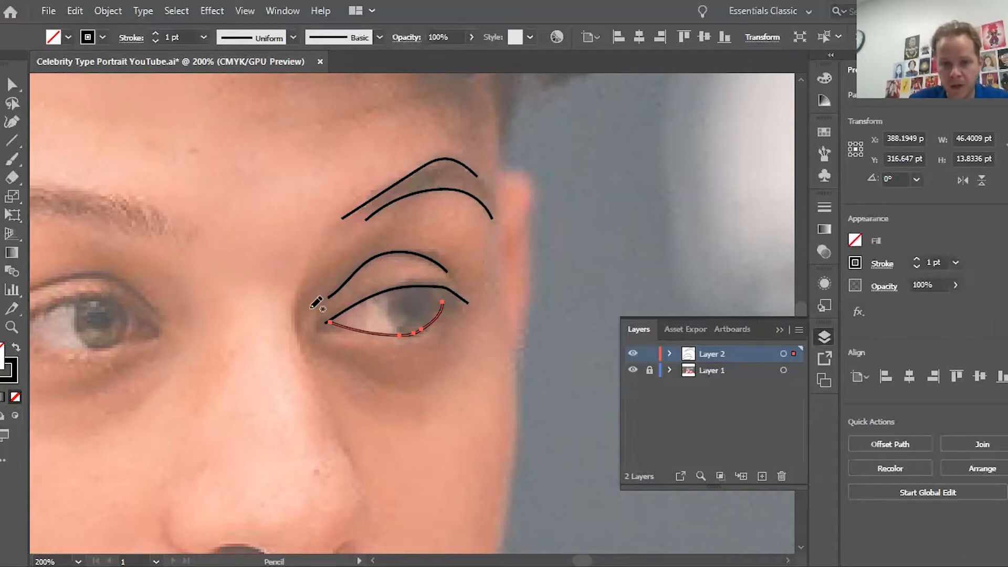
pyautogui.moveTo(308, 274)
pyautogui.mouseDown()
pyautogui.moveTo(301, 344)
pyautogui.moveTo(314, 368)
pyautogui.mouseUp()
pyautogui.hotkey('ctrl', 'z')
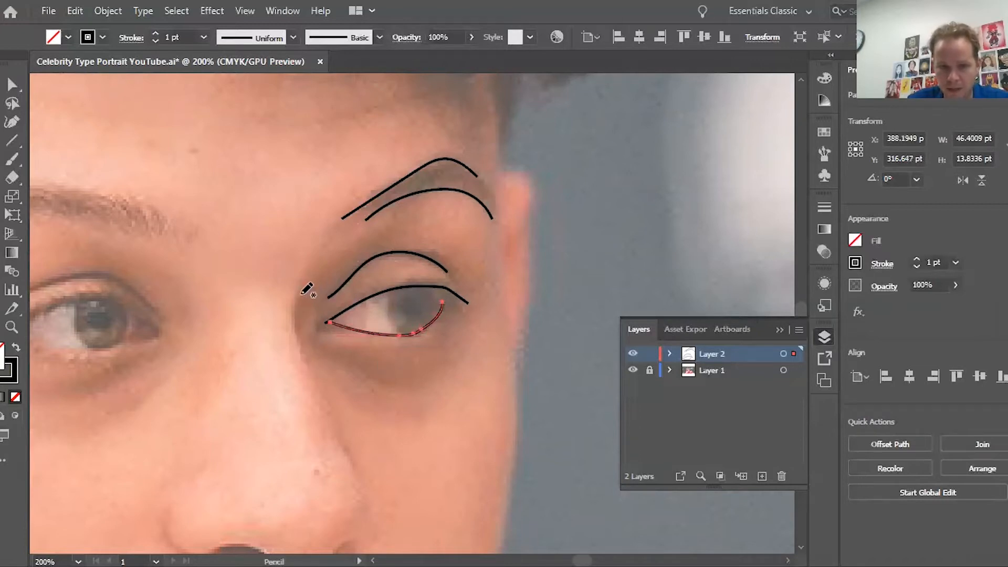
pyautogui.moveTo(306, 288); pyautogui.dragTo(307, 315)
pyautogui.moveTo(314, 351); pyautogui.dragTo(314, 352)
pyautogui.hotkey('ctrl', 'z')
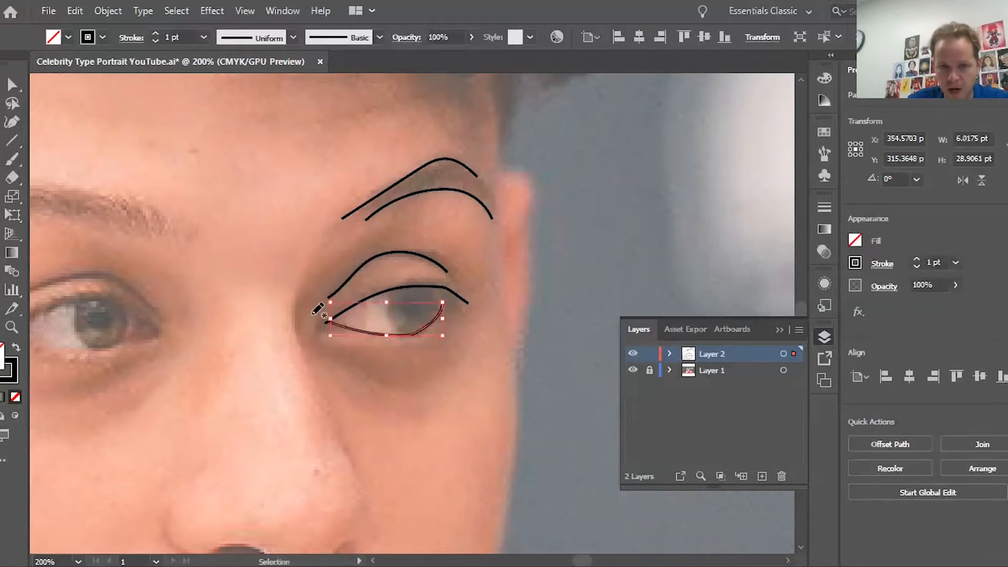
pyautogui.moveTo(306, 282)
pyautogui.mouseDown()
pyautogui.moveTo(298, 328)
pyautogui.moveTo(314, 351)
pyautogui.mouseUp()
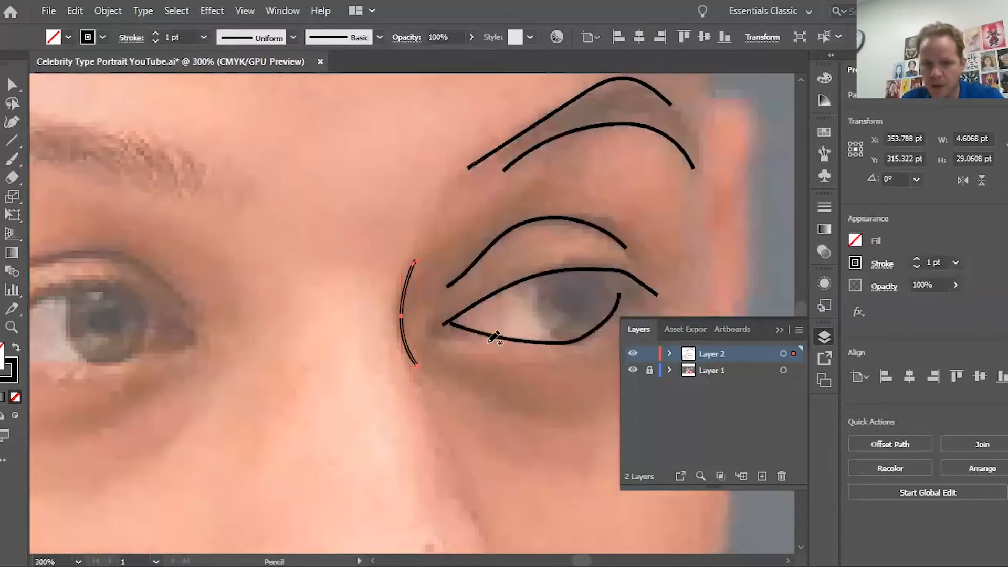
# Step: At 300% zoom, draw the iris edges, a pupil curve and a short under-eye line, then return to 200%
pyautogui.hotkey('ctrl', '+')
pyautogui.hscroll(5, 479, 346)
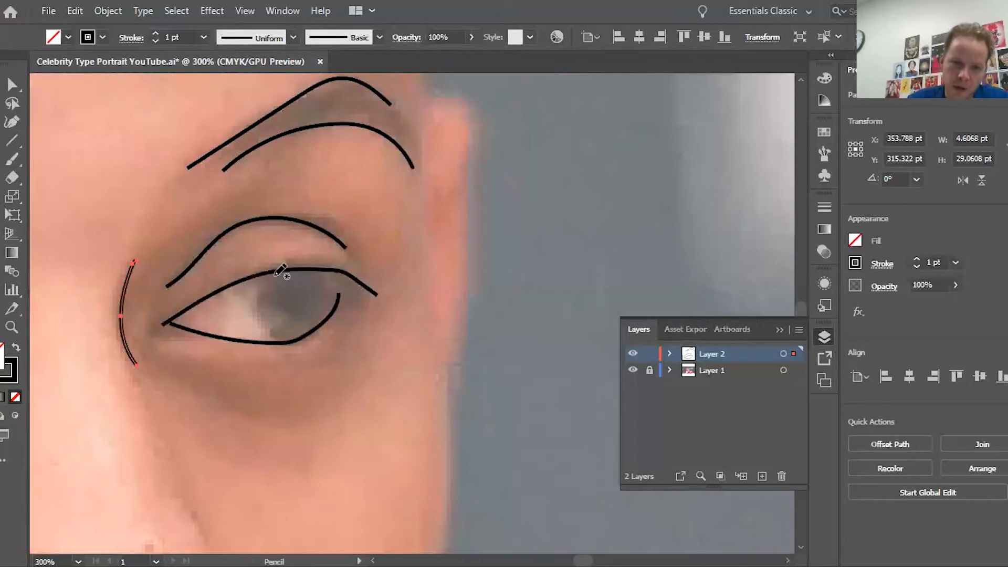
pyautogui.moveTo(265, 274)
pyautogui.mouseDown()
pyautogui.moveTo(251, 308)
pyautogui.moveTo(279, 341)
pyautogui.mouseUp()
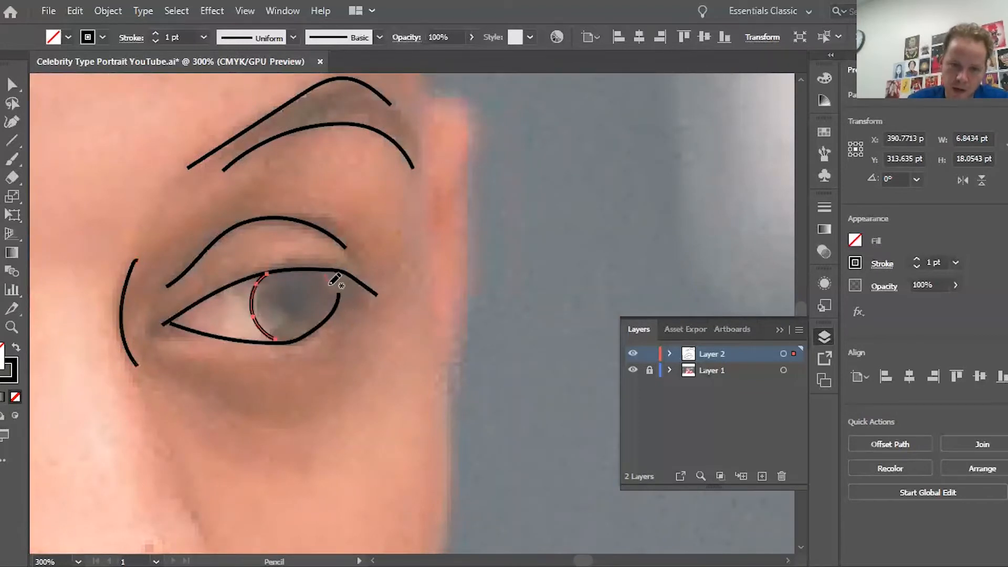
pyautogui.moveTo(331, 300); pyautogui.dragTo(322, 317)
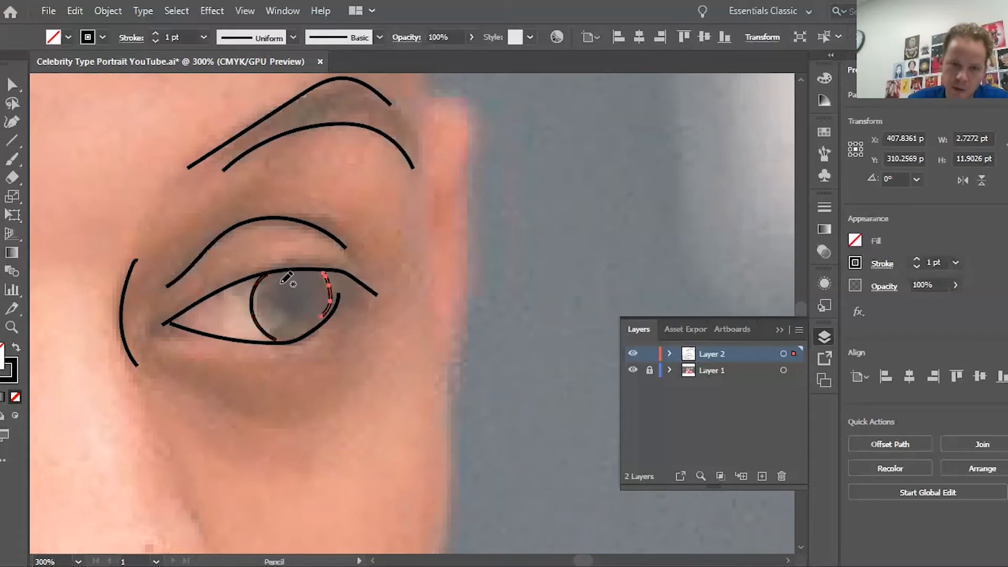
pyautogui.moveTo(280, 284)
pyautogui.mouseDown()
pyautogui.moveTo(291, 302)
pyautogui.moveTo(311, 297)
pyautogui.mouseUp()
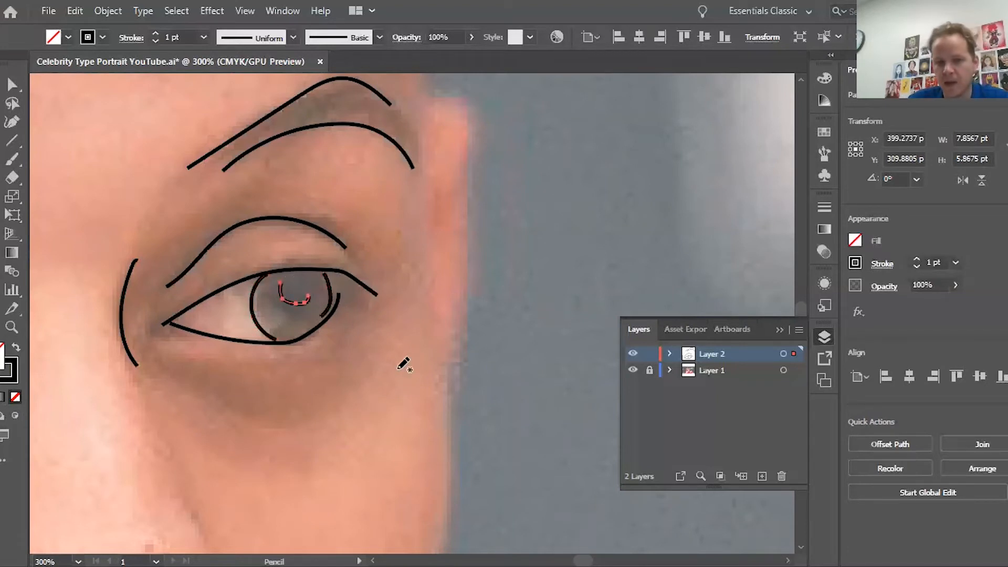
pyautogui.scroll(-5, 404, 365)
pyautogui.moveTo(174, 150); pyautogui.dragTo(224, 176)
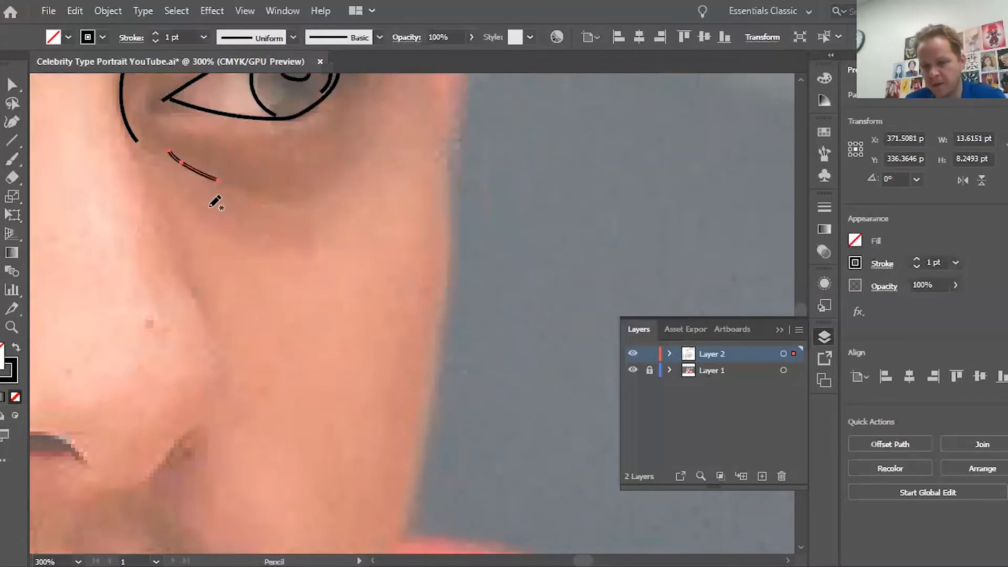
pyautogui.hotkey('ctrl', '-')
pyautogui.scroll(-4, 469, 355)
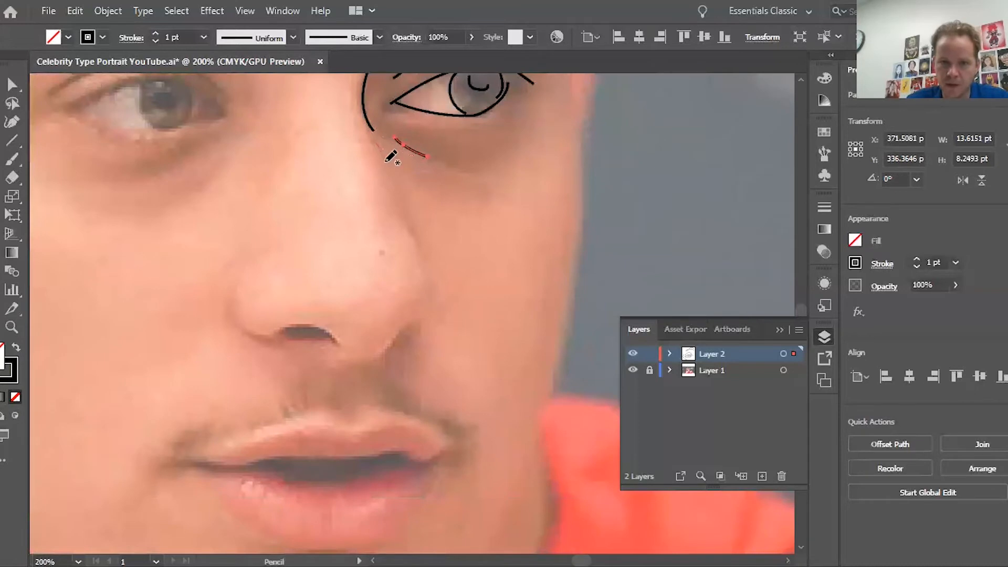
# Step: Draw a line down the nose's right side and outline the left nostril
pyautogui.moveTo(391, 157)
pyautogui.mouseDown()
pyautogui.moveTo(413, 251)
pyautogui.moveTo(446, 303)
pyautogui.moveTo(379, 358)
pyautogui.moveTo(314, 346)
pyautogui.moveTo(339, 351)
pyautogui.mouseUp()
pyautogui.moveTo(234, 289); pyautogui.dragTo(286, 341)
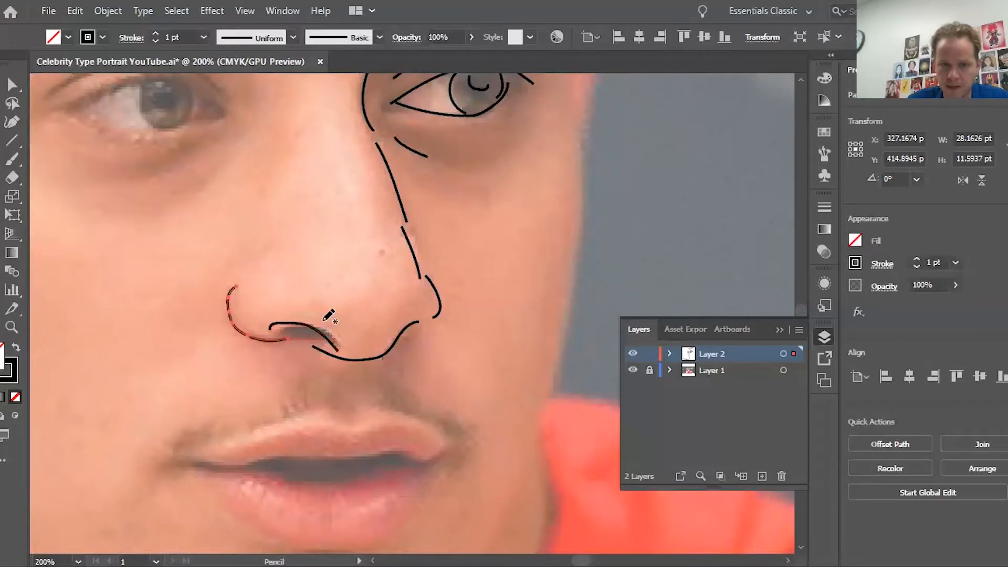
pyautogui.scroll(3, 338, 310)
pyautogui.hscroll(-4, 420, 410)
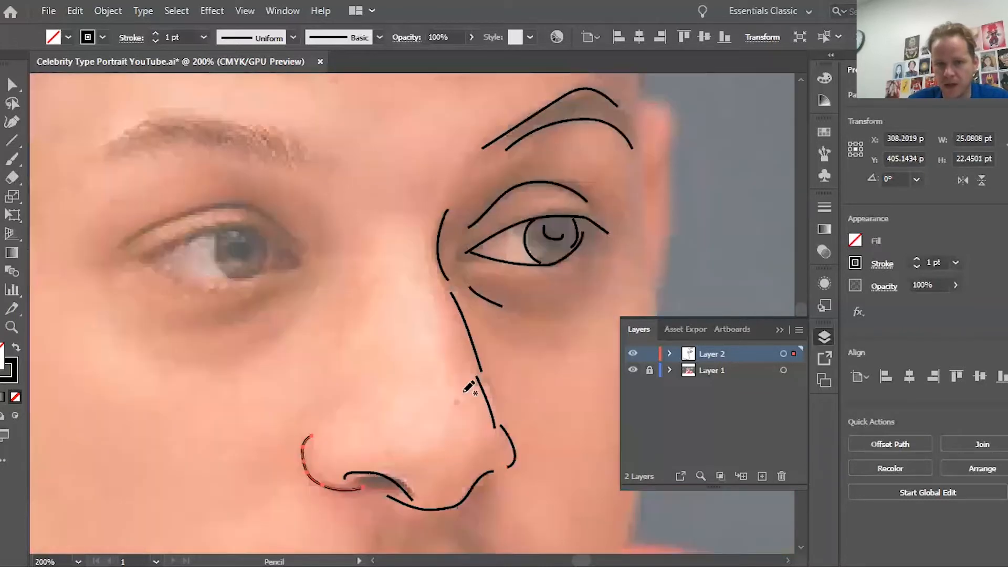
pyautogui.hscroll(1, 464, 396)
# Step: Deselect the nostril stroke and extend the nose line further down with the Pencil
pyautogui.click(12, 84)
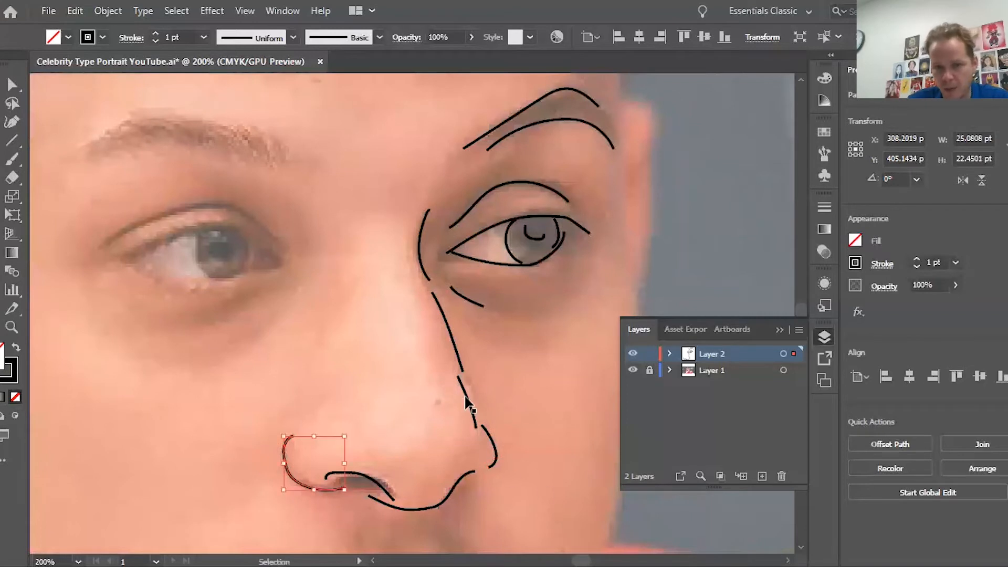
pyautogui.click(491, 482)
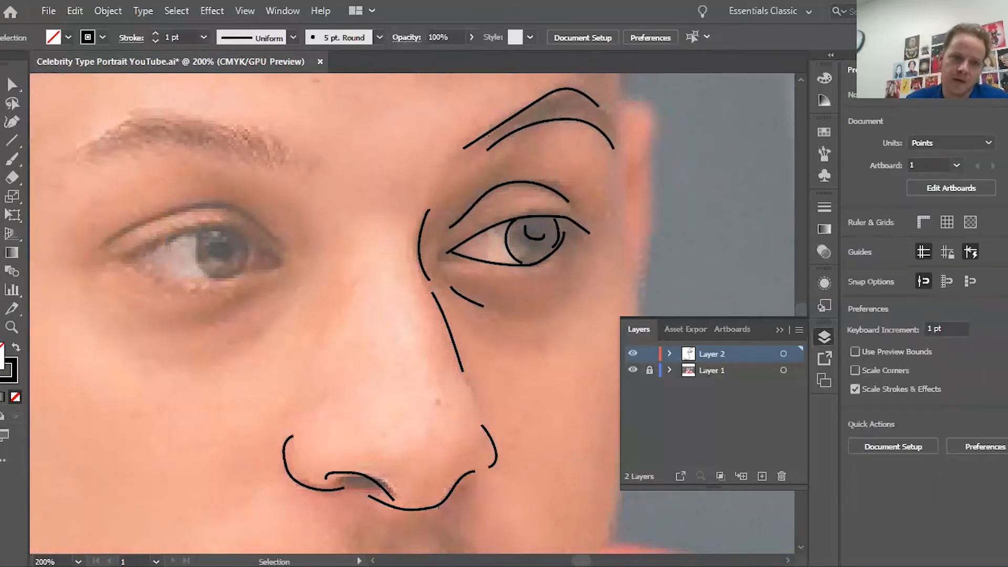
pyautogui.press('n')
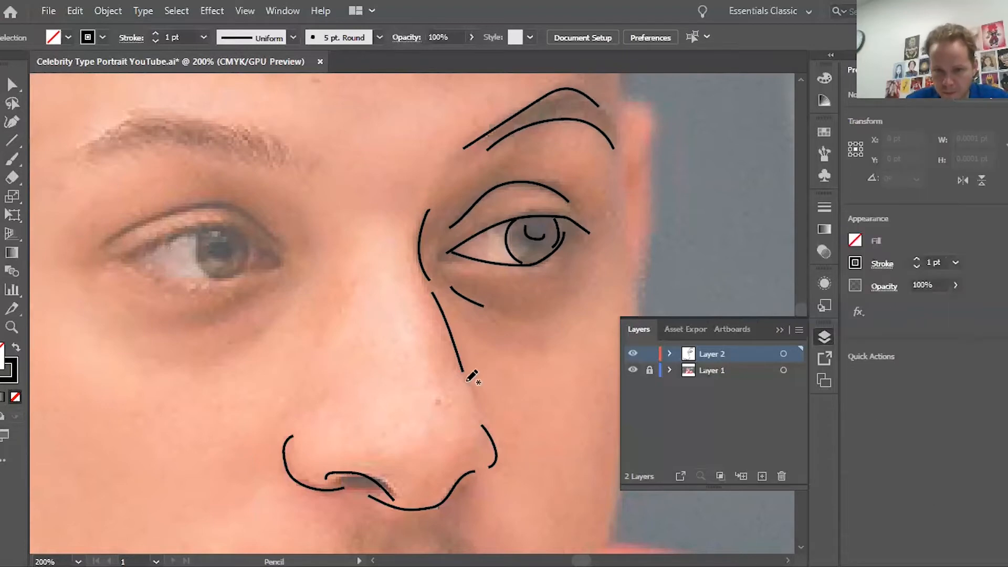
pyautogui.moveTo(467, 381); pyautogui.dragTo(483, 418)
pyautogui.hscroll(-3, 383, 386)
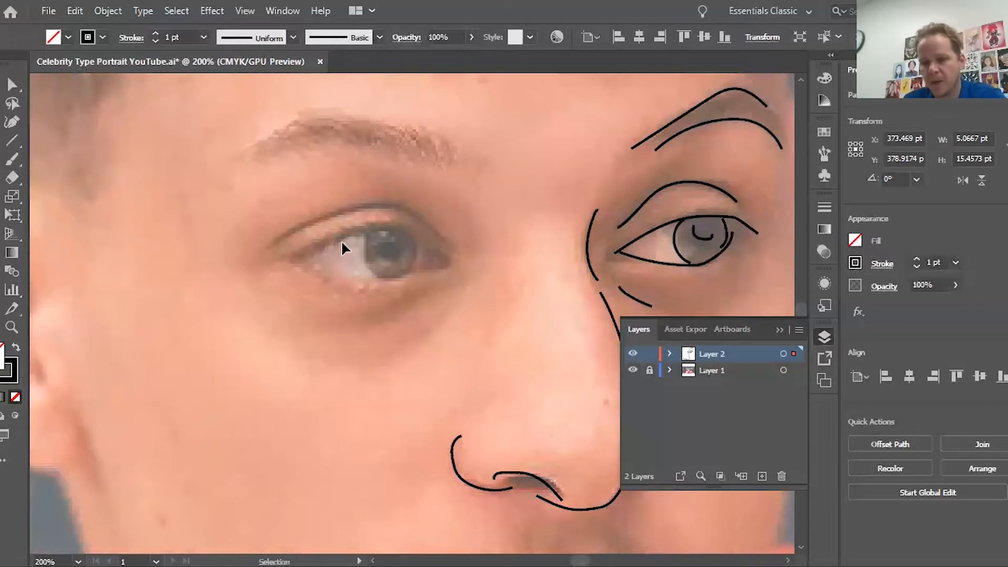
# Step: Zoom to 300% on the left-hand eye and trace its upper lid
pyautogui.hotkey('ctrl', '+')
pyautogui.hscroll(-5, 357, 236)
pyautogui.scroll(5, 411, 255)
pyautogui.hscroll(-5, 416, 259)
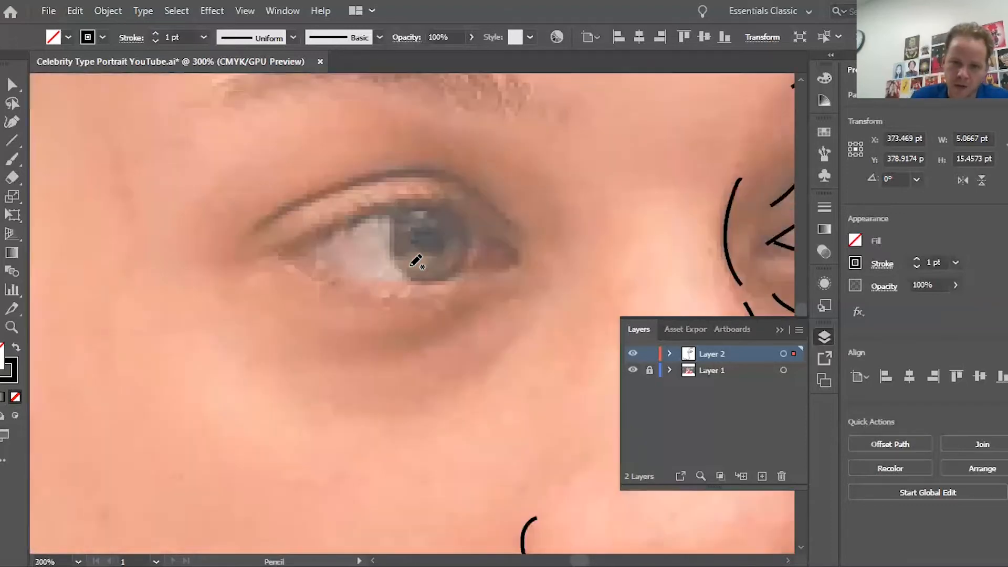
pyautogui.moveTo(581, 256)
pyautogui.mouseDown()
pyautogui.moveTo(546, 223)
pyautogui.moveTo(494, 206)
pyautogui.moveTo(439, 206)
pyautogui.moveTo(321, 250)
pyautogui.mouseUp()
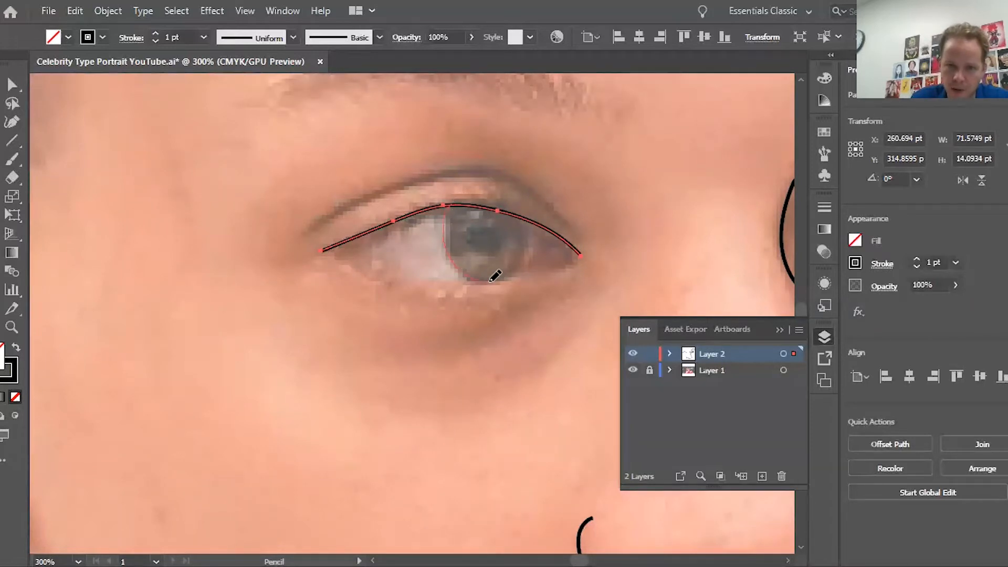
# Step: Undo the trial iris outline and trace the eyelid crease above the left eye
pyautogui.keyDown('ctrl'); pyautogui.click(543, 232); pyautogui.keyUp('ctrl')
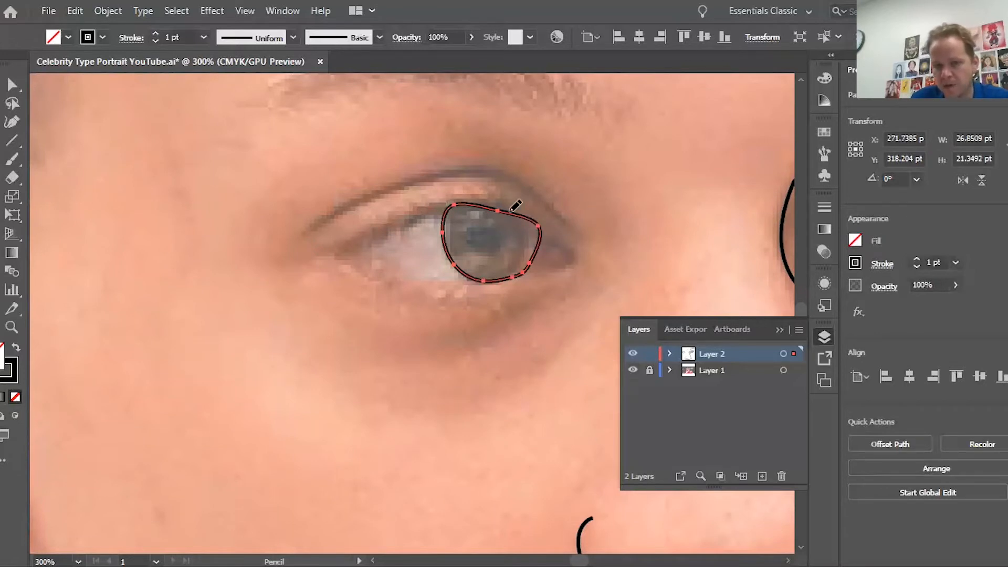
pyautogui.press('v')
pyautogui.hotkey('ctrl', 'z')
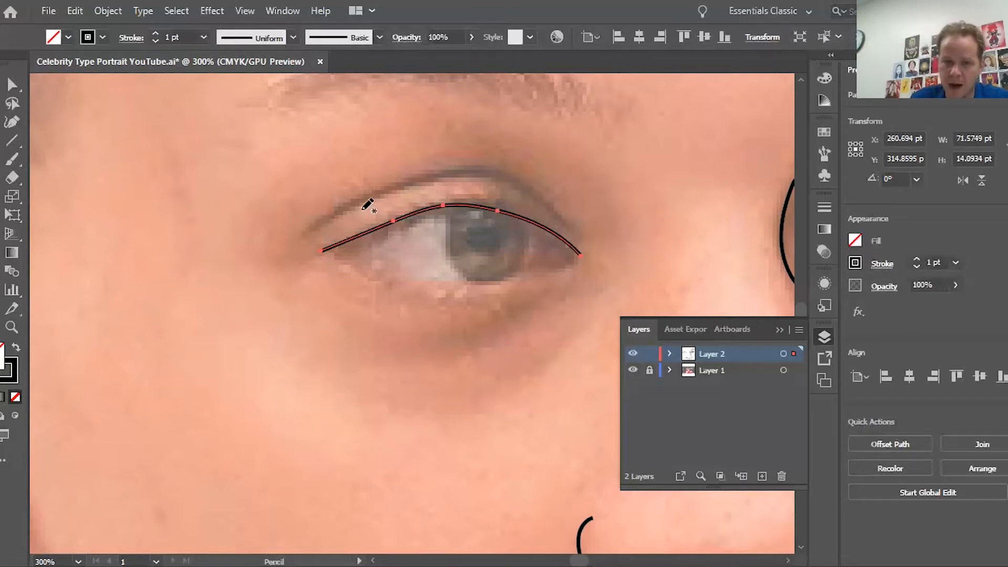
pyautogui.moveTo(377, 193)
pyautogui.mouseDown()
pyautogui.moveTo(474, 166)
pyautogui.moveTo(524, 175)
pyautogui.moveTo(567, 213)
pyautogui.mouseUp()
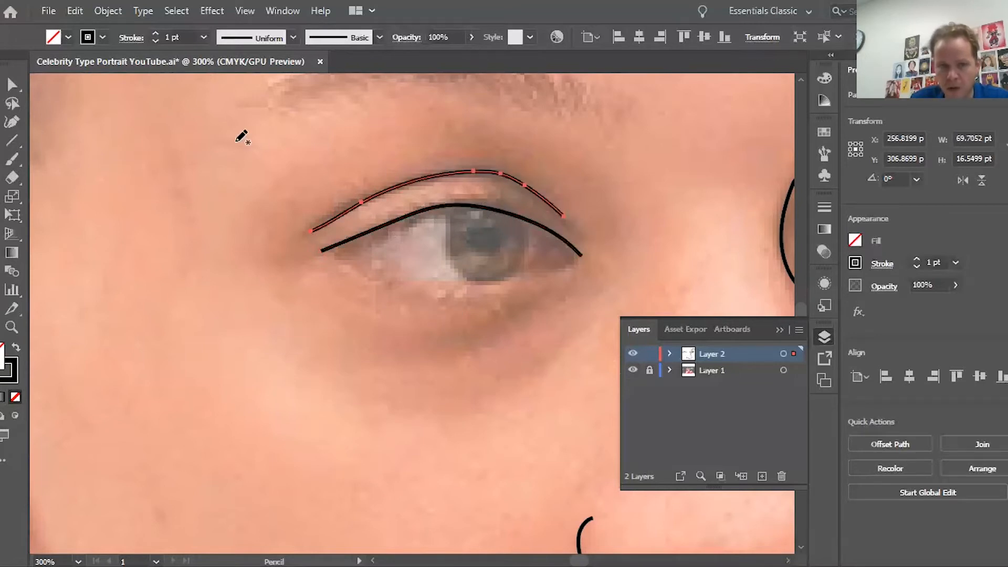
pyautogui.click(12, 84)
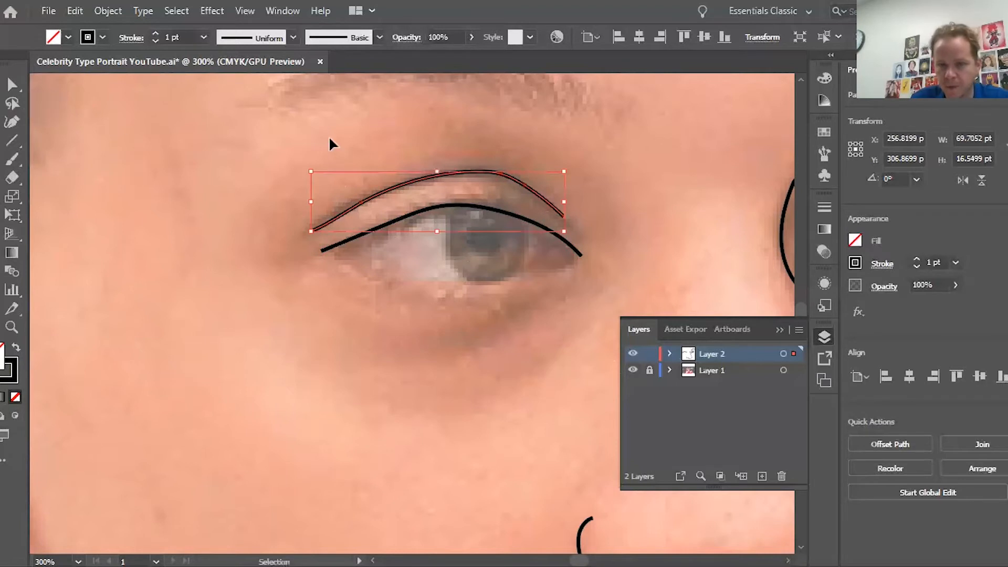
# Step: Trace both edges of the left eye's iris and outline its pupil
pyautogui.click(686, 192)
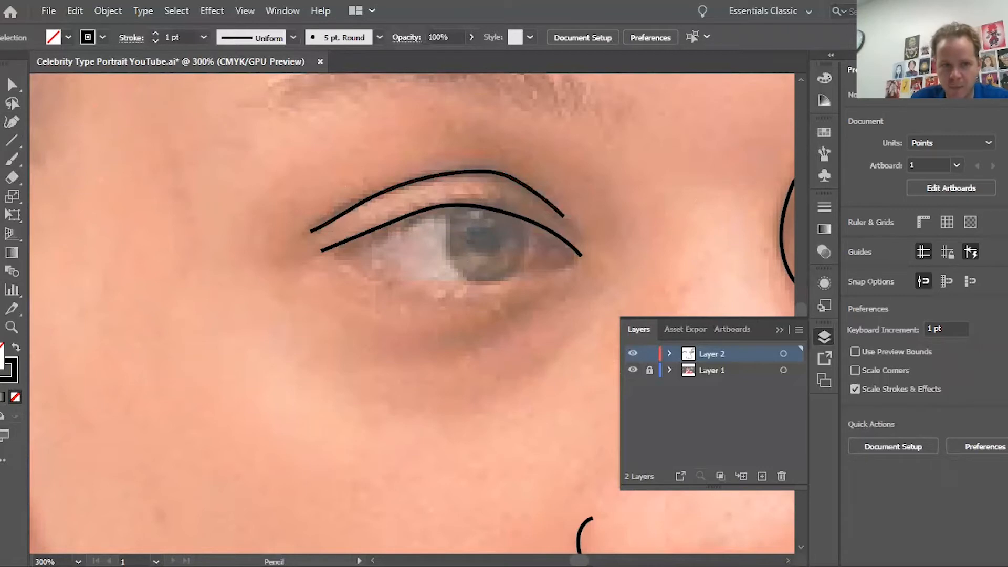
pyautogui.press('n')
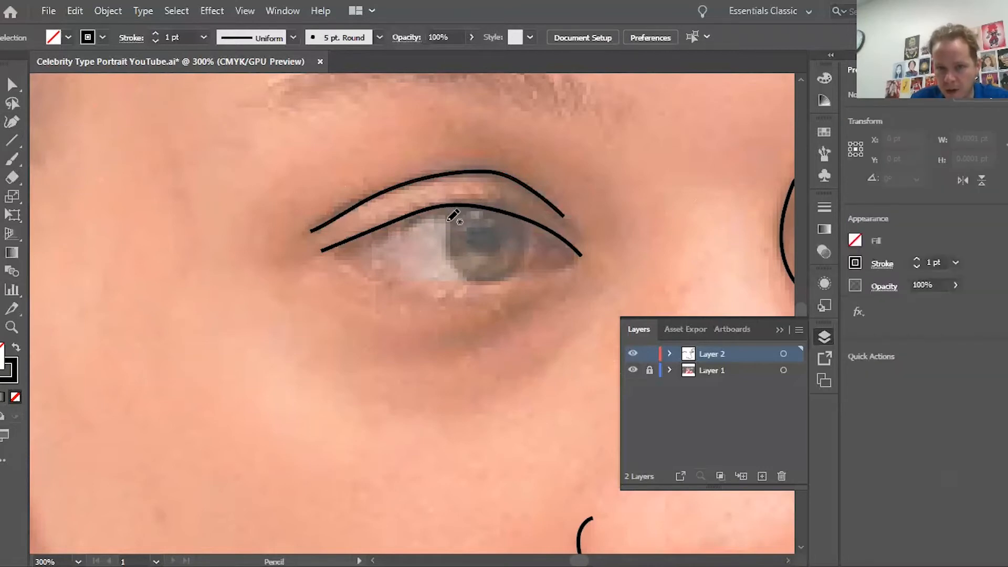
pyautogui.moveTo(456, 258); pyautogui.dragTo(470, 279)
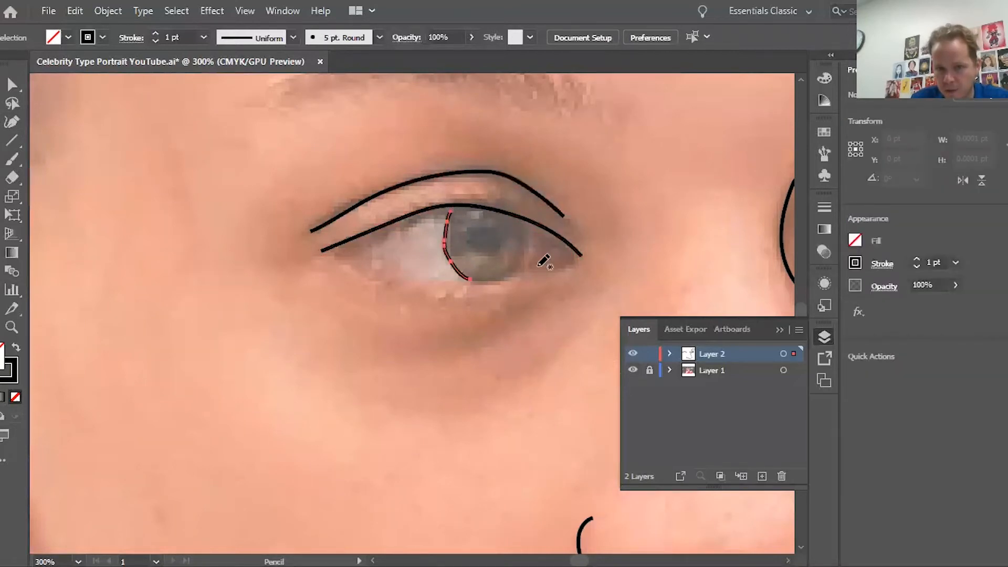
pyautogui.moveTo(525, 226)
pyautogui.mouseDown()
pyautogui.moveTo(528, 251)
pyautogui.moveTo(506, 280)
pyautogui.mouseUp()
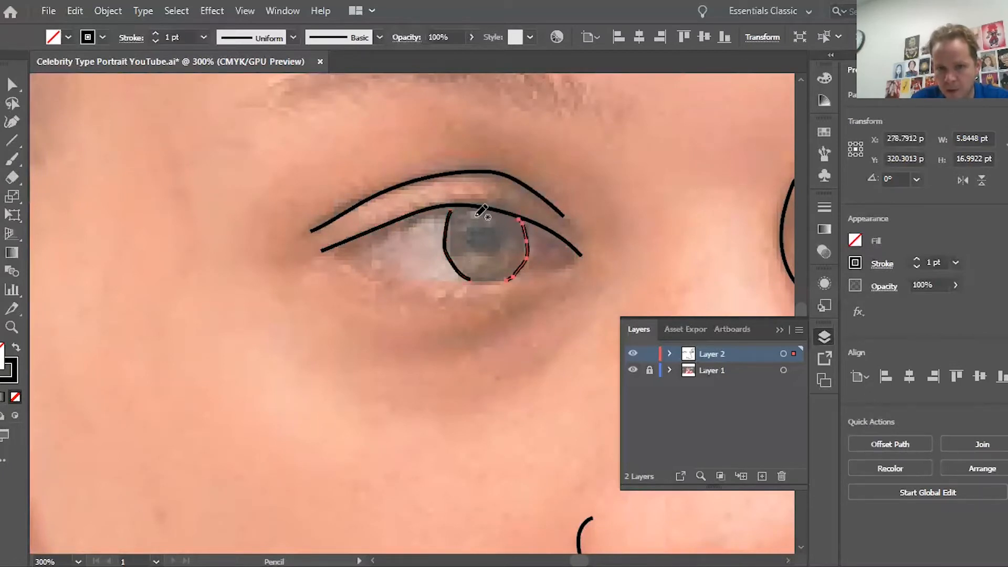
pyautogui.moveTo(480, 212)
pyautogui.mouseDown()
pyautogui.moveTo(466, 232)
pyautogui.moveTo(482, 248)
pyautogui.moveTo(502, 241)
pyautogui.moveTo(501, 222)
pyautogui.moveTo(480, 214)
pyautogui.mouseUp()
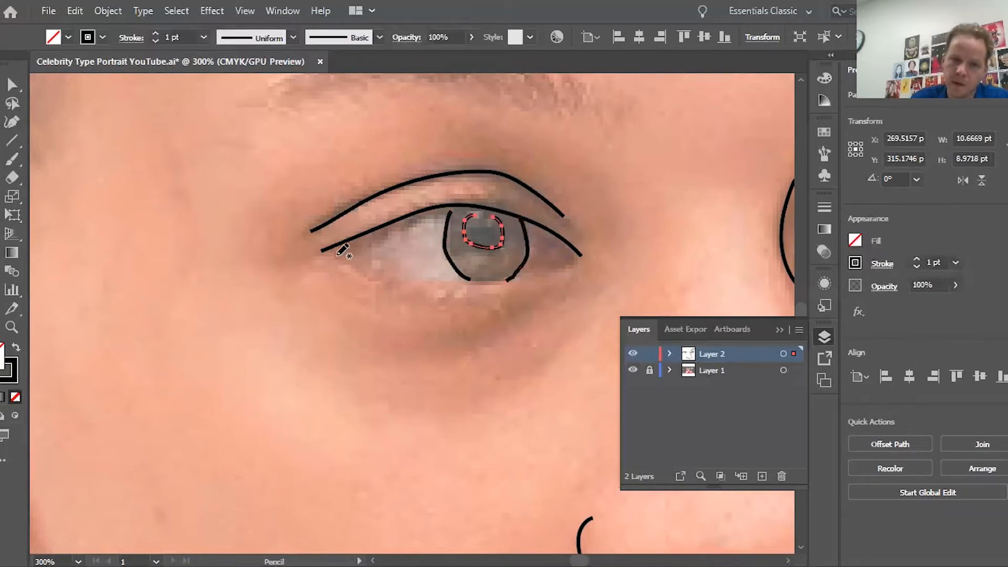
# Step: Trace the lower eyelid and under-eye crease of the left eye
pyautogui.moveTo(369, 263)
pyautogui.mouseDown()
pyautogui.moveTo(412, 277)
pyautogui.moveTo(520, 281)
pyautogui.moveTo(581, 259)
pyautogui.mouseUp()
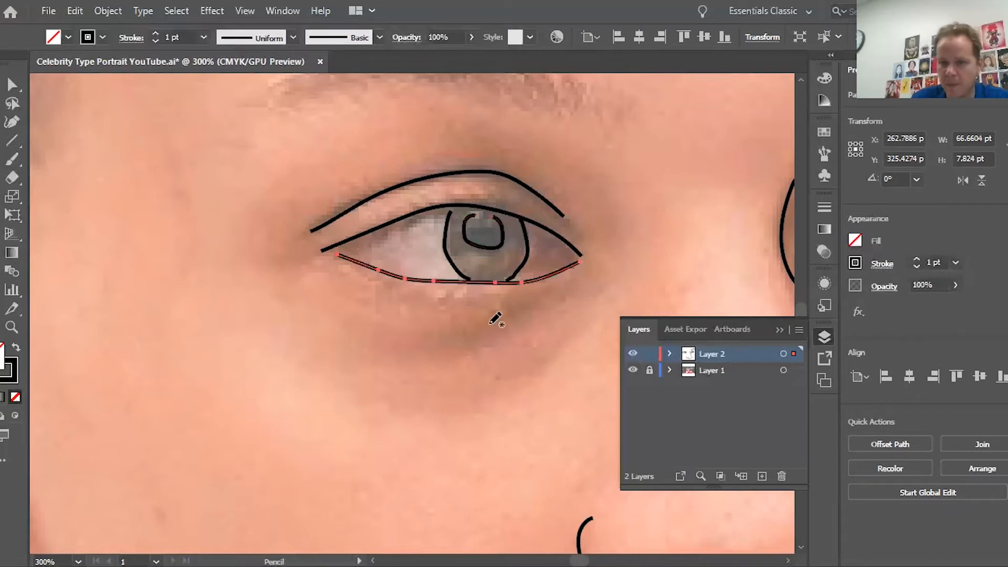
pyautogui.scroll(-3, 489, 314)
pyautogui.scroll(4, 489, 314)
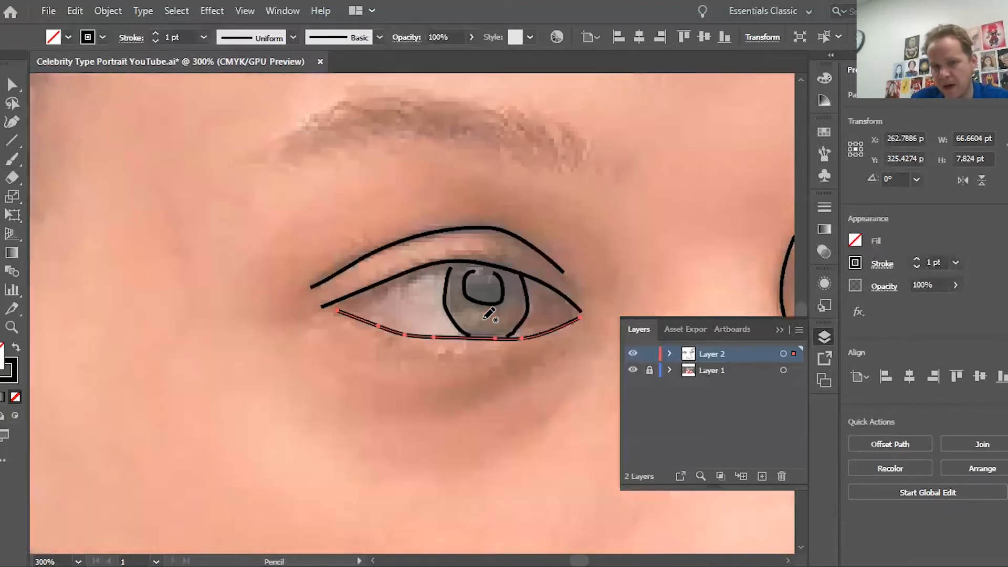
pyautogui.hscroll(3, 460, 227)
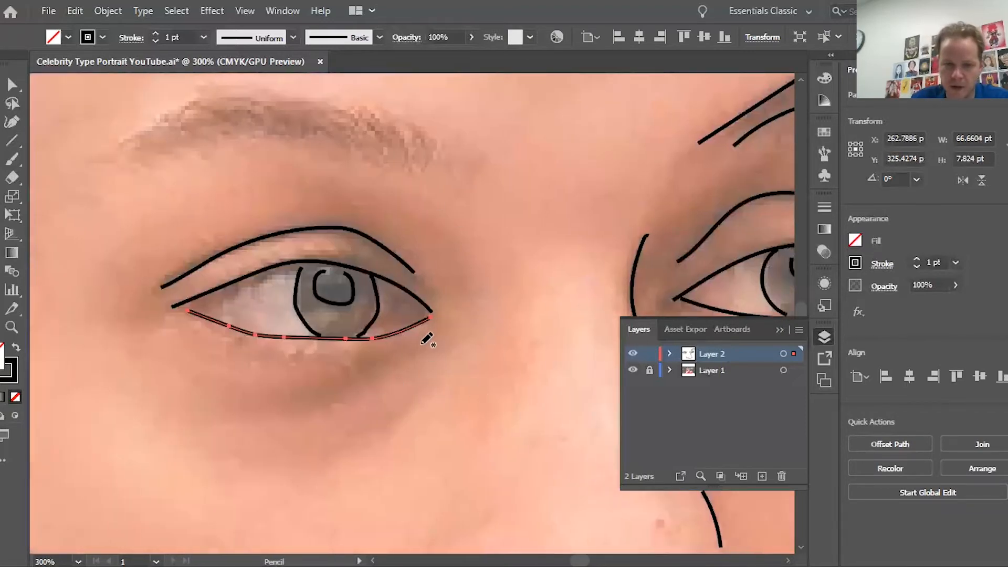
pyautogui.moveTo(348, 378); pyautogui.dragTo(340, 380)
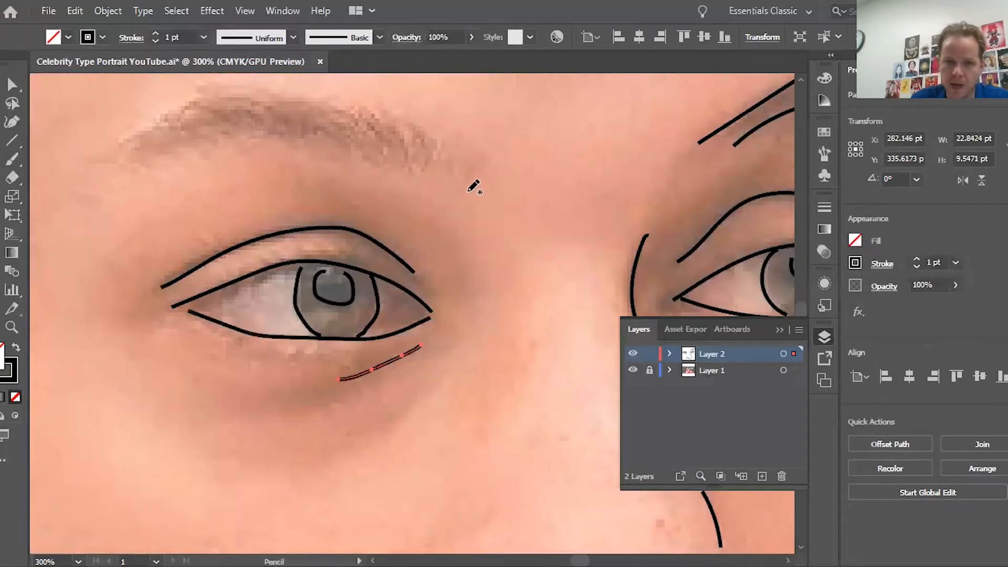
# Step: Trace the lower and upper edges of the left eyebrow, then fit the artboard in view
pyautogui.moveTo(469, 192)
pyautogui.mouseDown()
pyautogui.moveTo(399, 185)
pyautogui.moveTo(240, 140)
pyautogui.moveTo(132, 168)
pyautogui.mouseUp()
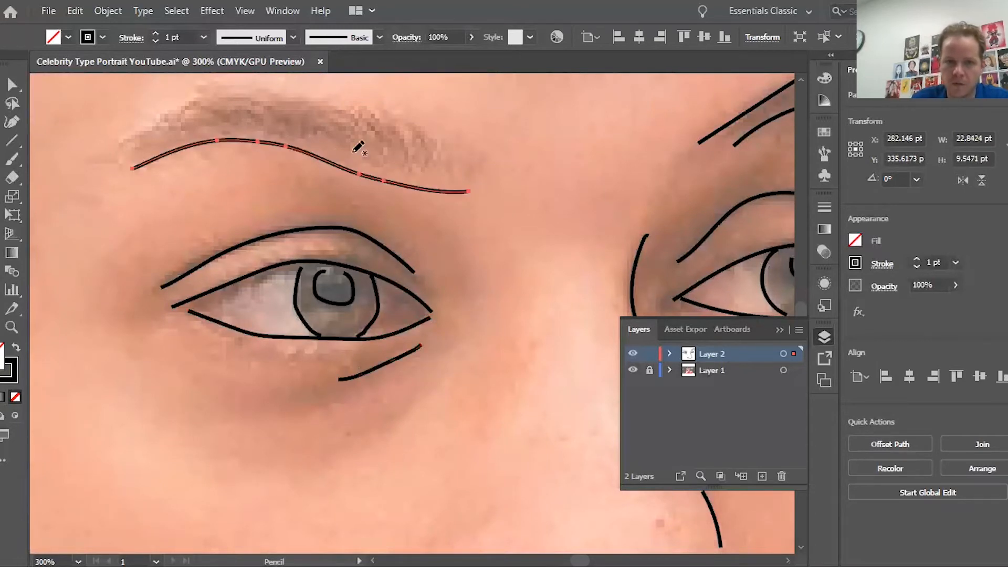
pyautogui.moveTo(479, 157)
pyautogui.mouseDown()
pyautogui.moveTo(420, 148)
pyautogui.moveTo(300, 101)
pyautogui.moveTo(225, 101)
pyautogui.moveTo(147, 131)
pyautogui.moveTo(136, 146)
pyautogui.mouseUp()
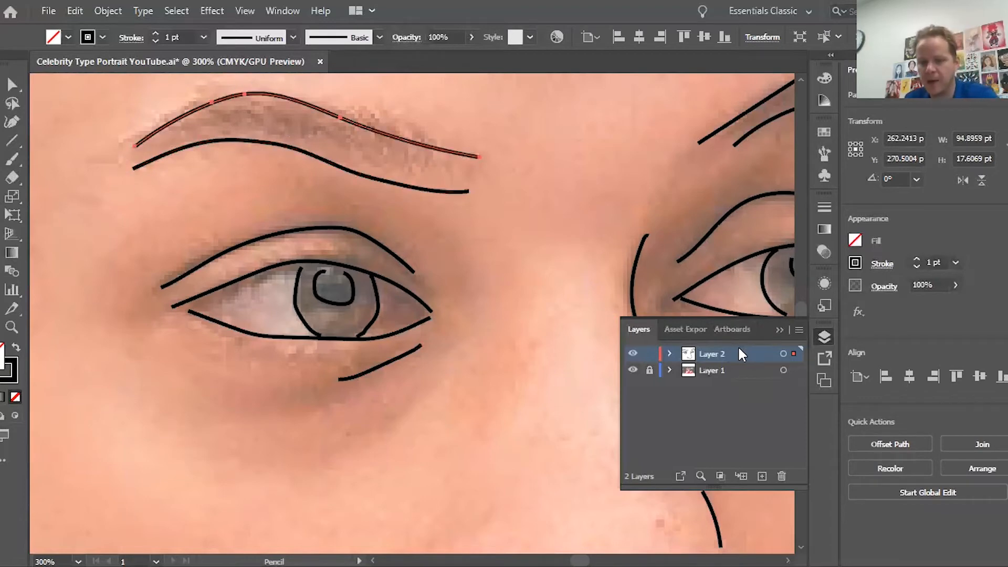
pyautogui.hotkey('ctrl', '-')
pyautogui.hotkey('ctrl', '0')
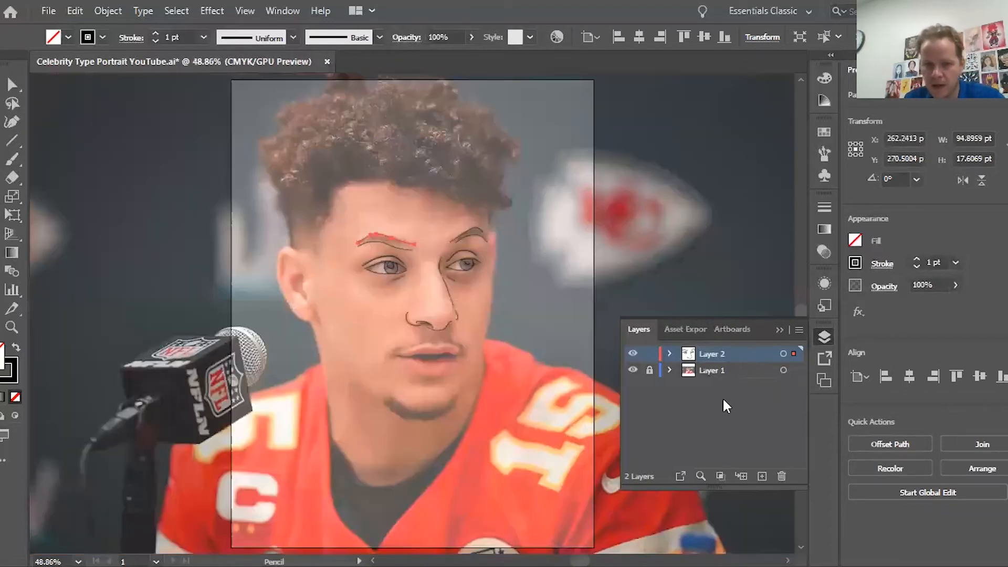
pyautogui.press('v')
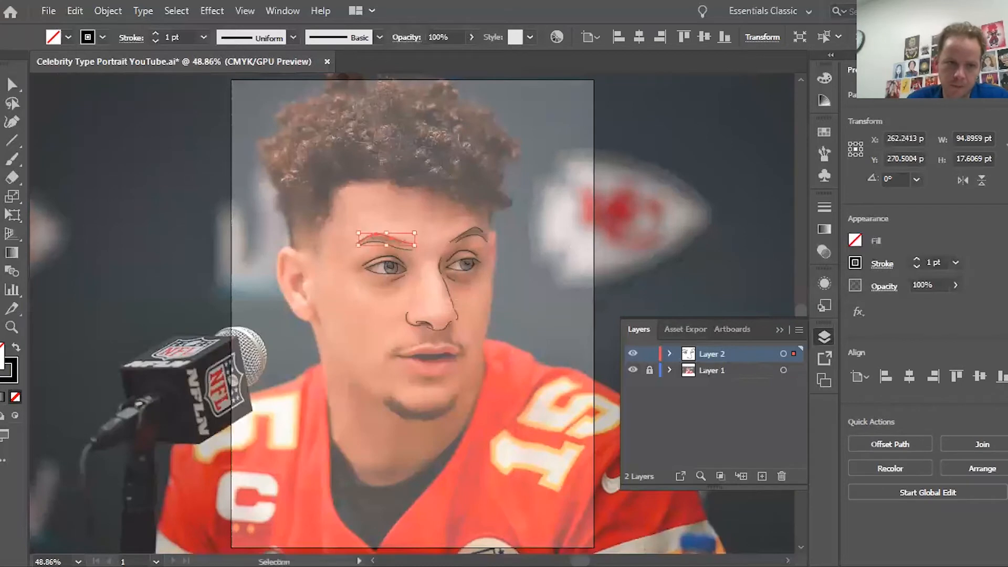
pyautogui.click(223, 215)
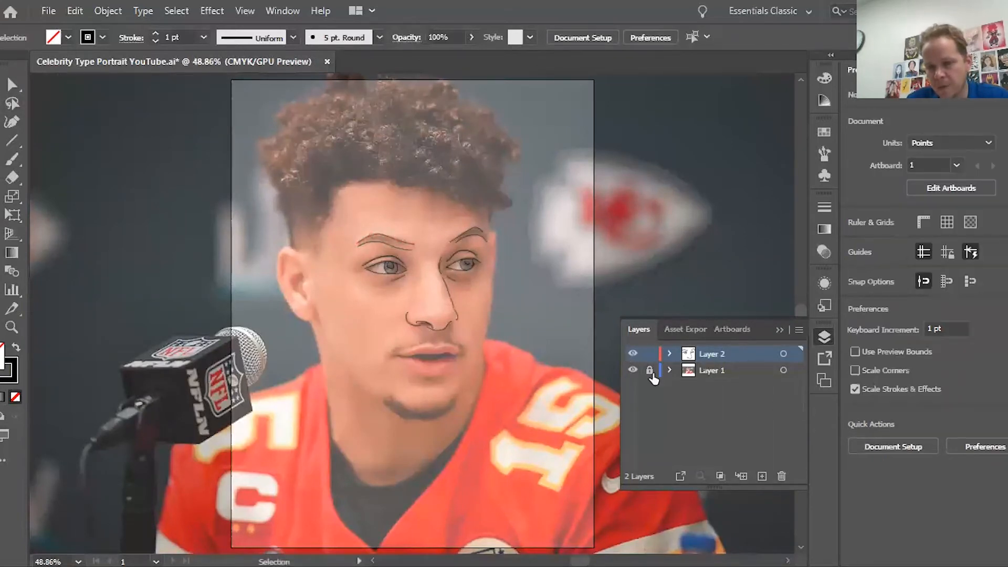
pyautogui.click(636, 372)
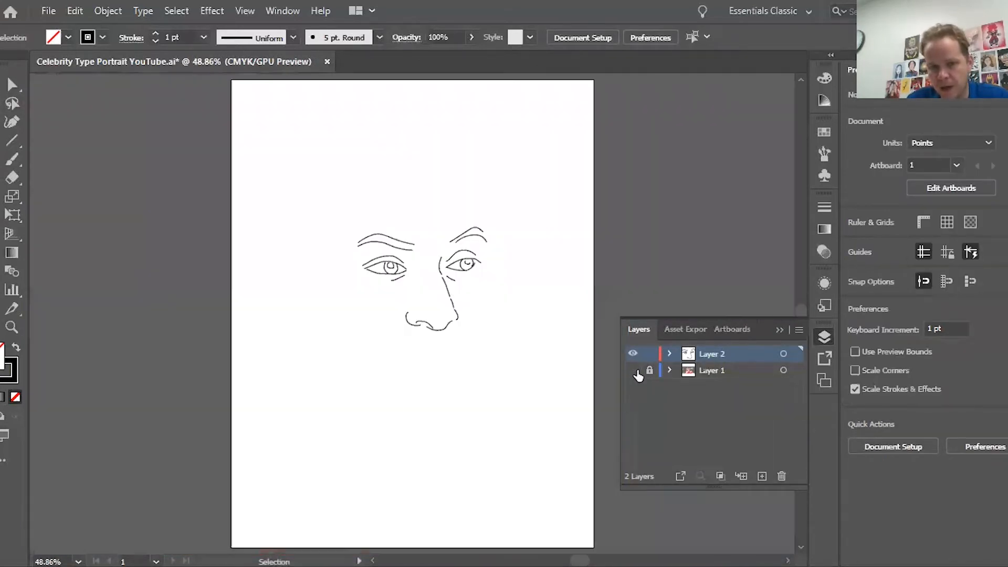
pyautogui.click(637, 373)
pyautogui.click(635, 374)
pyautogui.click(633, 372)
pyautogui.click(633, 372)
pyautogui.click(632, 373)
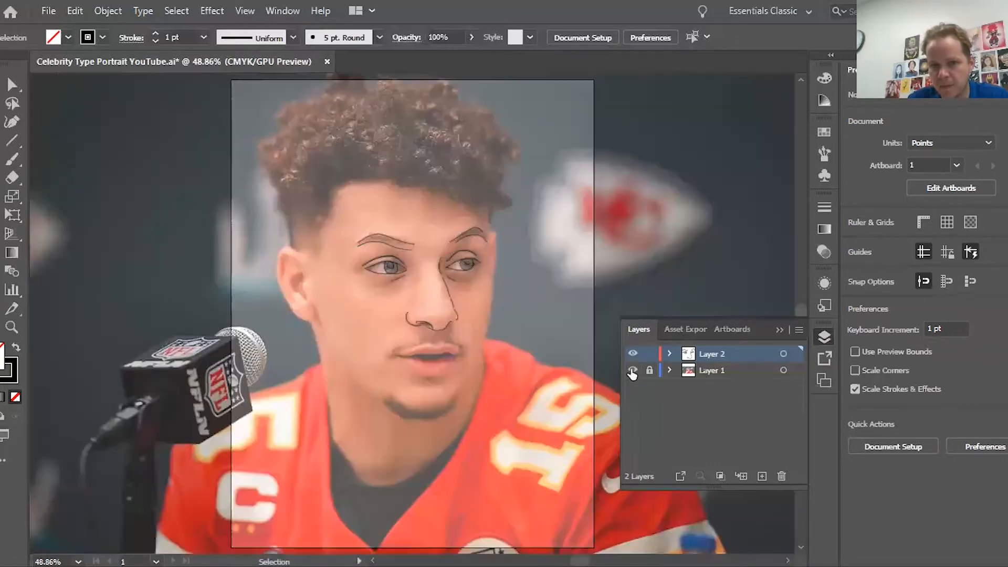
pyautogui.click(633, 372)
pyautogui.click(632, 372)
pyautogui.click(633, 373)
pyautogui.click(633, 372)
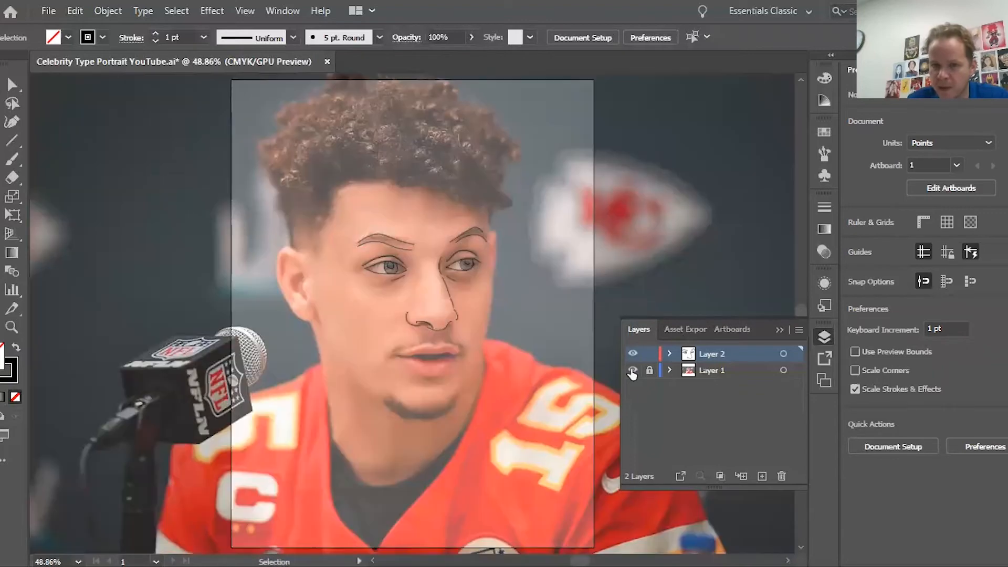
pyautogui.click(633, 372)
pyautogui.click(633, 372)
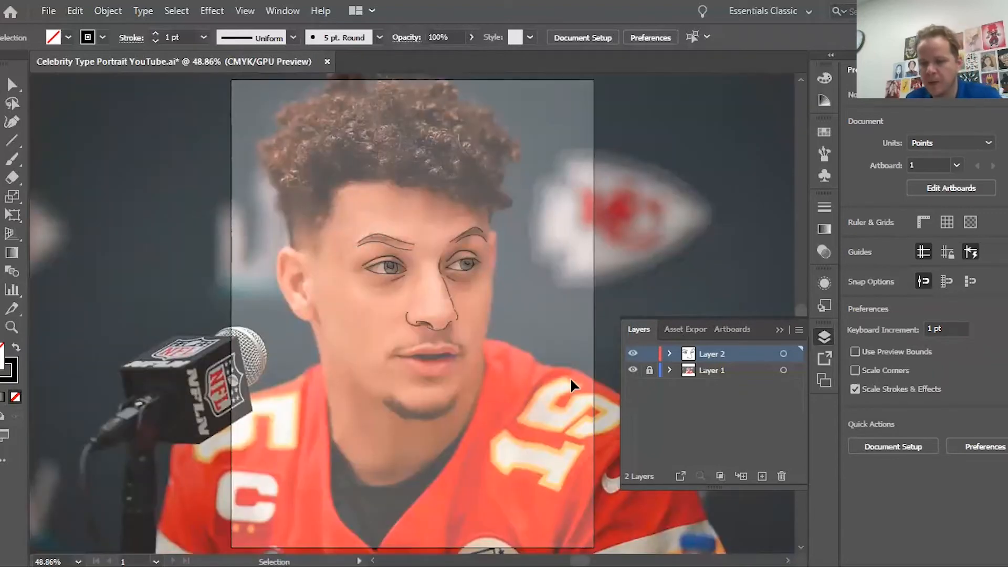
pyautogui.hotkey('ctrl', '1')
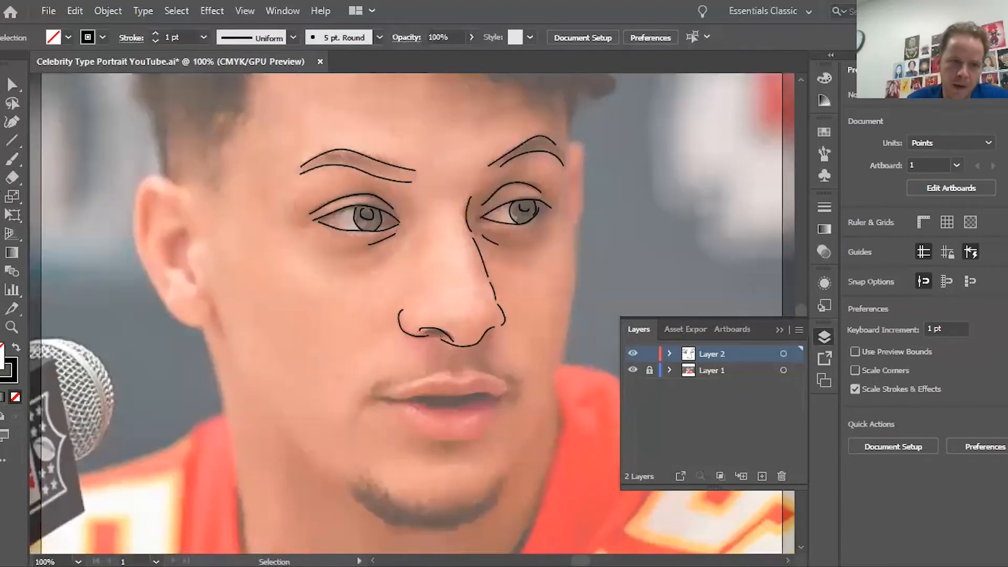
pyautogui.hotkey('ctrl', '+')
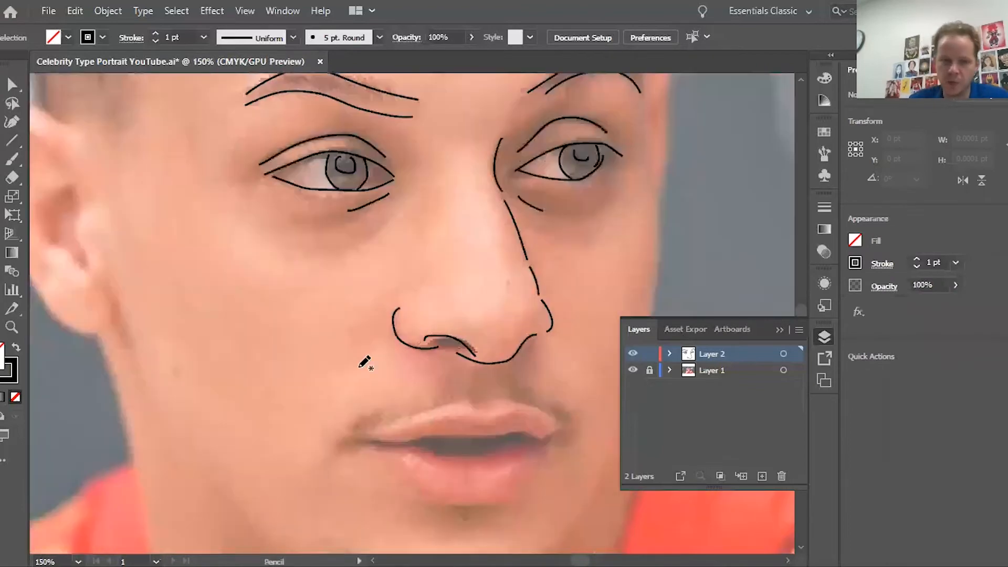
pyautogui.scroll(-2, 365, 362)
pyautogui.hscroll(3, 362, 357)
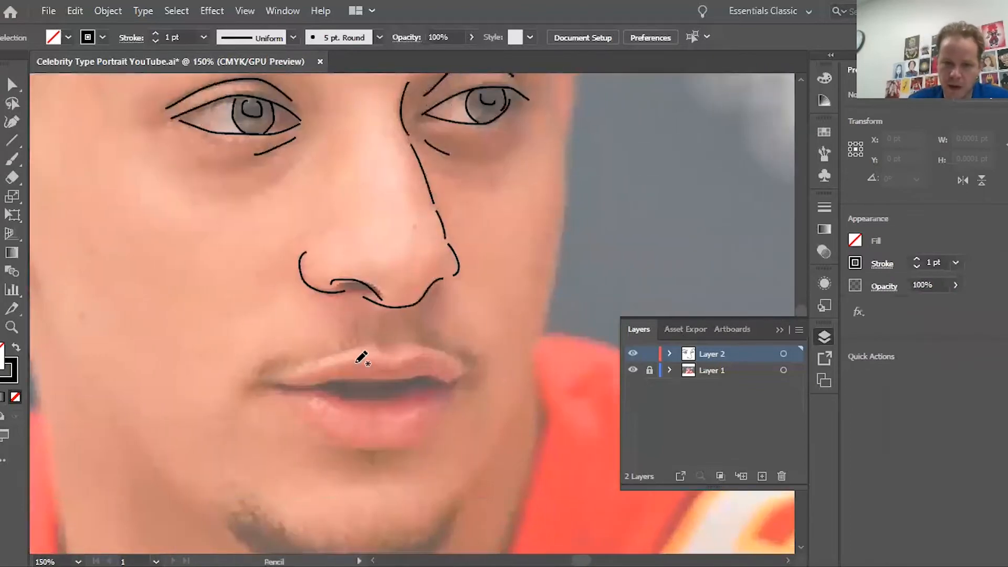
pyautogui.scroll(-3, 361, 357)
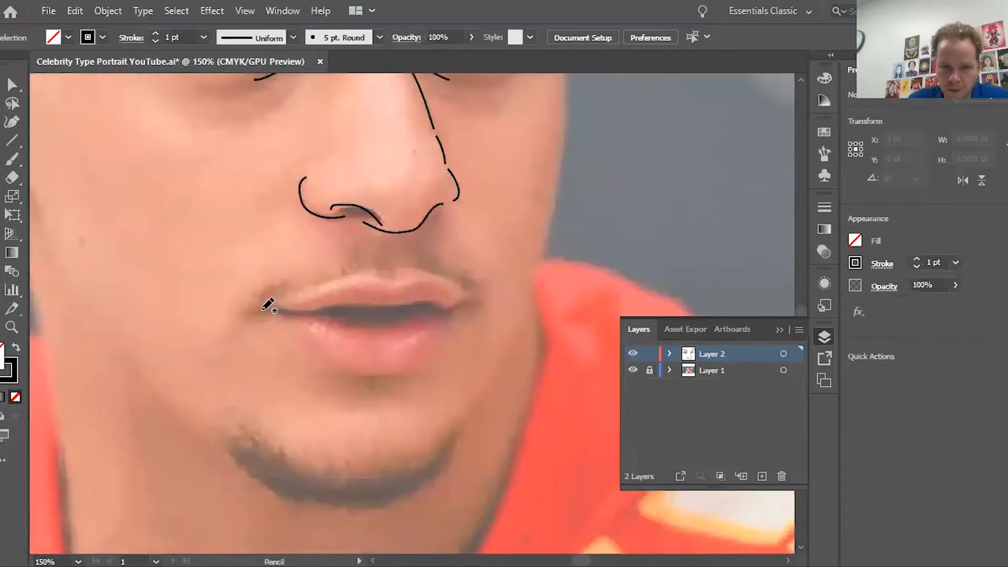
pyautogui.moveTo(265, 306)
pyautogui.mouseDown()
pyautogui.moveTo(442, 289)
pyautogui.moveTo(287, 289)
pyautogui.moveTo(286, 352)
pyautogui.mouseUp()
pyautogui.hotkey('ctrl', 'z')
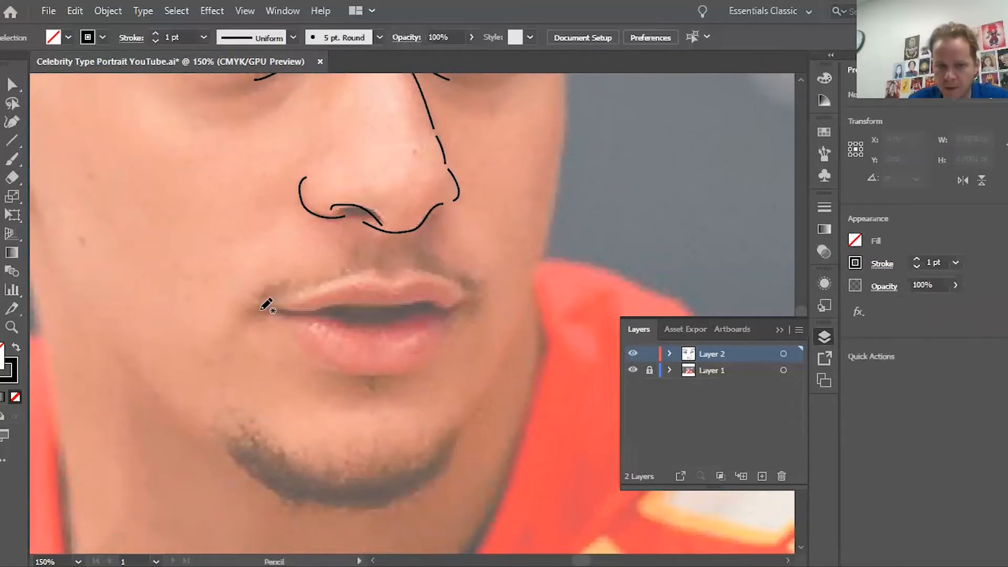
pyautogui.moveTo(265, 300)
pyautogui.mouseDown()
pyautogui.moveTo(418, 256)
pyautogui.moveTo(487, 297)
pyautogui.moveTo(330, 386)
pyautogui.moveTo(272, 285)
pyautogui.mouseUp()
pyautogui.moveTo(452, 306)
pyautogui.mouseDown()
pyautogui.moveTo(399, 329)
pyautogui.moveTo(282, 308)
pyautogui.mouseUp()
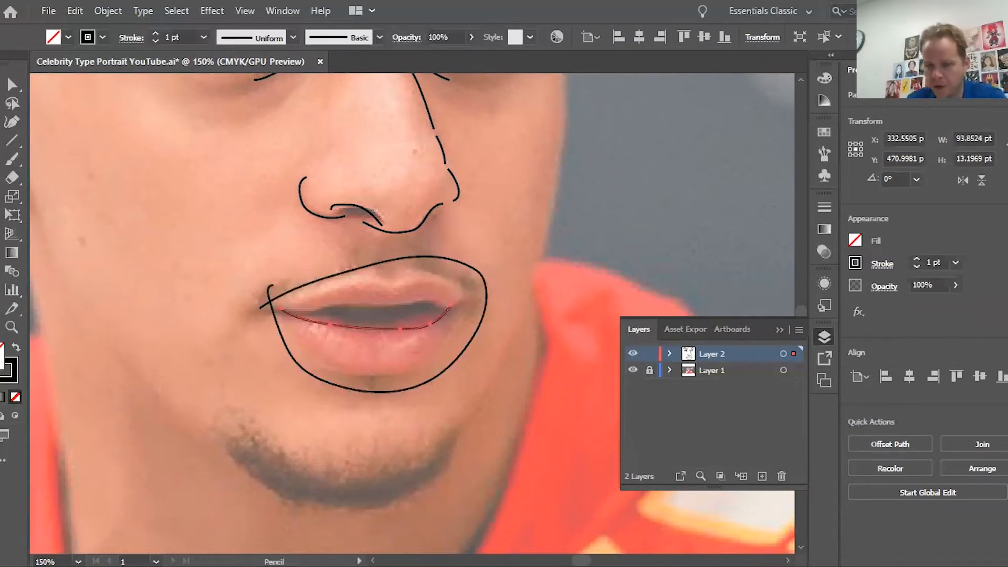
pyautogui.hotkey('ctrl', 'z')
pyautogui.hotkey('ctrl', 'z')
pyautogui.hotkey('ctrl', '+')
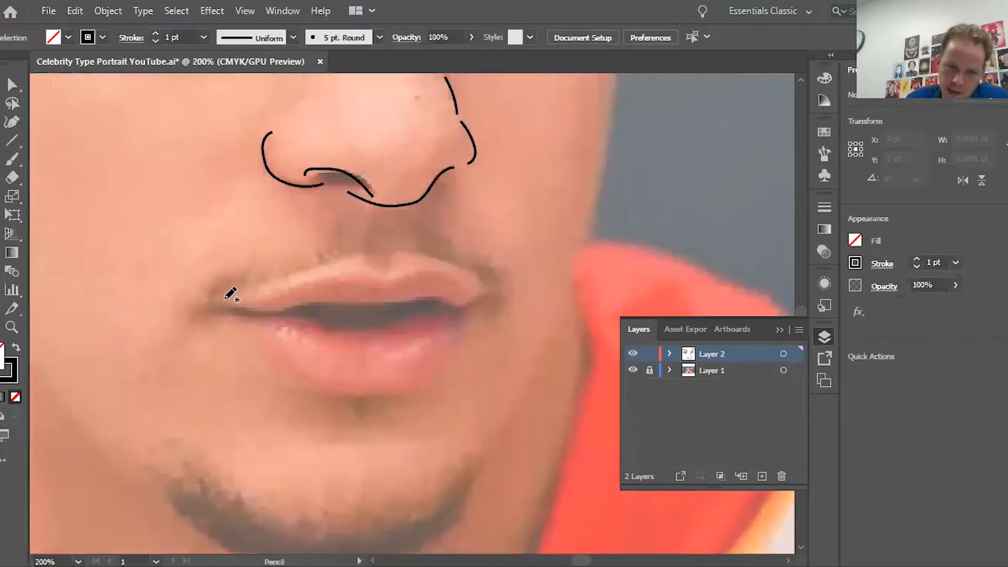
# Step: Trace the upper lip's top and bottom edges, discarding a trial line between the lips
pyautogui.moveTo(266, 289)
pyautogui.mouseDown()
pyautogui.moveTo(346, 269)
pyautogui.moveTo(425, 271)
pyautogui.moveTo(479, 290)
pyautogui.mouseUp()
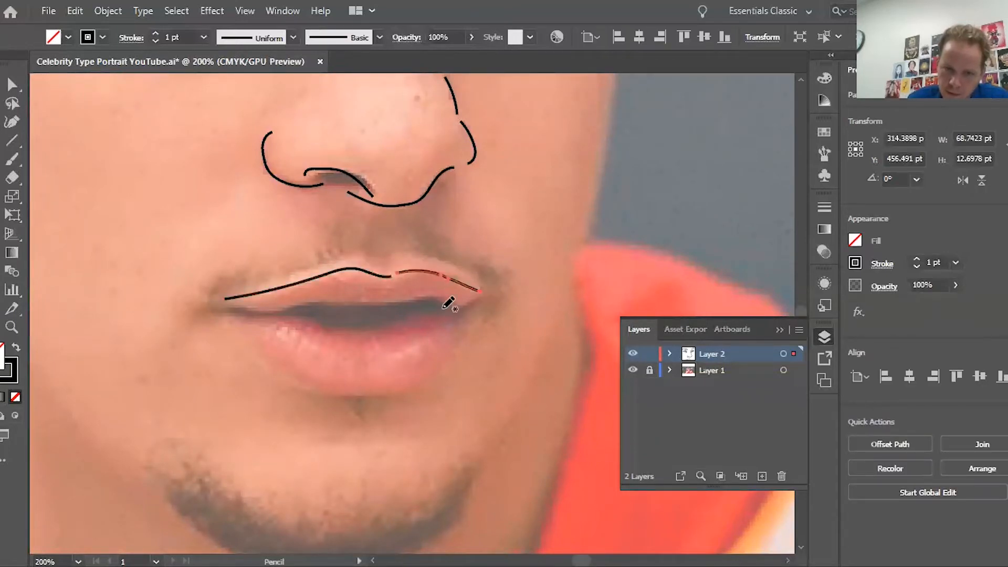
pyautogui.moveTo(238, 303)
pyautogui.mouseDown()
pyautogui.moveTo(452, 304)
pyautogui.moveTo(437, 297)
pyautogui.mouseUp()
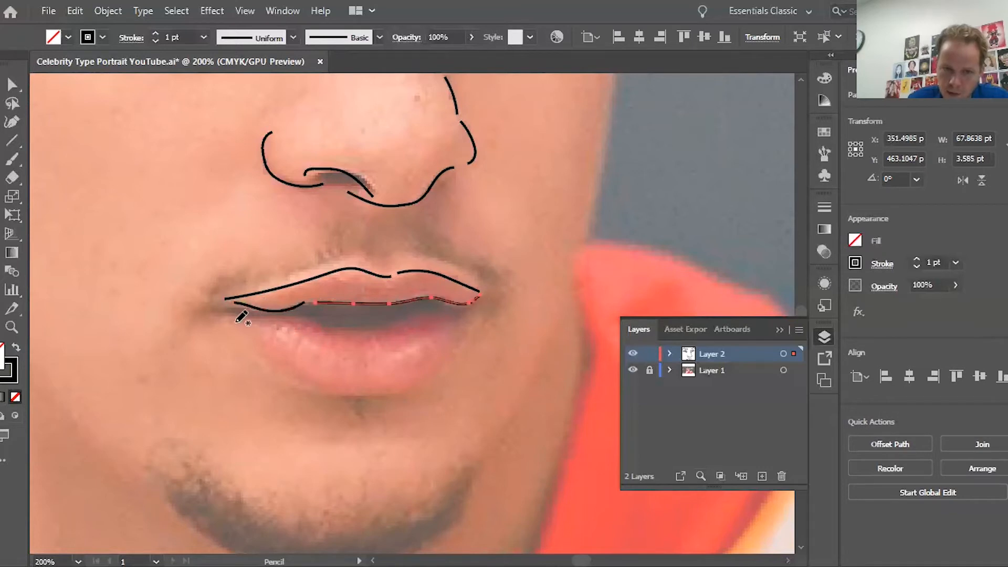
pyautogui.moveTo(235, 321)
pyautogui.mouseDown()
pyautogui.moveTo(449, 324)
pyautogui.moveTo(337, 335)
pyautogui.mouseUp()
pyautogui.hotkey('ctrl', 'z')
# Step: Outline the lower lip from the left corner and add a short crease beneath it
pyautogui.moveTo(238, 333); pyautogui.dragTo(312, 376)
pyautogui.hotkey('ctrl', 'z')
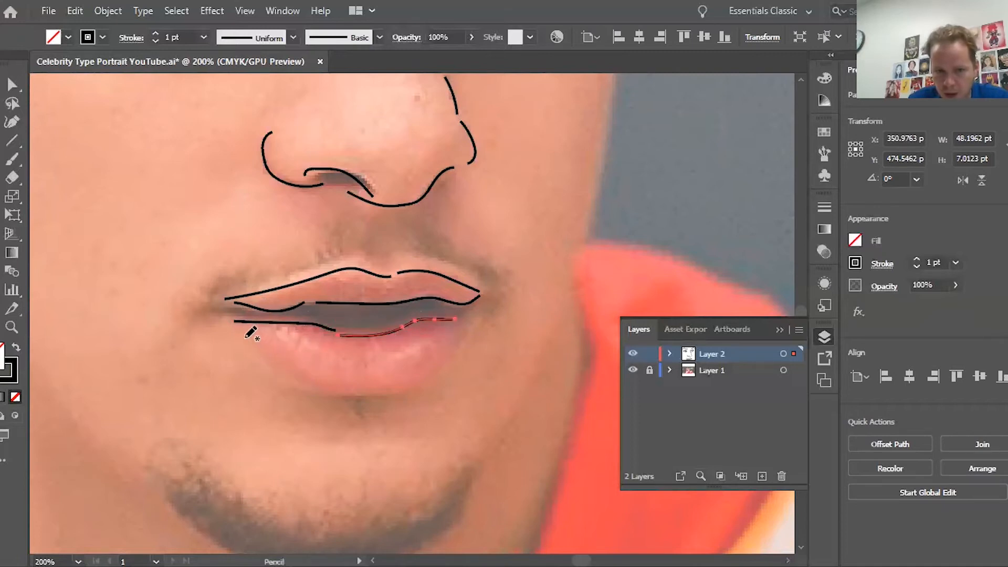
pyautogui.moveTo(238, 334)
pyautogui.mouseDown()
pyautogui.moveTo(301, 373)
pyautogui.moveTo(362, 388)
pyautogui.moveTo(412, 384)
pyautogui.mouseUp()
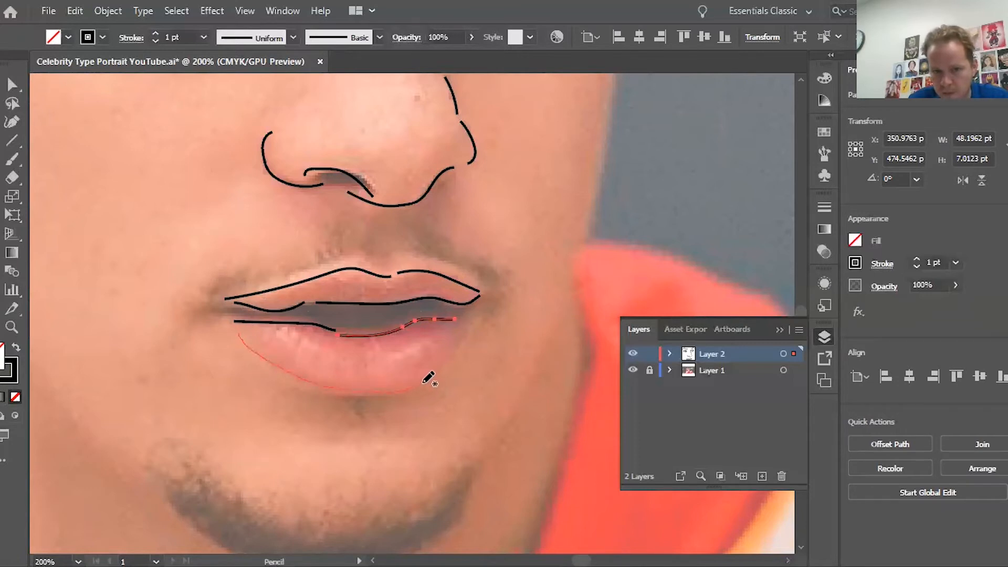
pyautogui.moveTo(452, 353); pyautogui.dragTo(457, 332)
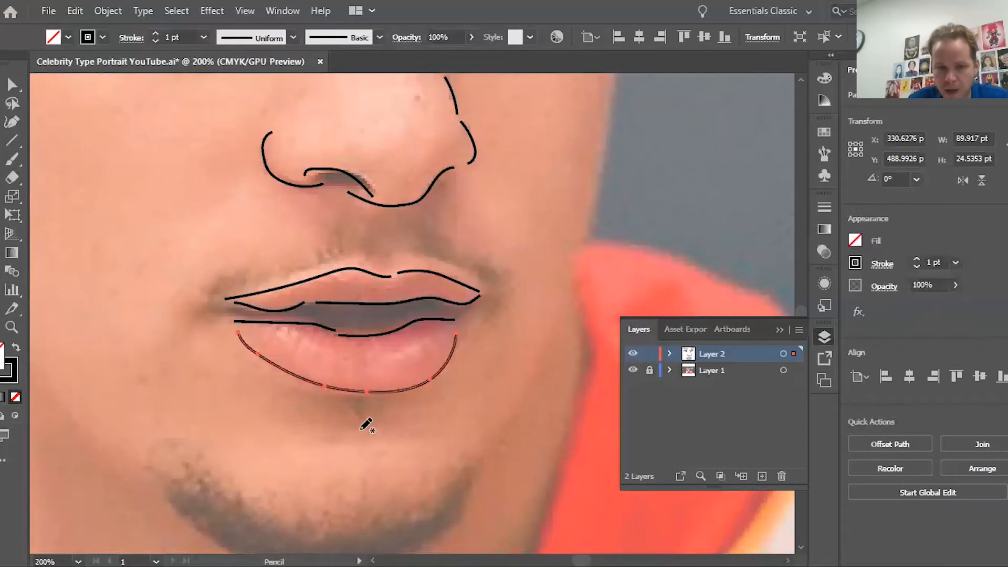
pyautogui.moveTo(336, 431); pyautogui.dragTo(379, 433)
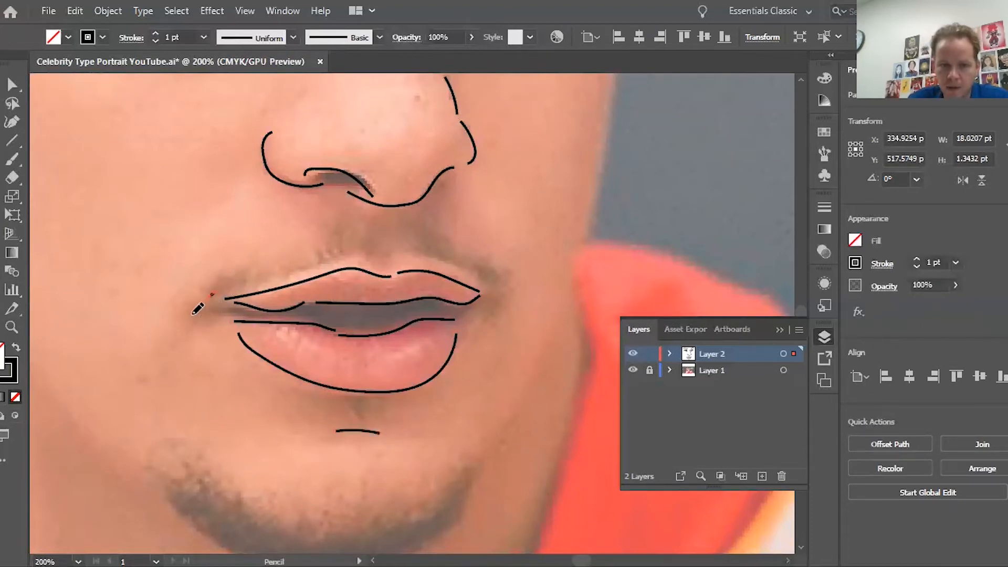
# Step: Add a short line at the left mouth corner and undo the stray upper-lip strokes
pyautogui.moveTo(212, 295); pyautogui.dragTo(192, 314)
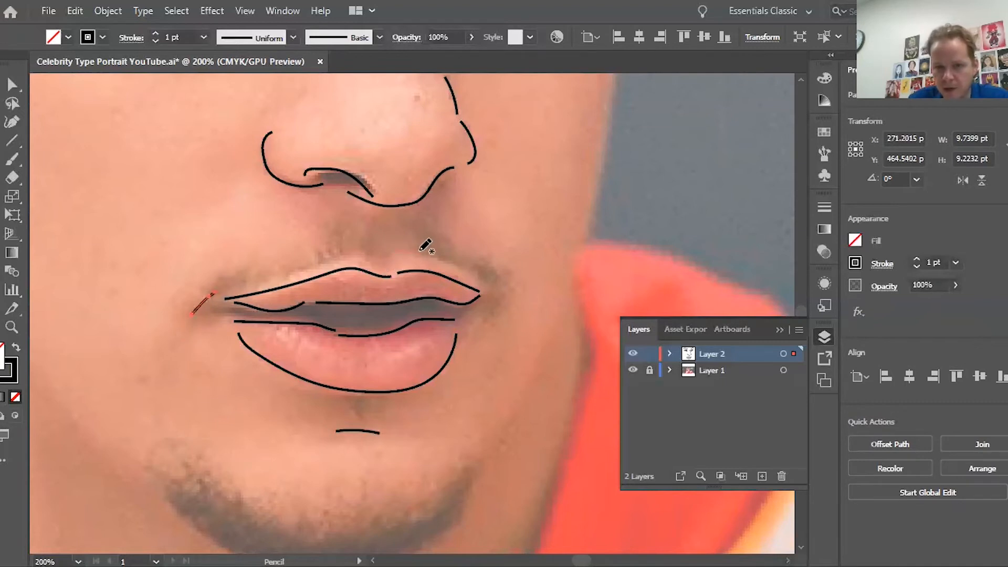
pyautogui.moveTo(479, 283)
pyautogui.mouseDown()
pyautogui.moveTo(393, 251)
pyautogui.moveTo(259, 283)
pyautogui.mouseUp()
pyautogui.moveTo(242, 286); pyautogui.dragTo(234, 287)
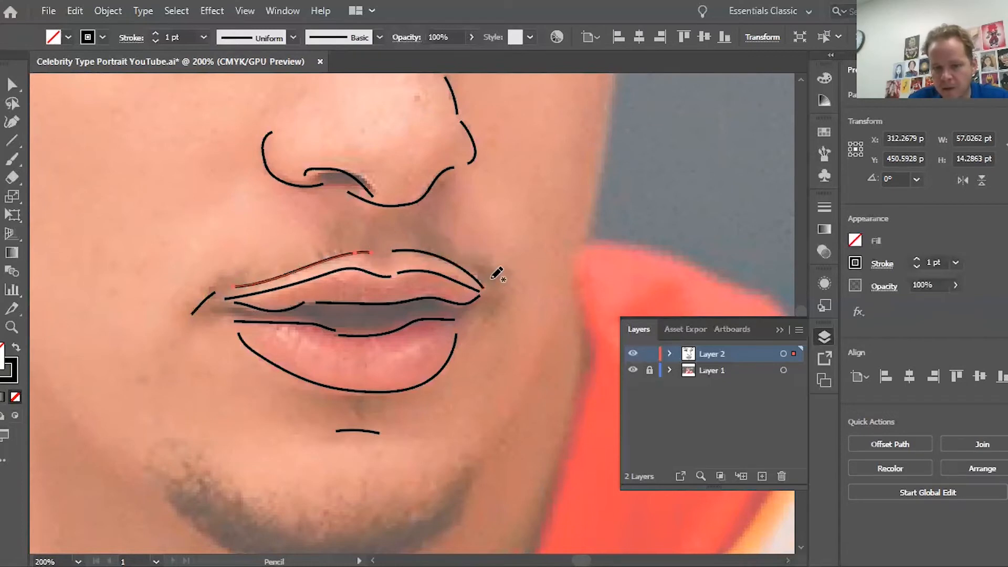
pyautogui.hotkey('ctrl', 'z')
pyautogui.hotkey('ctrl', 'z')
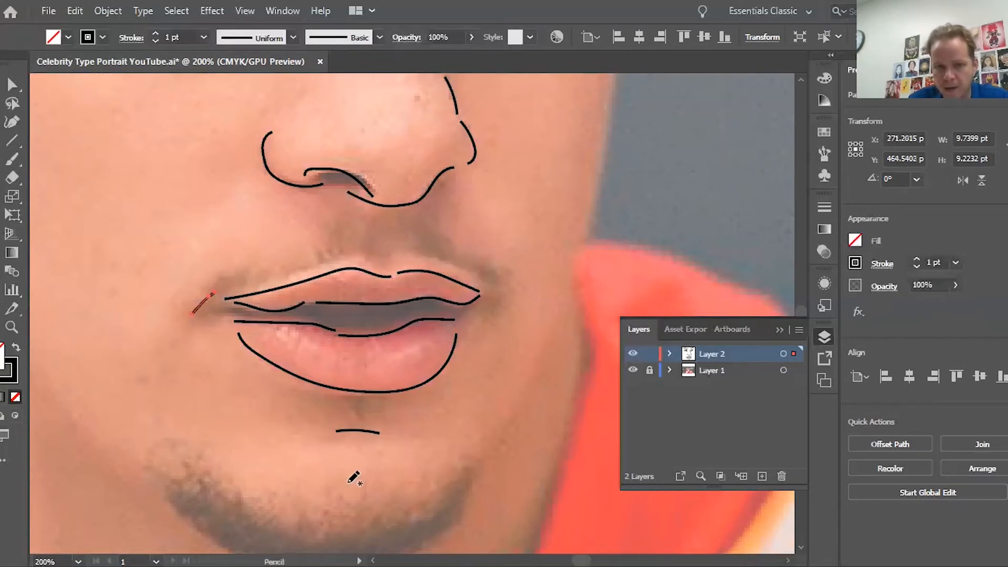
# Step: Trace the line under the chin's beard shadow, redrawing it once
pyautogui.scroll(-5, 303, 490)
pyautogui.moveTo(166, 204)
pyautogui.mouseDown()
pyautogui.moveTo(267, 271)
pyautogui.moveTo(338, 282)
pyautogui.moveTo(406, 268)
pyautogui.mouseUp()
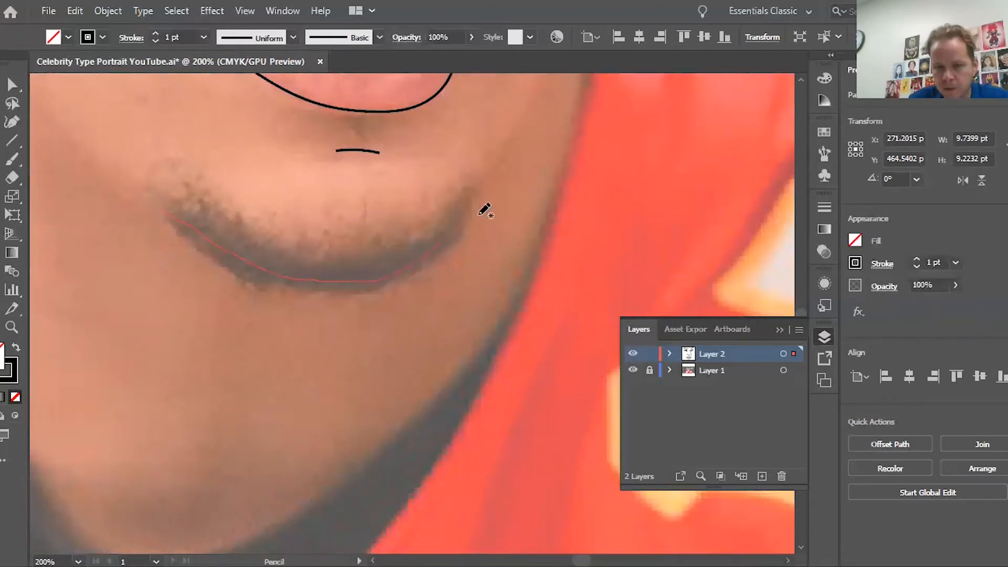
pyautogui.moveTo(484, 211); pyautogui.dragTo(484, 211)
pyautogui.hotkey('ctrl', 'z')
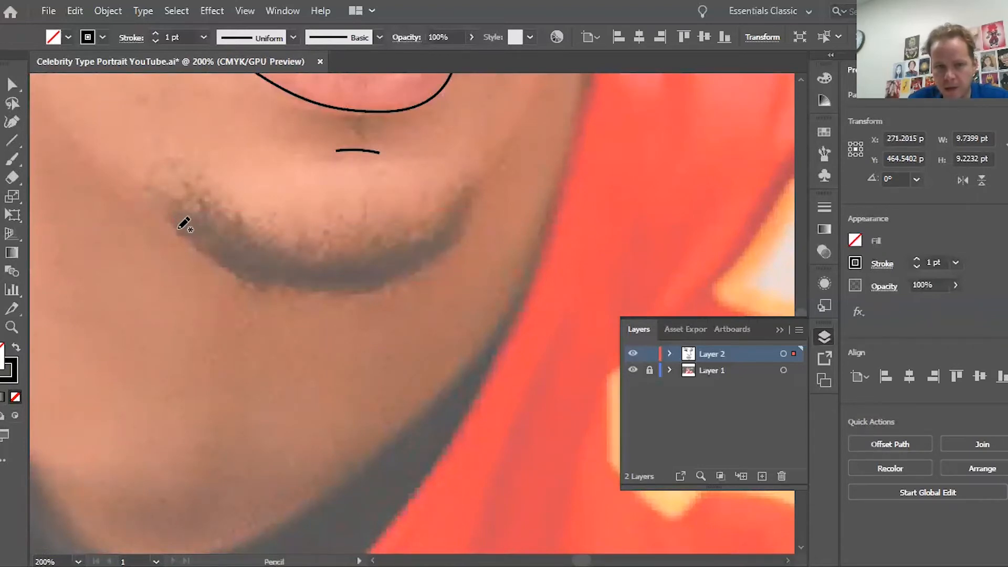
pyautogui.moveTo(184, 224)
pyautogui.mouseDown()
pyautogui.moveTo(239, 275)
pyautogui.moveTo(316, 287)
pyautogui.moveTo(395, 273)
pyautogui.mouseUp()
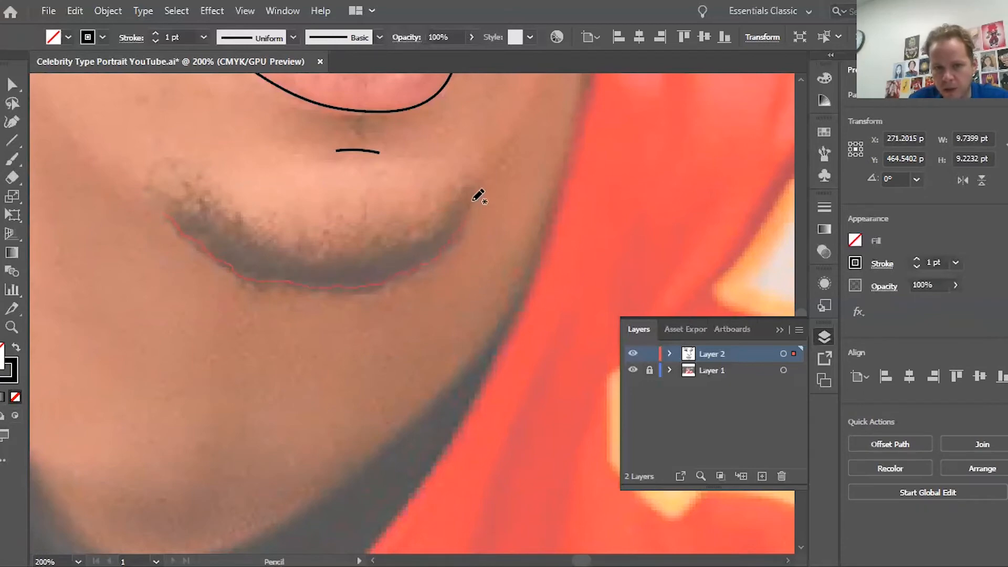
pyautogui.moveTo(478, 196); pyautogui.dragTo(466, 209)
# Step: Trace the cheek edge down toward the chin
pyautogui.scroll(5, 466, 209)
pyautogui.hscroll(7, 459, 222)
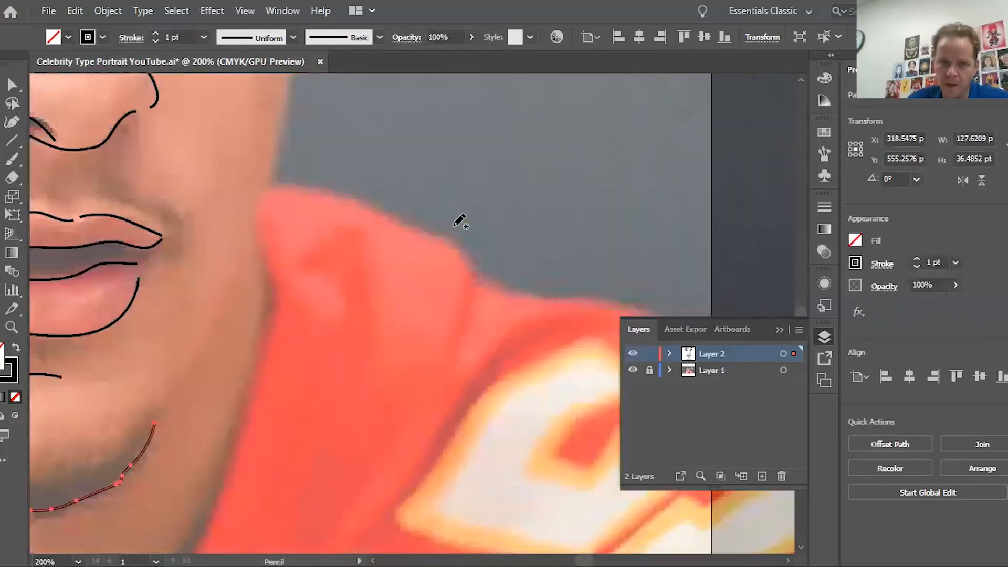
pyautogui.hscroll(-7, 454, 236)
pyautogui.hscroll(5, 451, 315)
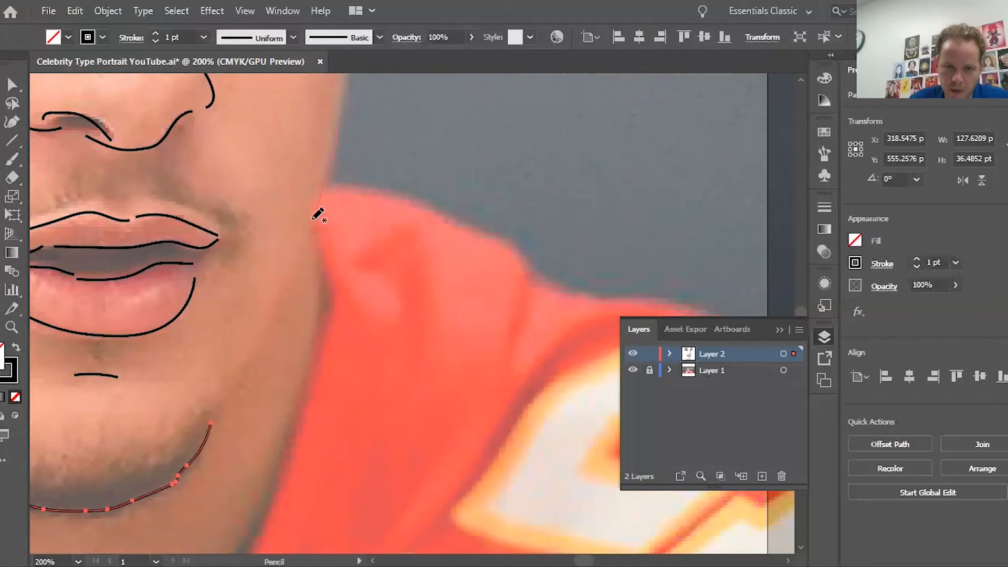
pyautogui.moveTo(296, 274); pyautogui.dragTo(267, 344)
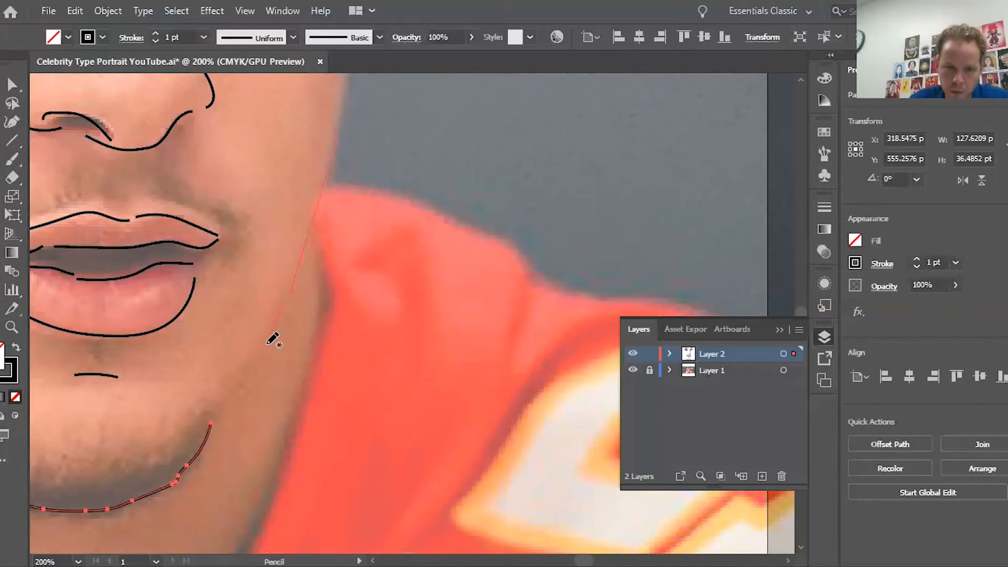
pyautogui.moveTo(225, 406); pyautogui.dragTo(220, 415)
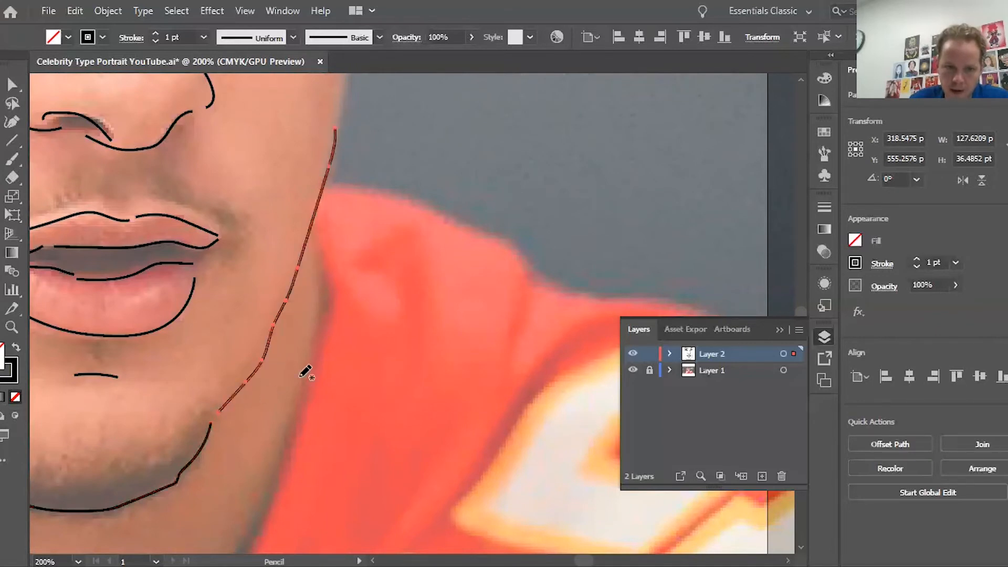
pyautogui.scroll(5, 307, 365)
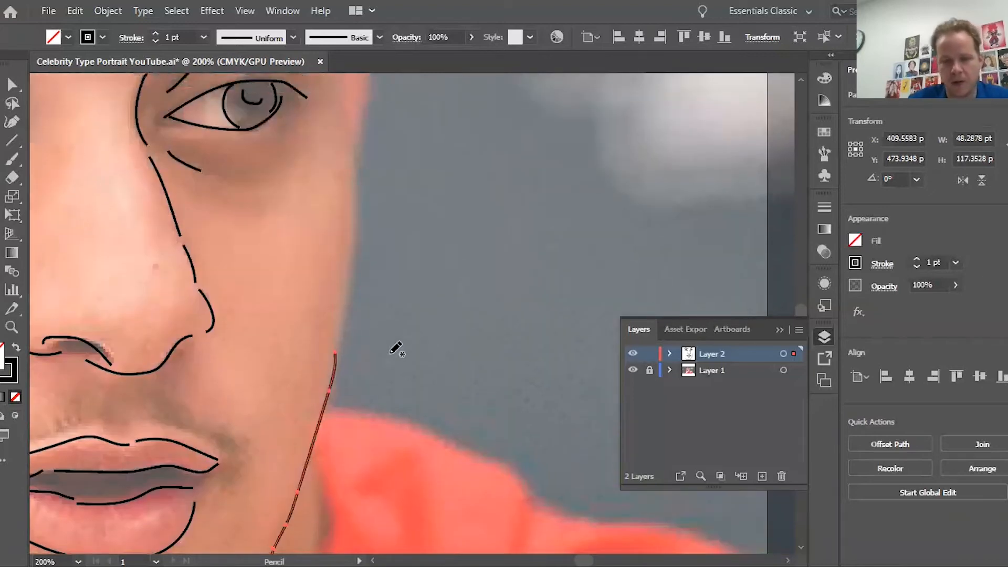
# Step: Trace the face's right edge from below the eye down to the jaw and up toward the eyebrow
pyautogui.moveTo(362, 138); pyautogui.dragTo(362, 190)
pyautogui.moveTo(356, 229); pyautogui.dragTo(338, 342)
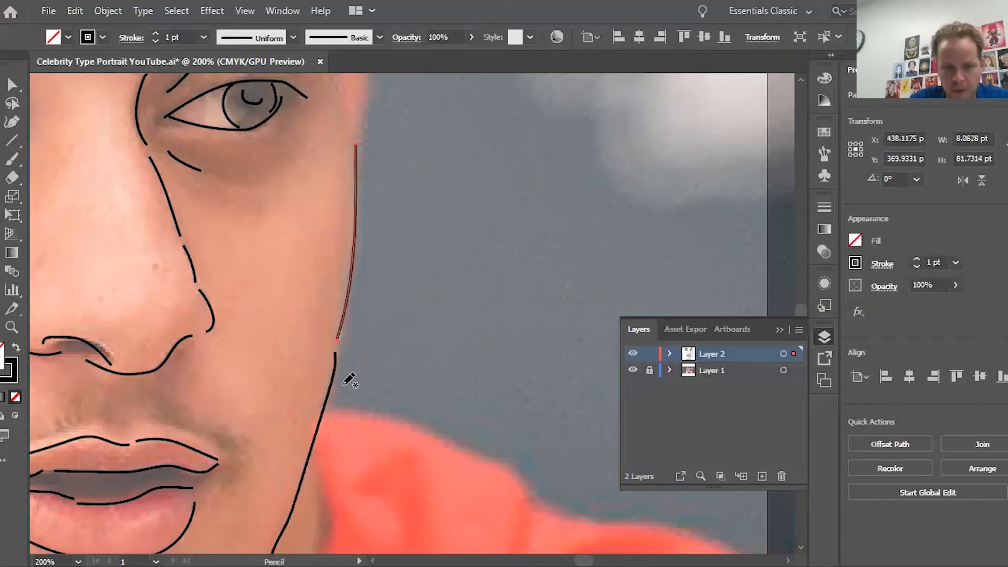
pyautogui.scroll(5, 362, 346)
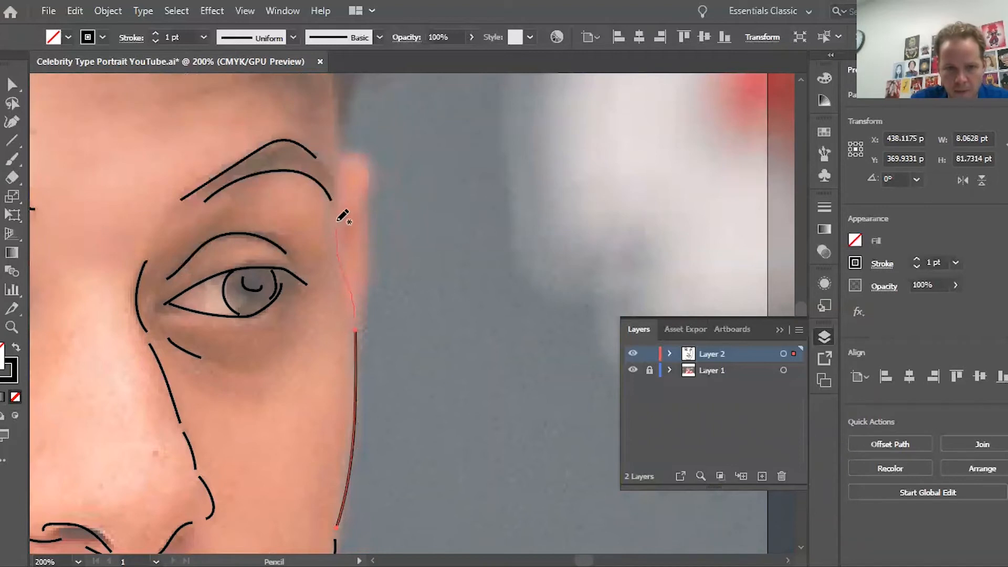
pyautogui.moveTo(337, 221); pyautogui.dragTo(334, 99)
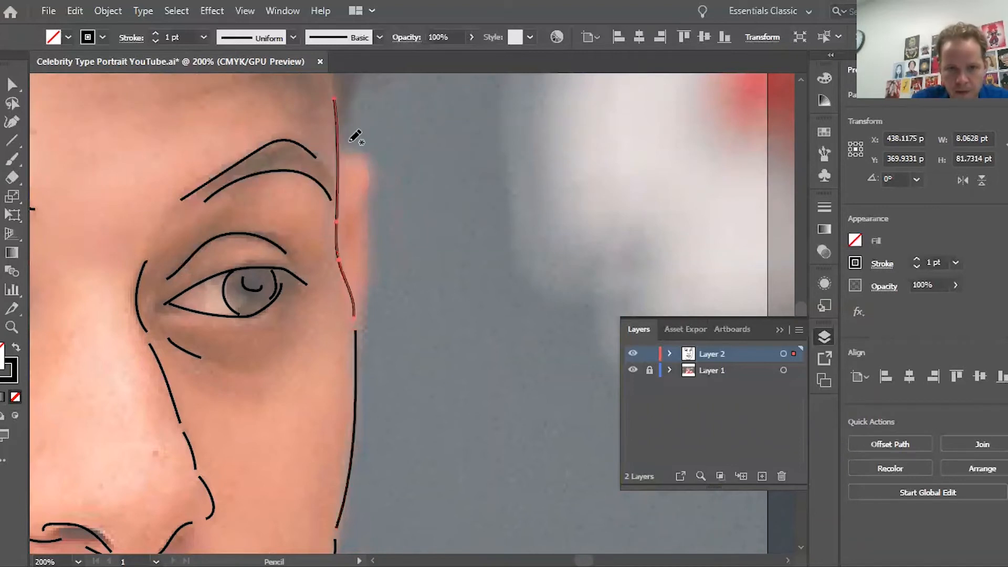
# Step: Draw the ear's outer edge beside the temple and its inner curve
pyautogui.moveTo(344, 156)
pyautogui.mouseDown()
pyautogui.moveTo(366, 176)
pyautogui.moveTo(348, 236)
pyautogui.mouseUp()
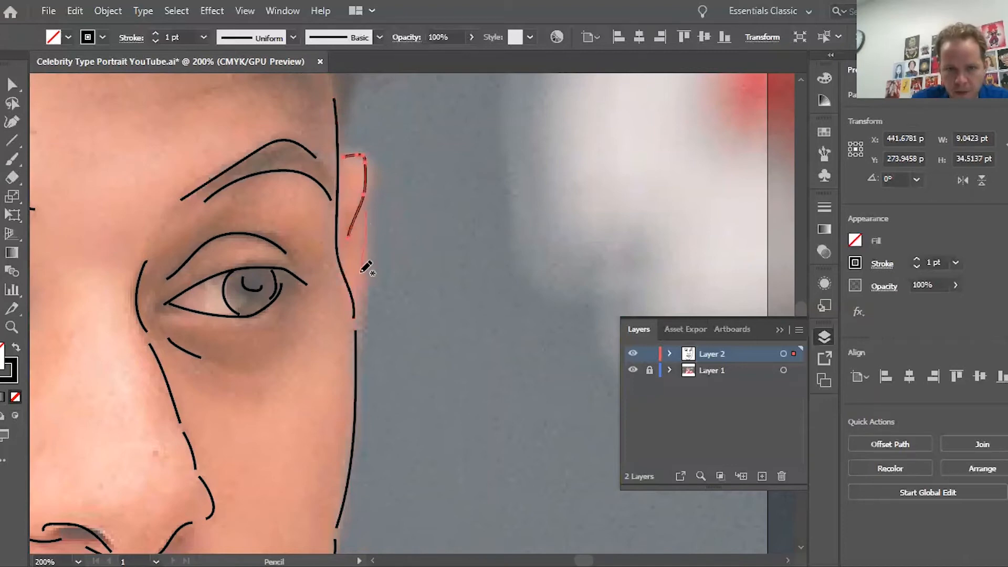
pyautogui.moveTo(355, 297); pyautogui.dragTo(354, 297)
pyautogui.scroll(5, 355, 298)
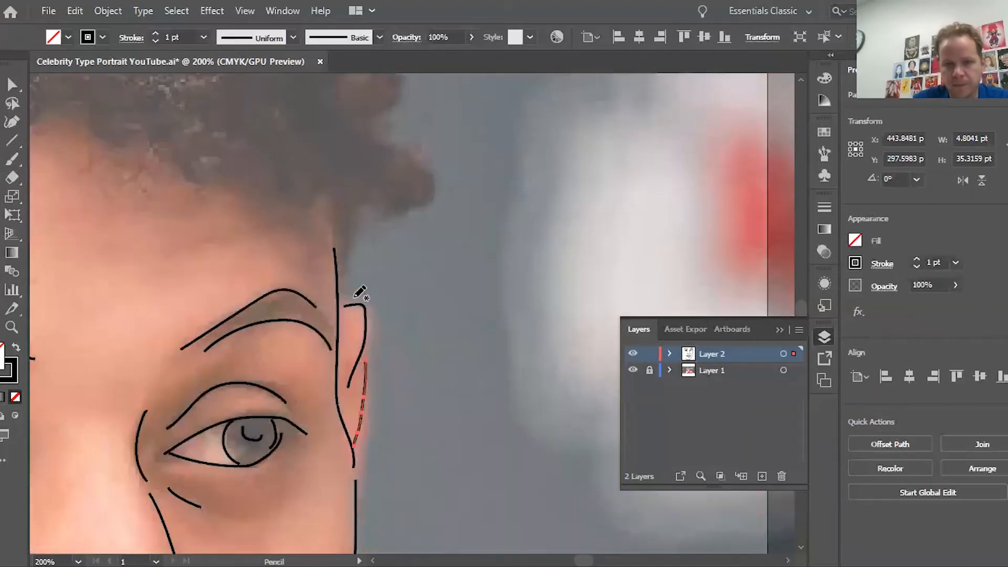
pyautogui.hscroll(-15, 357, 263)
pyautogui.scroll(-6, 357, 263)
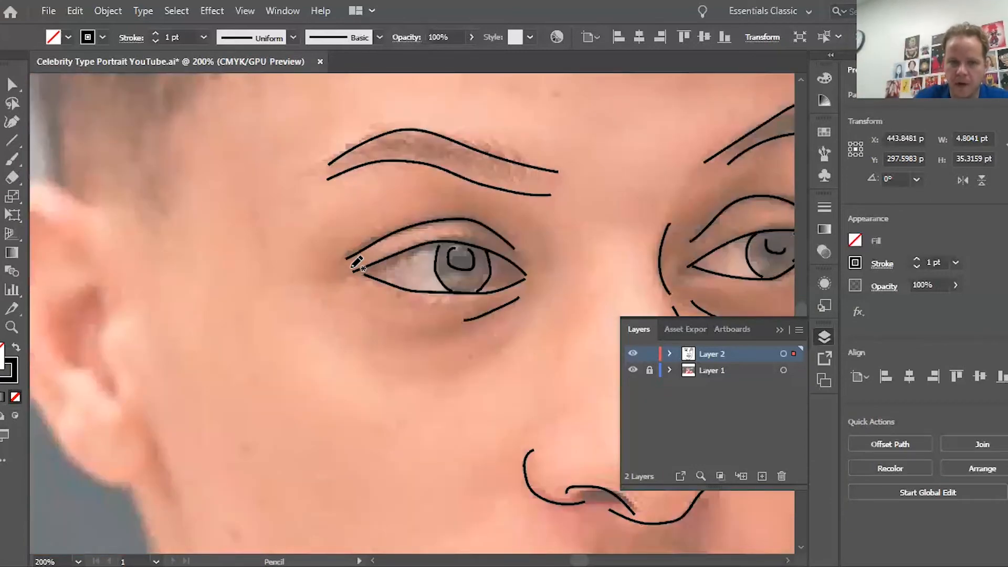
pyautogui.hscroll(13, 357, 263)
pyautogui.scroll(5, 357, 262)
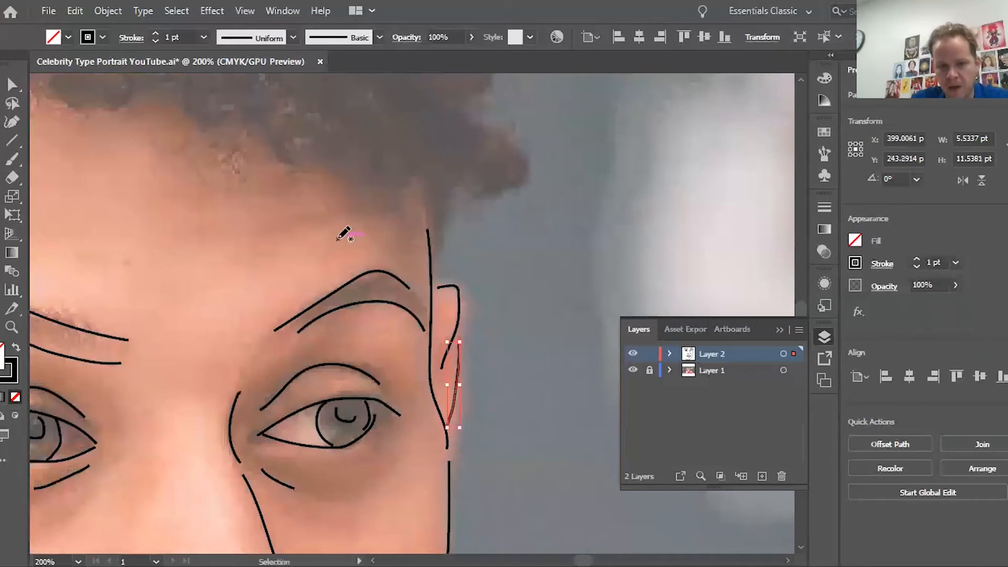
pyautogui.scroll(4, 347, 233)
# Step: Zoom out and outline the outer edge of the curly hair with the Pencil
pyautogui.hotkey('ctrl', '-')
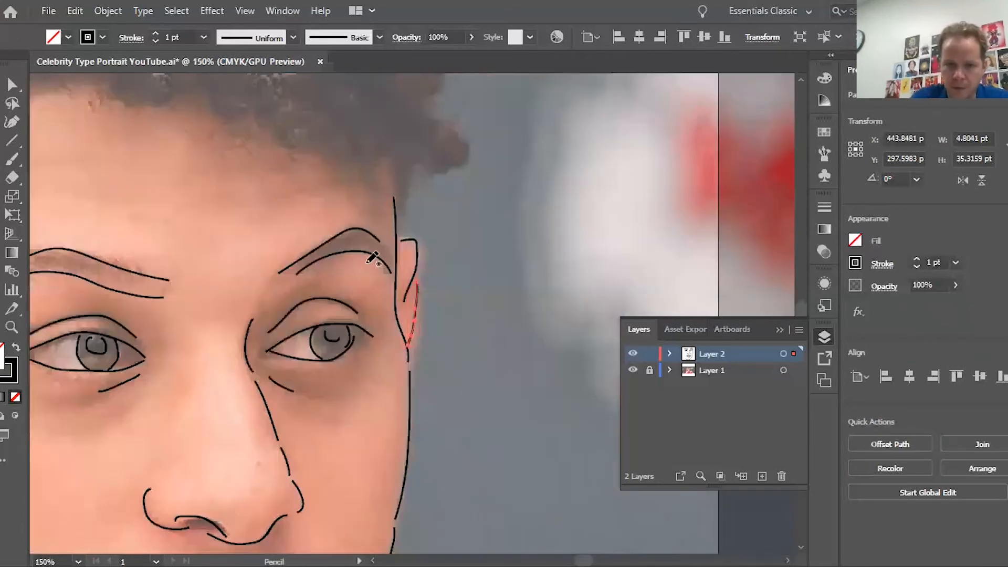
pyautogui.scroll(10, 372, 259)
pyautogui.scroll(-2, 372, 258)
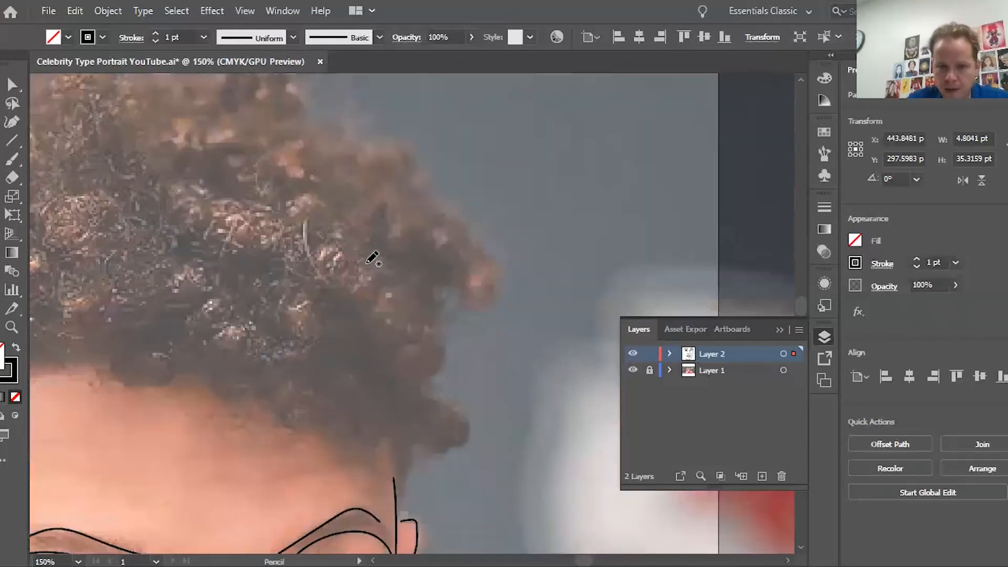
pyautogui.moveTo(411, 482)
pyautogui.mouseDown()
pyautogui.moveTo(412, 456)
pyautogui.moveTo(455, 453)
pyautogui.moveTo(458, 420)
pyautogui.moveTo(426, 377)
pyautogui.moveTo(442, 294)
pyautogui.moveTo(460, 283)
pyautogui.moveTo(476, 301)
pyautogui.moveTo(488, 252)
pyautogui.mouseUp()
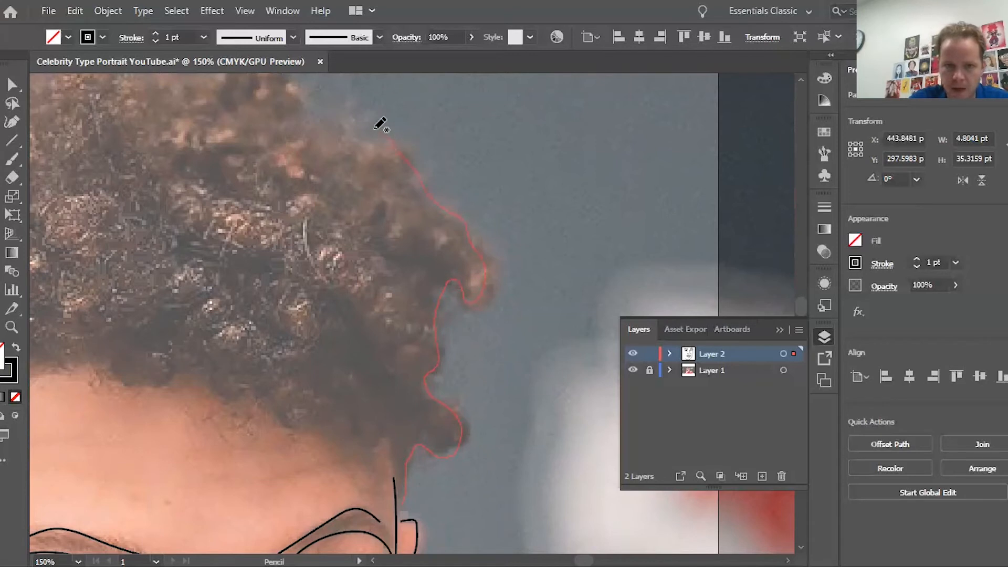
pyautogui.moveTo(313, 90); pyautogui.dragTo(308, 93)
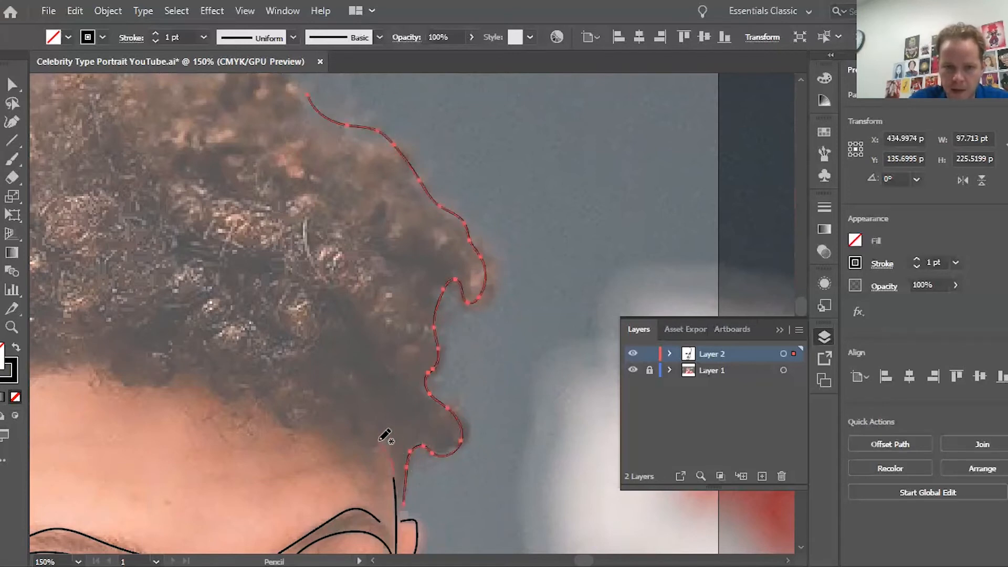
# Step: Draw the wavy hairline across the forehead, then fit the whole artboard in view
pyautogui.moveTo(301, 444); pyautogui.dragTo(229, 397)
pyautogui.moveTo(150, 378); pyautogui.dragTo(144, 382)
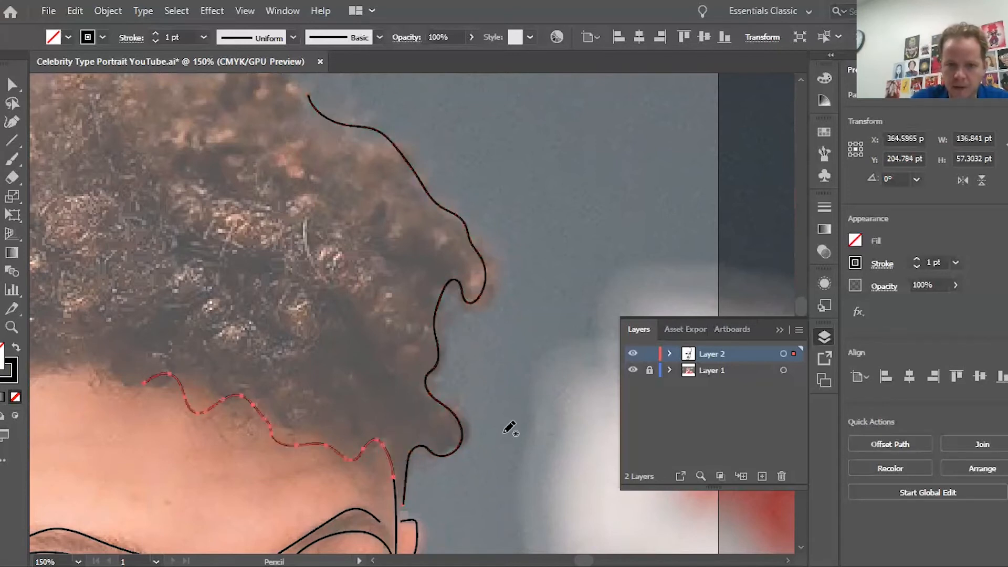
pyautogui.hotkey('ctrl', '0')
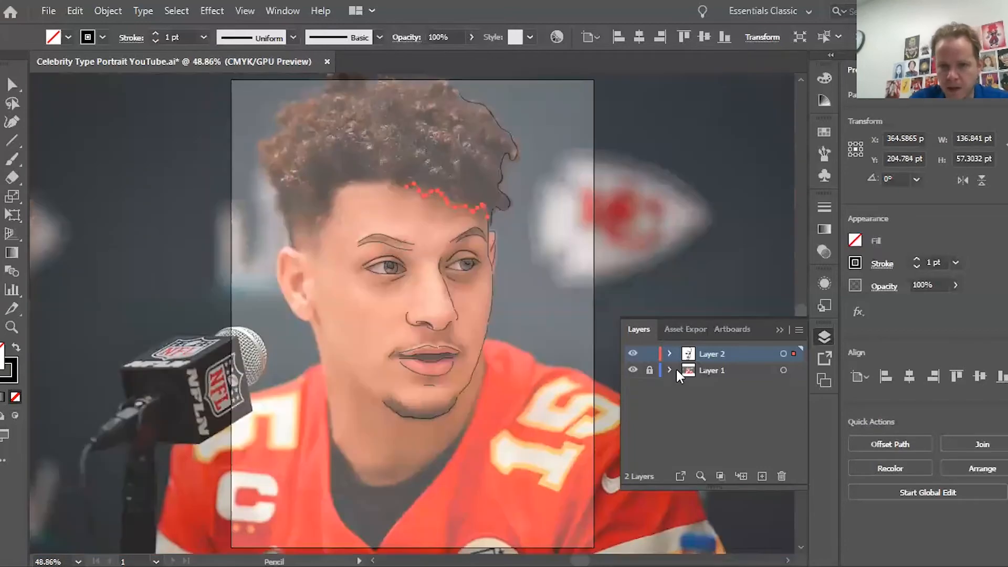
# Step: Toggle the photo layer to preview the lines, remove the jagged hairline stroke and zoom back in
pyautogui.click(632, 370)
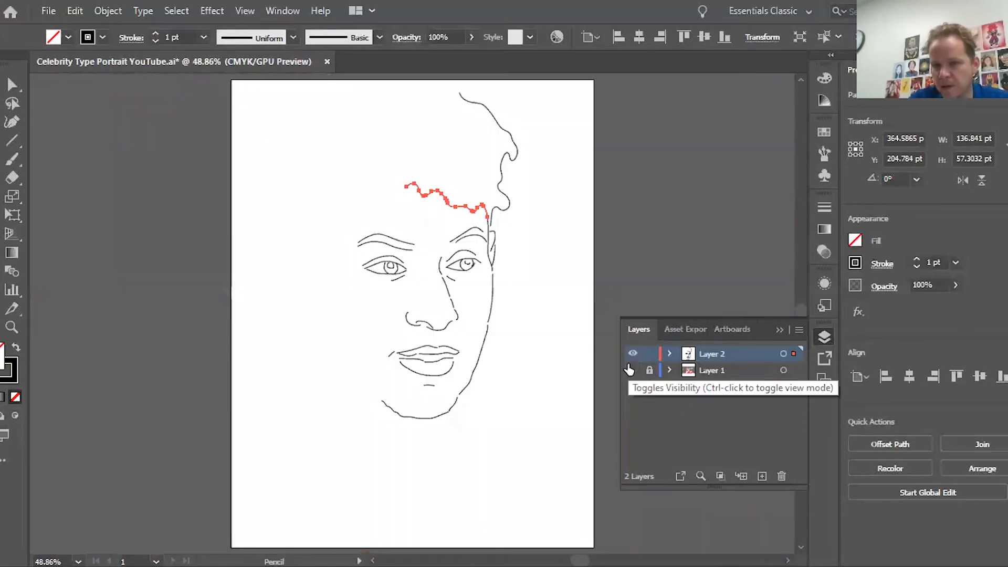
pyautogui.click(631, 370)
pyautogui.click(630, 370)
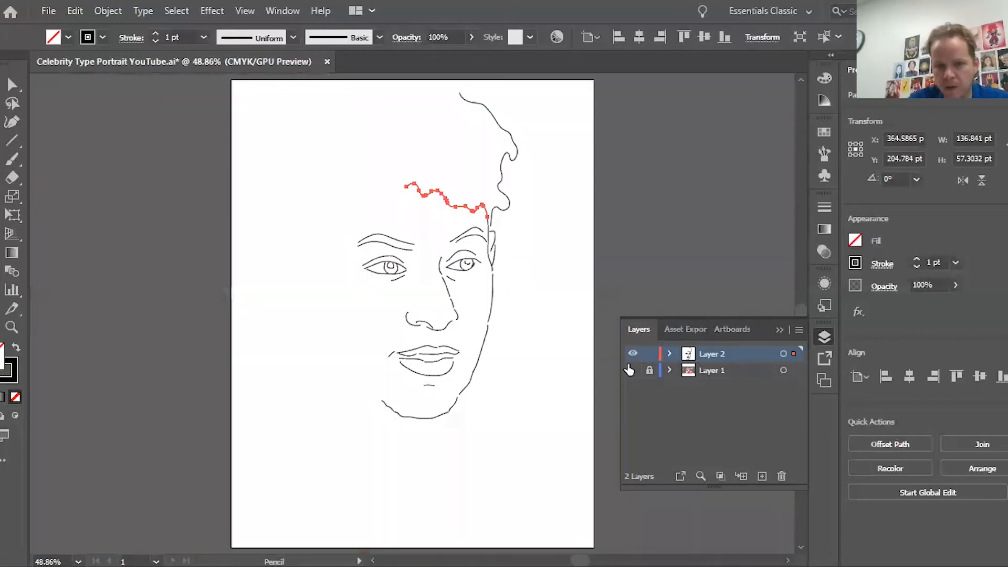
pyautogui.click(630, 370)
pyautogui.hotkey('ctrl', 'z')
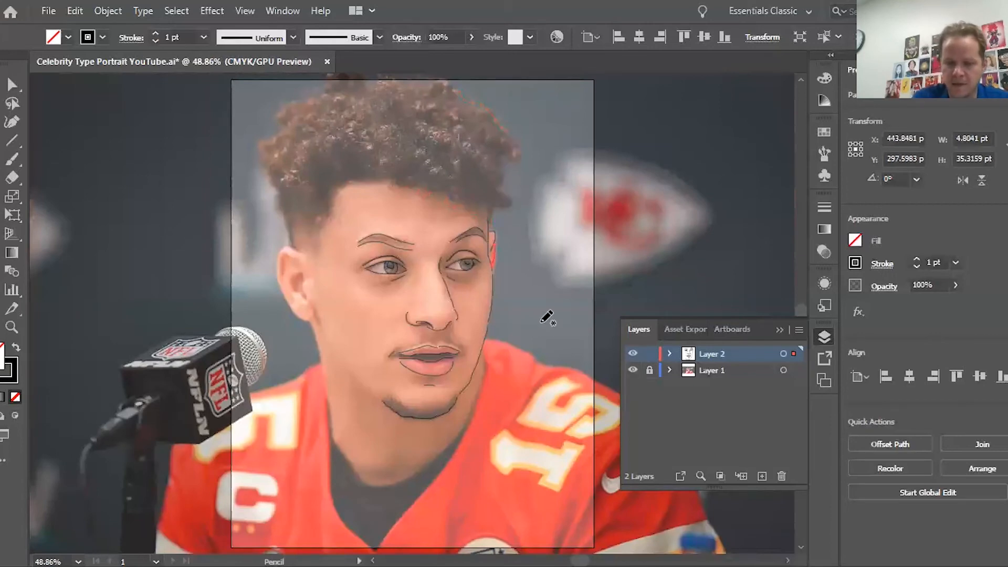
pyautogui.hotkey('ctrl', '+')
pyautogui.hotkey('ctrl', '+')
pyautogui.hotkey('ctrl', '+')
pyautogui.hotkey('ctrl', '+')
pyautogui.hotkey('ctrl', '+')
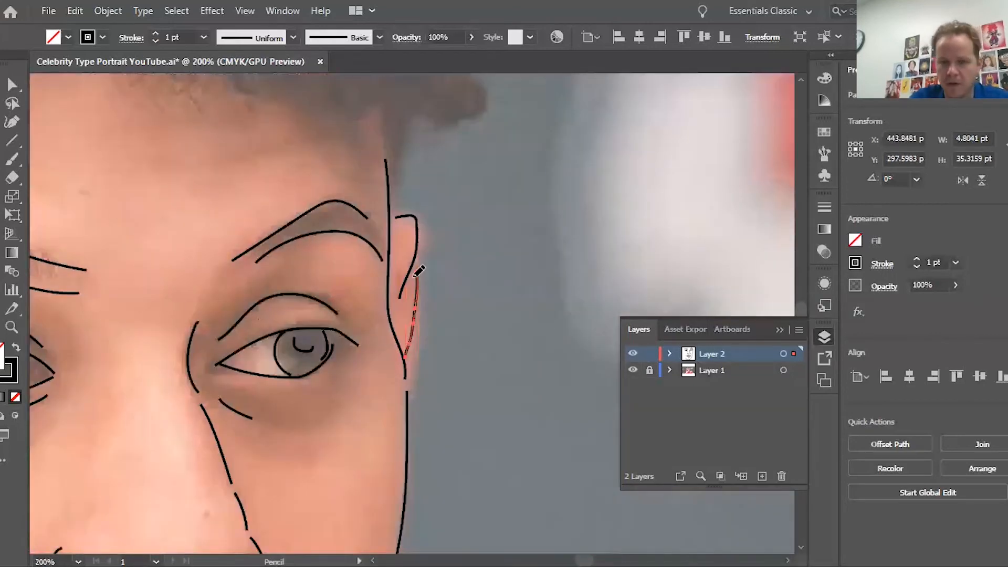
# Step: Draw the first spiral curls and a short temple strand over the right side of the hair
pyautogui.scroll(5, 419, 271)
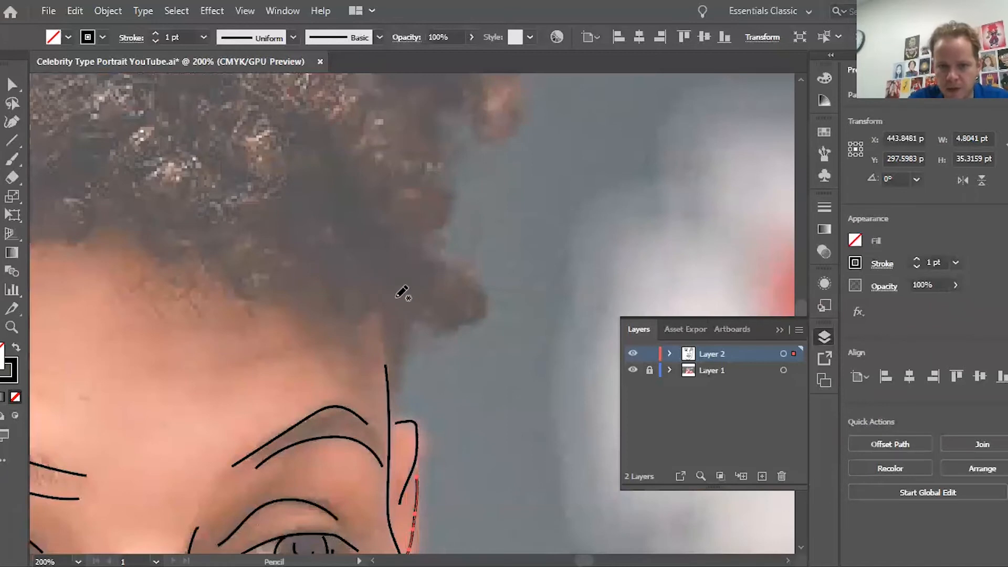
pyautogui.moveTo(403, 315)
pyautogui.mouseDown()
pyautogui.moveTo(407, 285)
pyautogui.moveTo(429, 261)
pyautogui.moveTo(454, 268)
pyautogui.moveTo(466, 296)
pyautogui.moveTo(448, 311)
pyautogui.moveTo(428, 294)
pyautogui.moveTo(445, 281)
pyautogui.mouseUp()
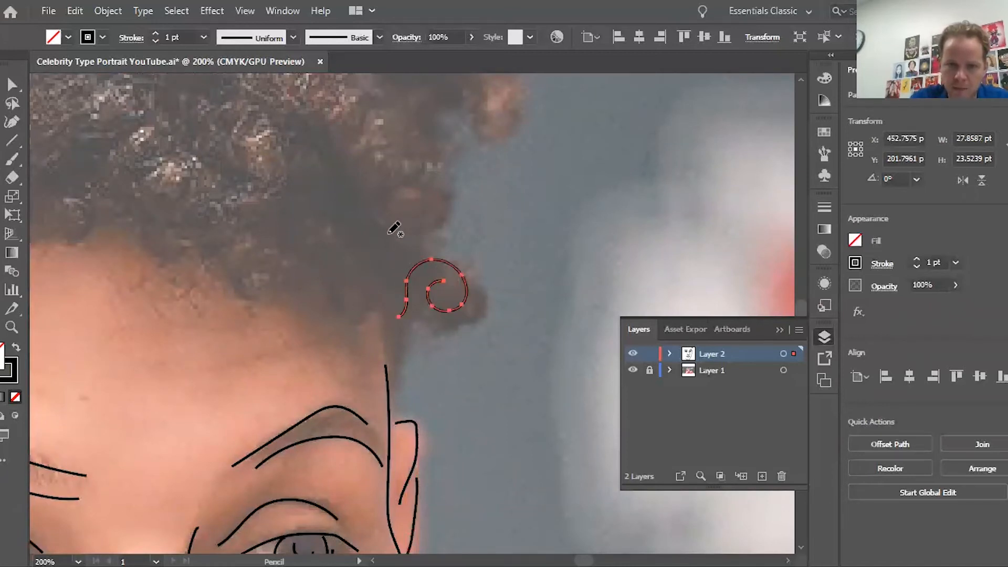
pyautogui.moveTo(389, 235)
pyautogui.mouseDown()
pyautogui.moveTo(429, 229)
pyautogui.moveTo(447, 212)
pyautogui.moveTo(452, 164)
pyautogui.moveTo(417, 155)
pyautogui.moveTo(389, 184)
pyautogui.moveTo(405, 215)
pyautogui.moveTo(399, 180)
pyautogui.mouseUp()
pyautogui.moveTo(400, 366)
pyautogui.mouseDown()
pyautogui.moveTo(395, 378)
pyautogui.moveTo(375, 313)
pyautogui.mouseUp()
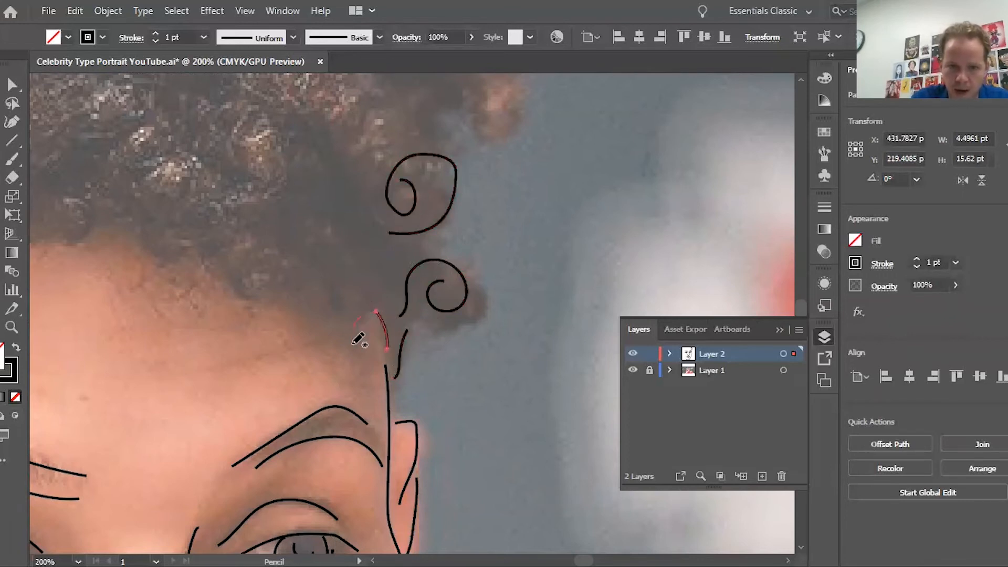
pyautogui.moveTo(339, 363)
pyautogui.mouseDown()
pyautogui.moveTo(304, 294)
pyautogui.moveTo(340, 296)
pyautogui.moveTo(320, 288)
pyautogui.moveTo(314, 300)
pyautogui.mouseUp()
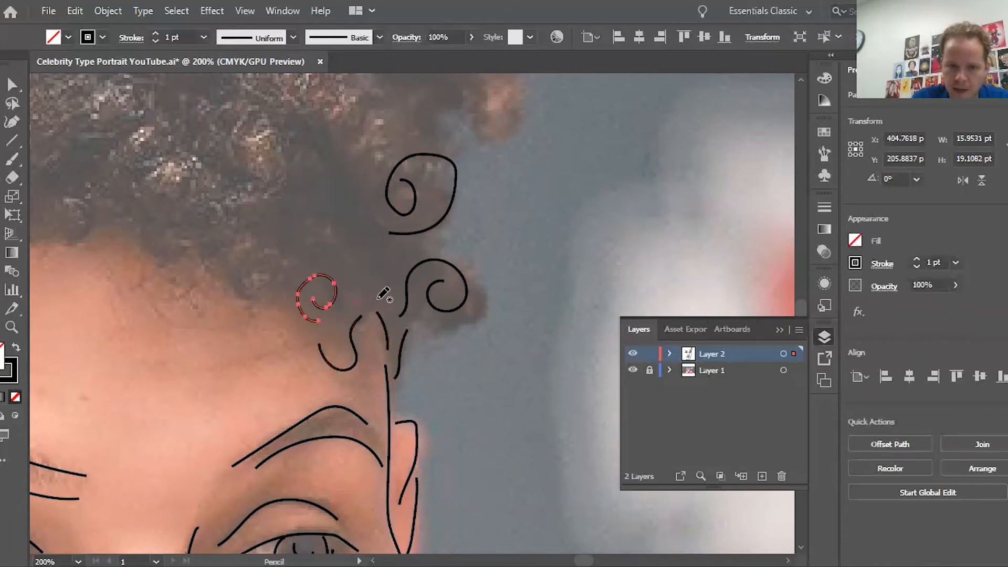
pyautogui.moveTo(385, 258)
pyautogui.mouseDown()
pyautogui.moveTo(339, 260)
pyautogui.moveTo(346, 230)
pyautogui.moveTo(375, 246)
pyautogui.mouseUp()
# Step: Add small curls along the hair's outer edge, undoing two stray strand strokes
pyautogui.hscroll(-4, 376, 246)
pyautogui.scroll(3, 573, 234)
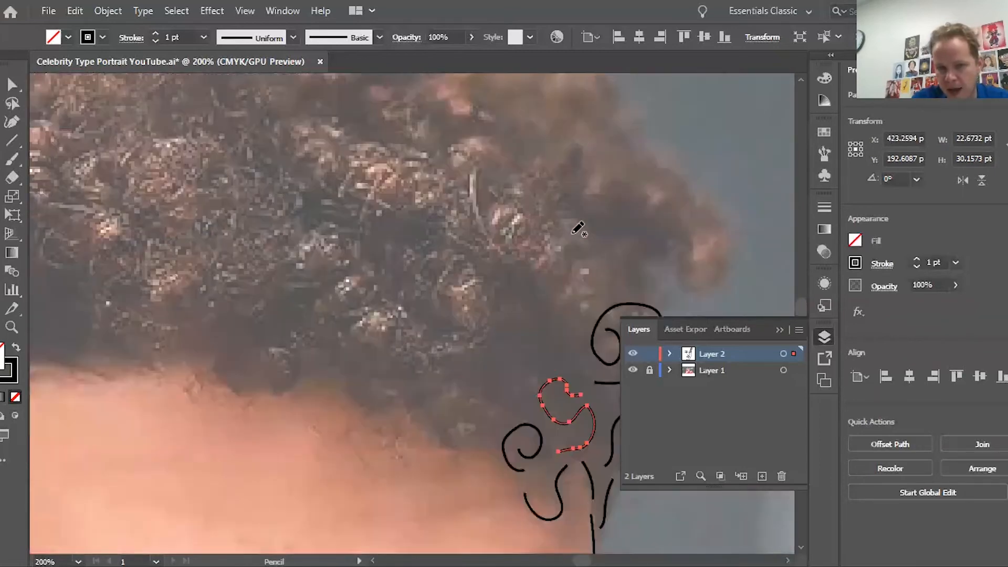
pyautogui.hscroll(3, 578, 228)
pyautogui.moveTo(535, 244)
pyautogui.mouseDown()
pyautogui.moveTo(536, 283)
pyautogui.moveTo(572, 275)
pyautogui.mouseUp()
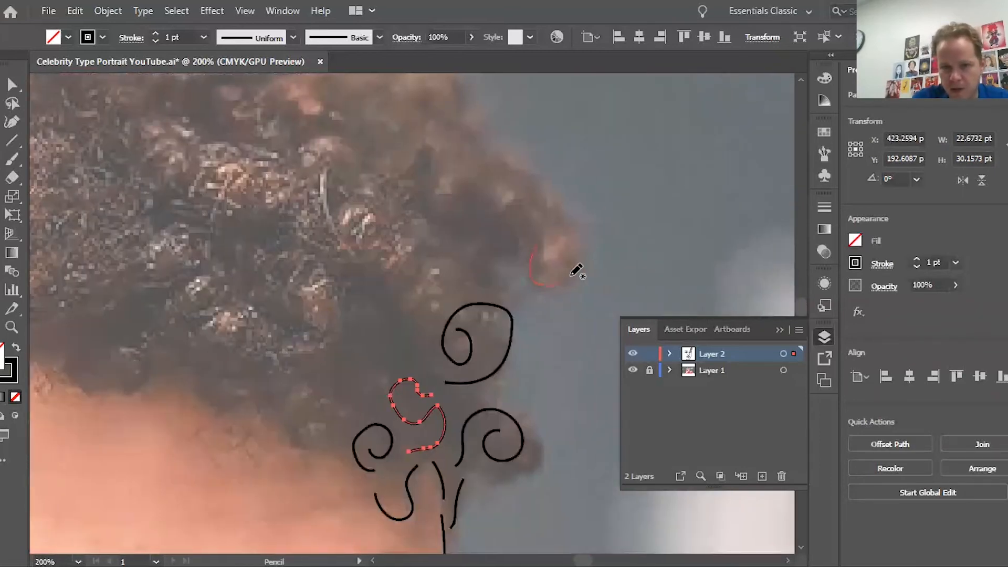
pyautogui.moveTo(561, 232)
pyautogui.mouseDown()
pyautogui.moveTo(513, 248)
pyautogui.moveTo(495, 199)
pyautogui.moveTo(519, 181)
pyautogui.moveTo(503, 176)
pyautogui.mouseUp()
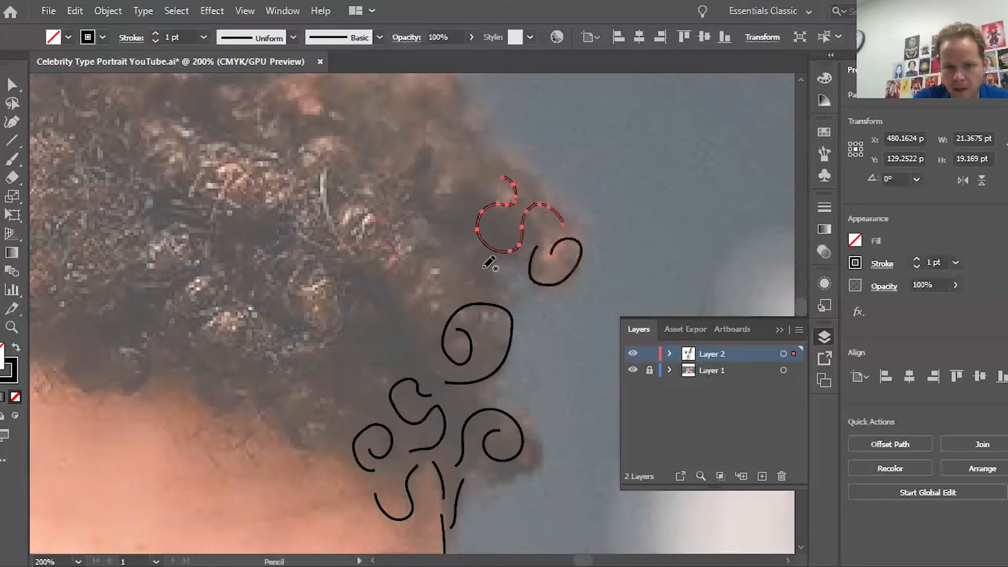
pyautogui.moveTo(476, 284)
pyautogui.mouseDown()
pyautogui.moveTo(459, 263)
pyautogui.moveTo(444, 268)
pyautogui.moveTo(430, 315)
pyautogui.moveTo(403, 309)
pyautogui.moveTo(414, 278)
pyautogui.mouseUp()
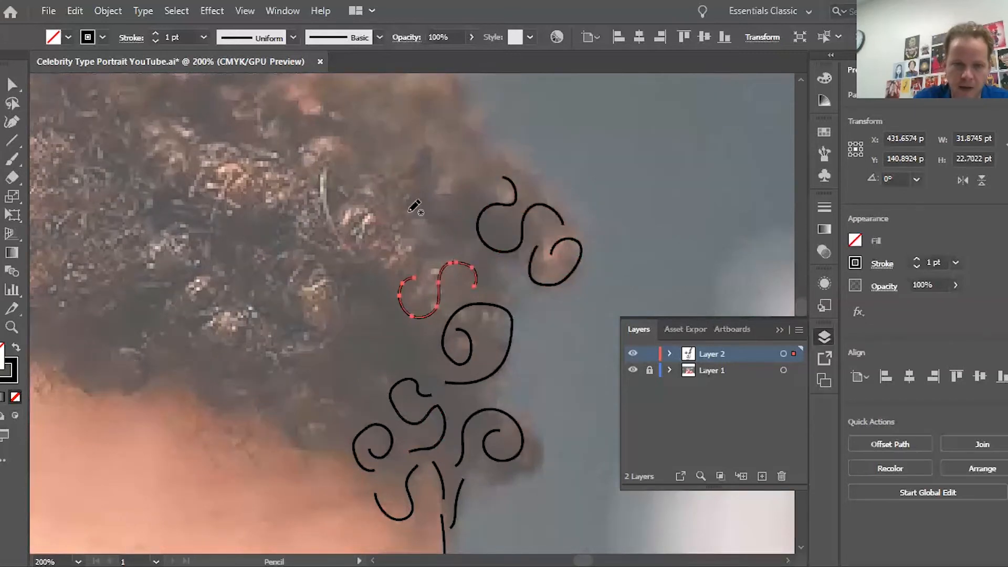
pyautogui.moveTo(378, 166)
pyautogui.mouseDown()
pyautogui.moveTo(352, 243)
pyautogui.moveTo(259, 282)
pyautogui.moveTo(228, 312)
pyautogui.moveTo(208, 433)
pyautogui.mouseUp()
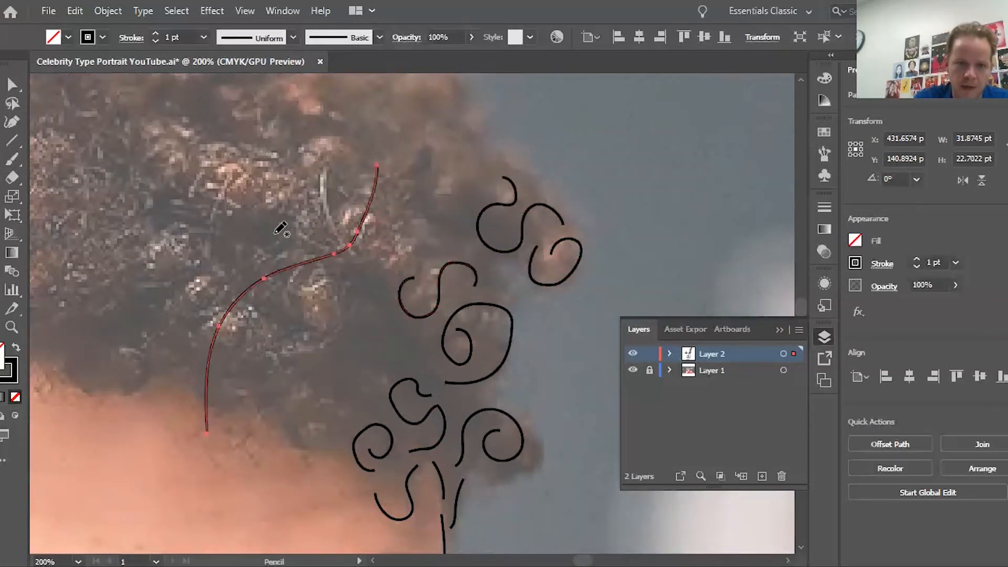
pyautogui.moveTo(306, 147)
pyautogui.mouseDown()
pyautogui.moveTo(309, 182)
pyautogui.moveTo(296, 226)
pyautogui.moveTo(267, 267)
pyautogui.mouseUp()
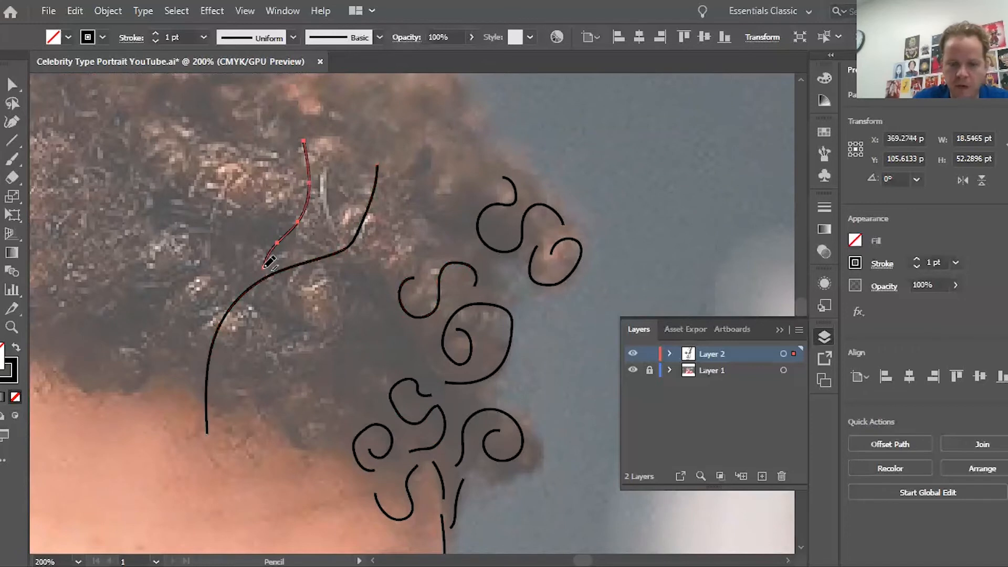
pyautogui.hotkey('ctrl', 'z')
pyautogui.hotkey('ctrl', 'z')
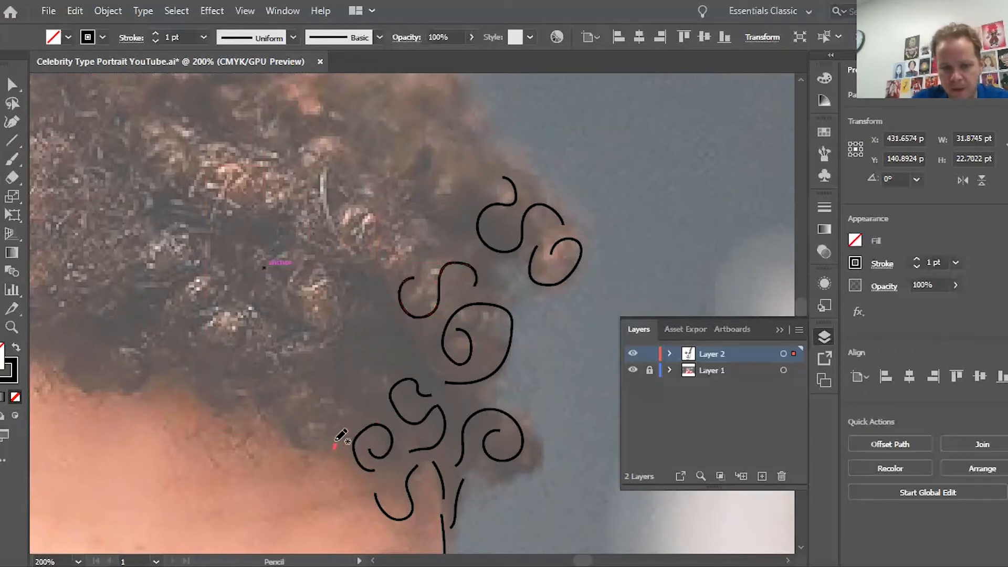
# Step: Trace more spiral curls lower in the hair and along the forehead hairline
pyautogui.moveTo(335, 447)
pyautogui.mouseDown()
pyautogui.moveTo(290, 438)
pyautogui.moveTo(272, 393)
pyautogui.moveTo(309, 372)
pyautogui.moveTo(326, 411)
pyautogui.moveTo(294, 415)
pyautogui.mouseUp()
pyautogui.moveTo(356, 415)
pyautogui.mouseDown()
pyautogui.moveTo(365, 379)
pyautogui.moveTo(335, 345)
pyautogui.moveTo(369, 328)
pyautogui.moveTo(373, 368)
pyautogui.moveTo(391, 361)
pyautogui.moveTo(391, 346)
pyautogui.moveTo(418, 342)
pyautogui.moveTo(370, 307)
pyautogui.moveTo(358, 270)
pyautogui.moveTo(384, 253)
pyautogui.moveTo(388, 273)
pyautogui.moveTo(369, 283)
pyautogui.mouseUp()
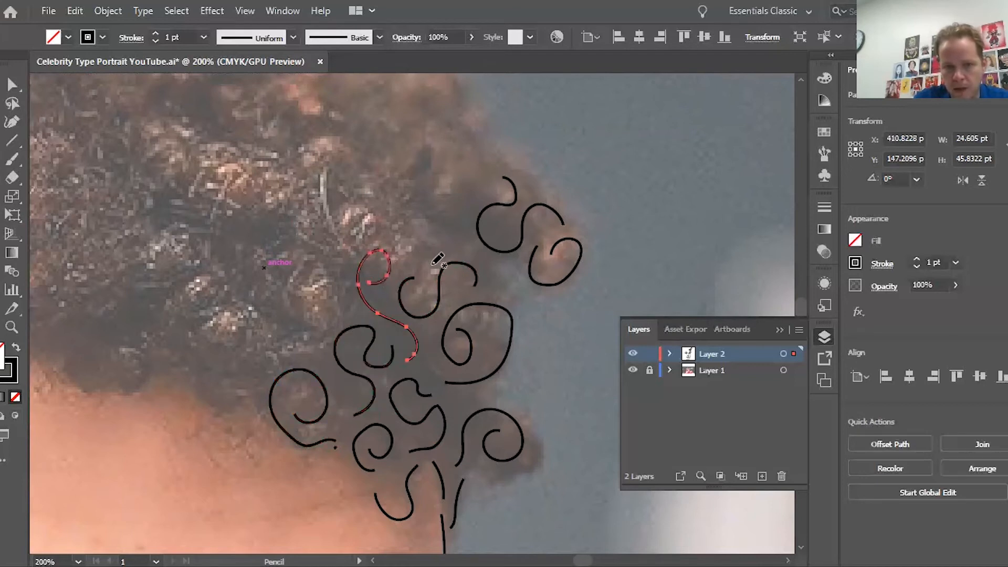
pyautogui.moveTo(433, 265)
pyautogui.mouseDown()
pyautogui.moveTo(405, 215)
pyautogui.moveTo(432, 211)
pyautogui.moveTo(435, 236)
pyautogui.moveTo(418, 251)
pyautogui.mouseUp()
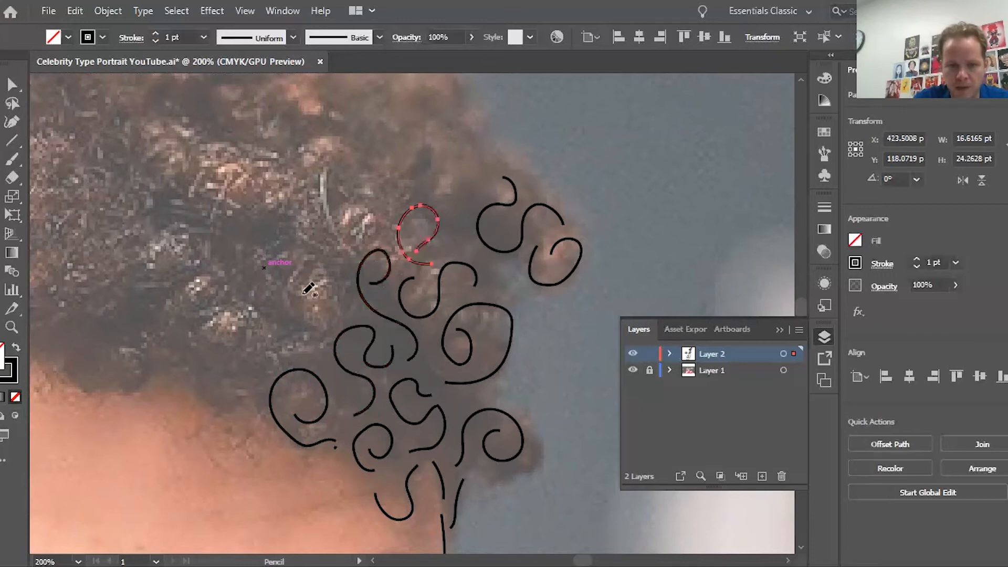
pyautogui.hscroll(-9, 305, 293)
pyautogui.scroll(-2, 308, 289)
pyautogui.hscroll(3, 308, 289)
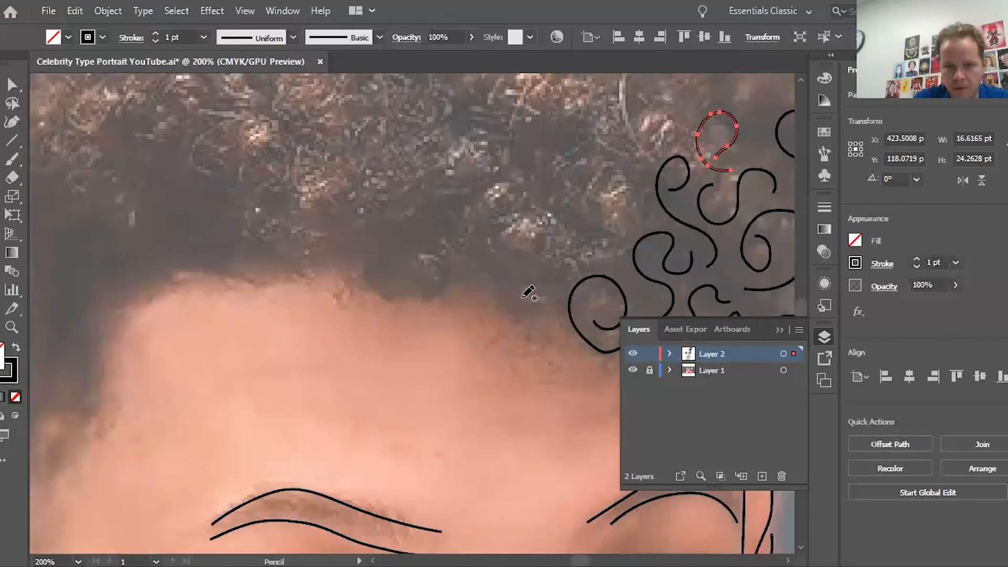
pyautogui.moveTo(558, 303)
pyautogui.mouseDown()
pyautogui.moveTo(535, 321)
pyautogui.moveTo(497, 317)
pyautogui.moveTo(488, 279)
pyautogui.moveTo(512, 273)
pyautogui.moveTo(517, 298)
pyautogui.moveTo(503, 304)
pyautogui.moveTo(456, 277)
pyautogui.mouseUp()
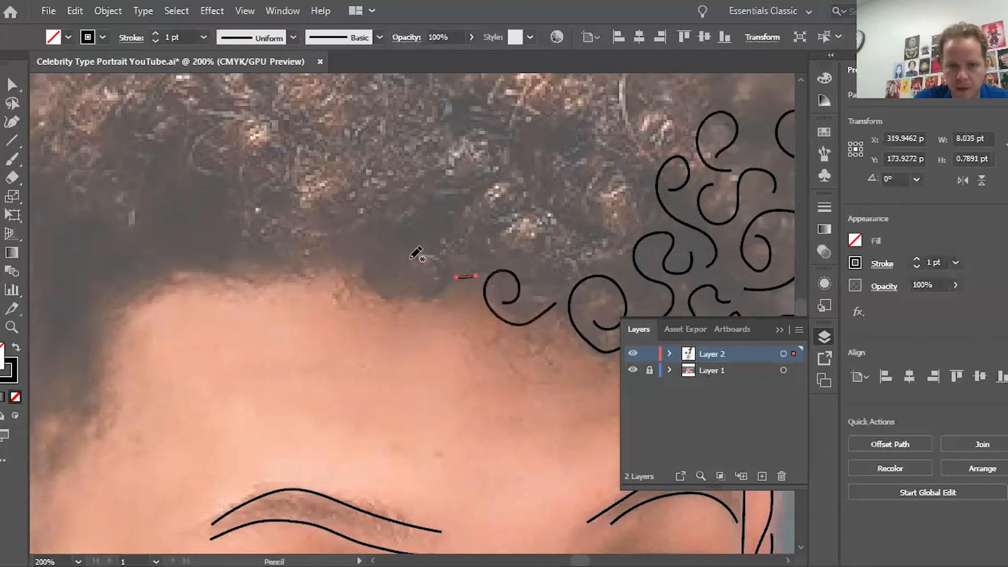
pyautogui.moveTo(408, 253)
pyautogui.mouseDown()
pyautogui.moveTo(452, 265)
pyautogui.moveTo(440, 299)
pyautogui.moveTo(406, 291)
pyautogui.moveTo(441, 276)
pyautogui.mouseUp()
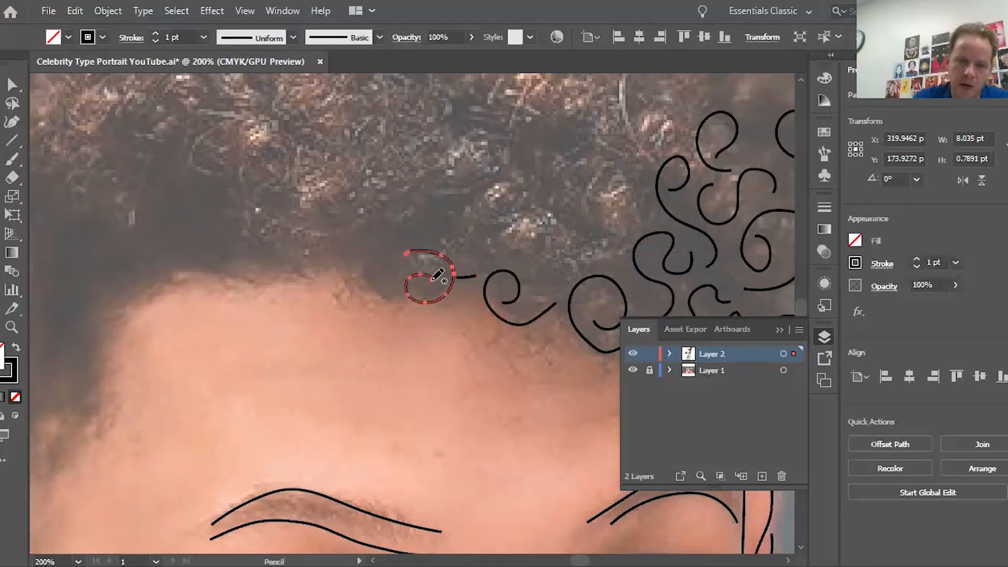
pyautogui.hscroll(-3, 441, 275)
pyautogui.moveTo(519, 251)
pyautogui.mouseDown()
pyautogui.moveTo(551, 243)
pyautogui.moveTo(545, 230)
pyautogui.mouseUp()
# Step: Fit the page in view and toggle the photo layer off, on and off again
pyautogui.hotkey('ctrl', '0')
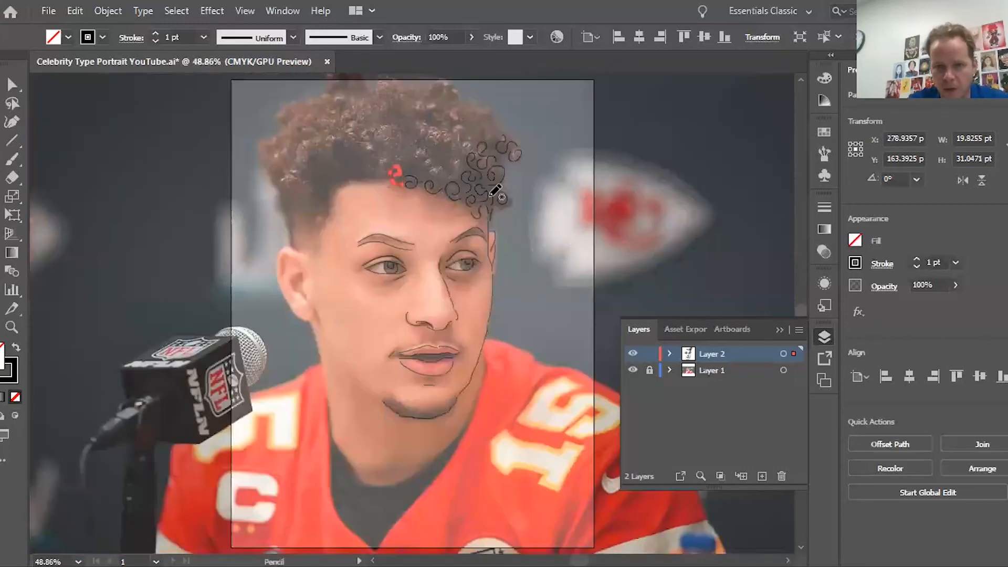
pyautogui.click(634, 371)
pyautogui.click(633, 371)
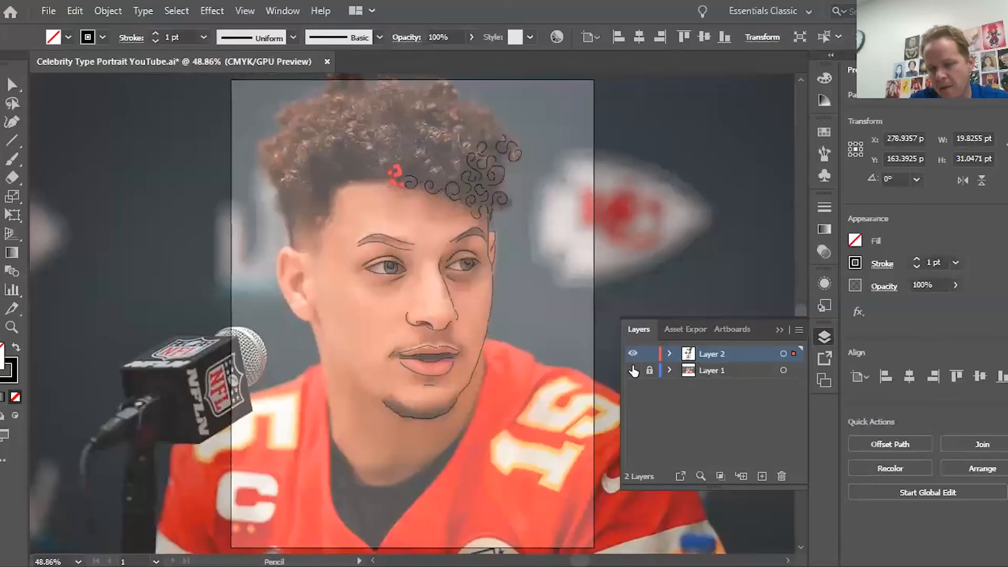
pyautogui.click(633, 371)
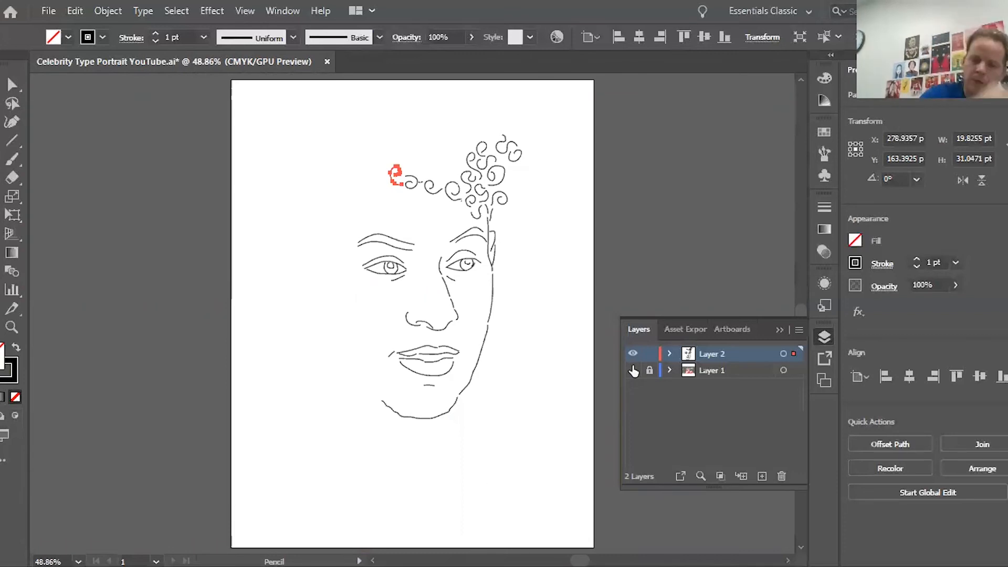
# Step: Show the reference photo again and view it at 100% zoom
pyautogui.click(633, 371)
pyautogui.hotkey('ctrl', '1')
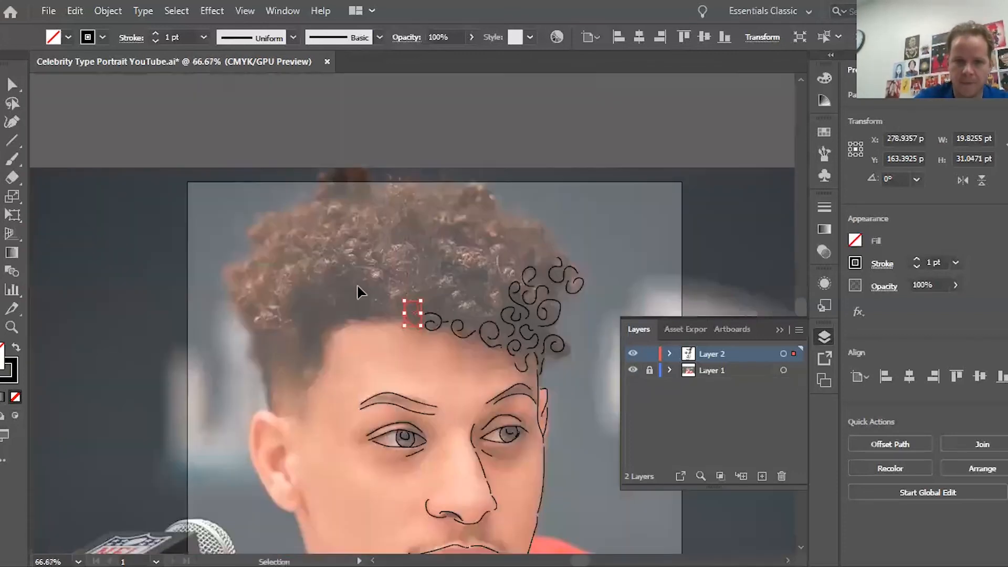
pyautogui.scroll(-3, 294, 352)
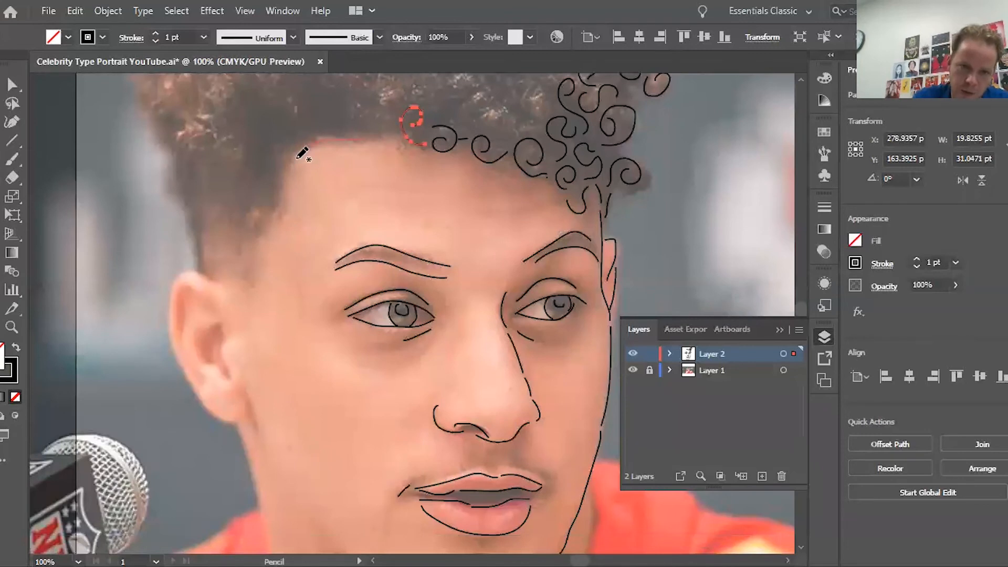
# Step: Trace the left hairline up from the ear, with temple strands and curls above it
pyautogui.moveTo(224, 286); pyautogui.dragTo(207, 280)
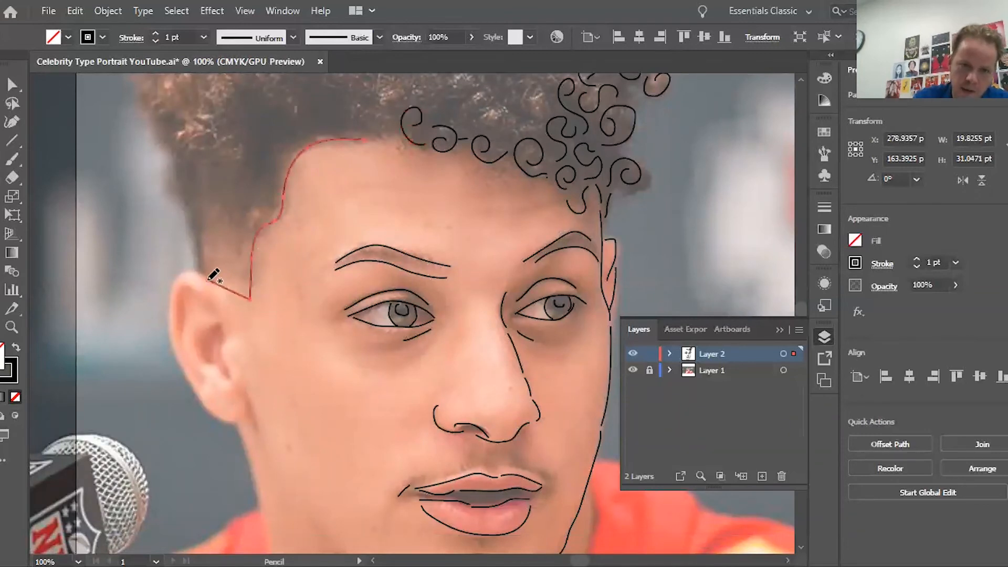
pyautogui.hotkey('ctrl', 'z')
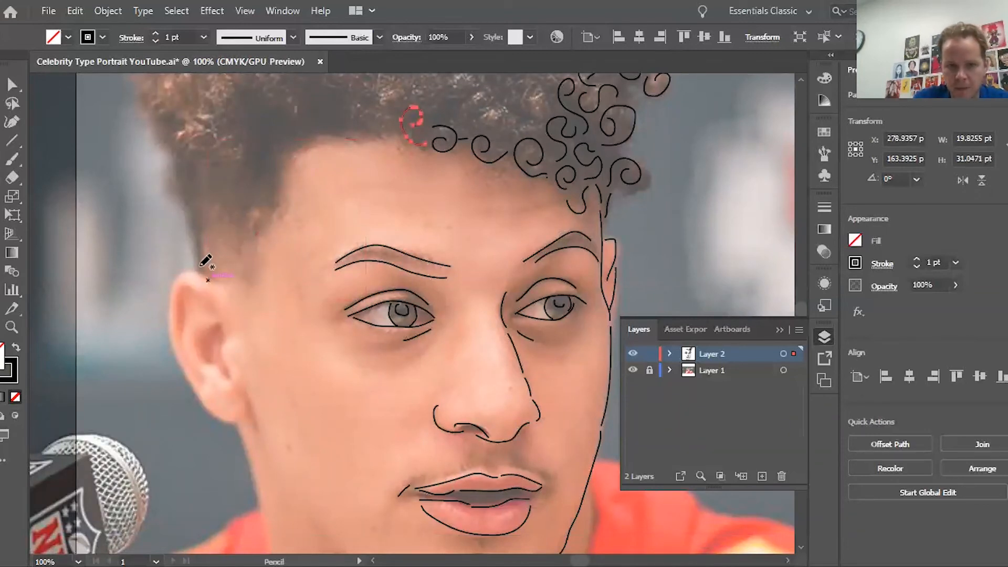
pyautogui.moveTo(196, 270)
pyautogui.mouseDown()
pyautogui.moveTo(193, 229)
pyautogui.moveTo(161, 187)
pyautogui.moveTo(164, 167)
pyautogui.moveTo(201, 232)
pyautogui.moveTo(175, 178)
pyautogui.moveTo(225, 197)
pyautogui.mouseUp()
pyautogui.moveTo(254, 229)
pyautogui.mouseDown()
pyautogui.moveTo(256, 201)
pyautogui.moveTo(284, 162)
pyautogui.mouseUp()
pyautogui.scroll(3, 281, 190)
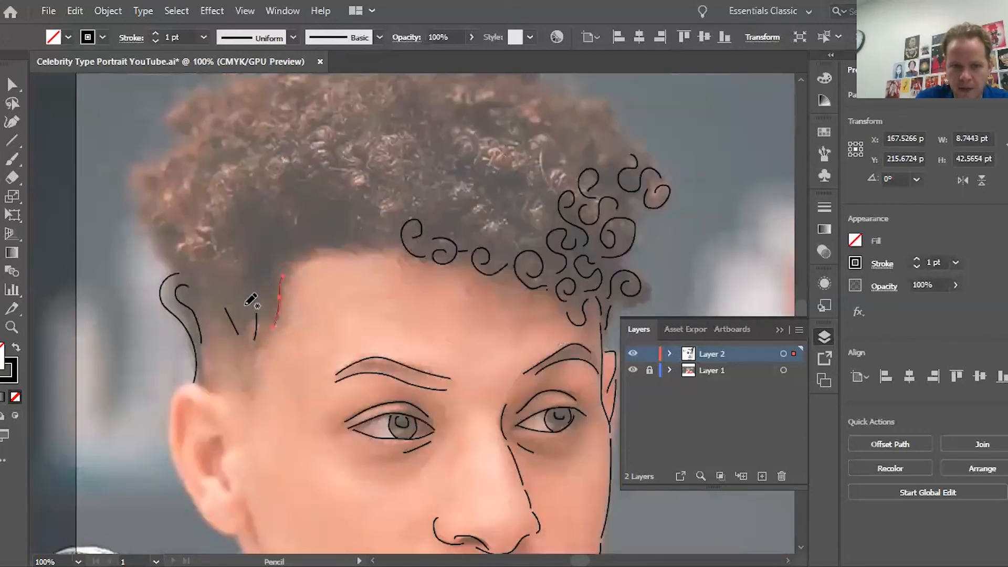
pyautogui.moveTo(201, 235); pyautogui.dragTo(201, 250)
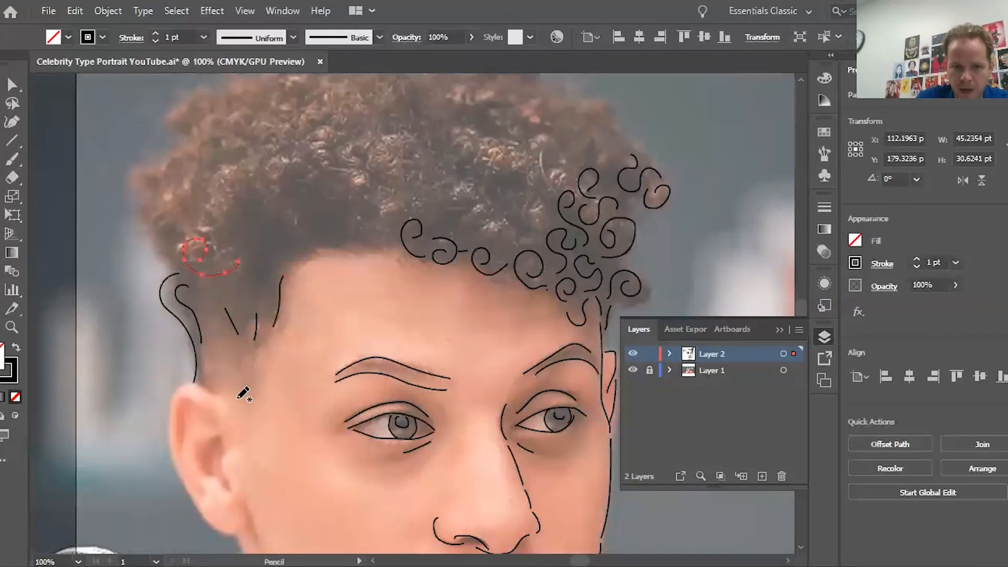
pyautogui.moveTo(371, 237)
pyautogui.mouseDown()
pyautogui.moveTo(350, 229)
pyautogui.moveTo(367, 200)
pyautogui.moveTo(363, 218)
pyautogui.moveTo(332, 248)
pyautogui.moveTo(317, 232)
pyautogui.moveTo(316, 205)
pyautogui.moveTo(329, 227)
pyautogui.mouseUp()
pyautogui.scroll(-4, 357, 236)
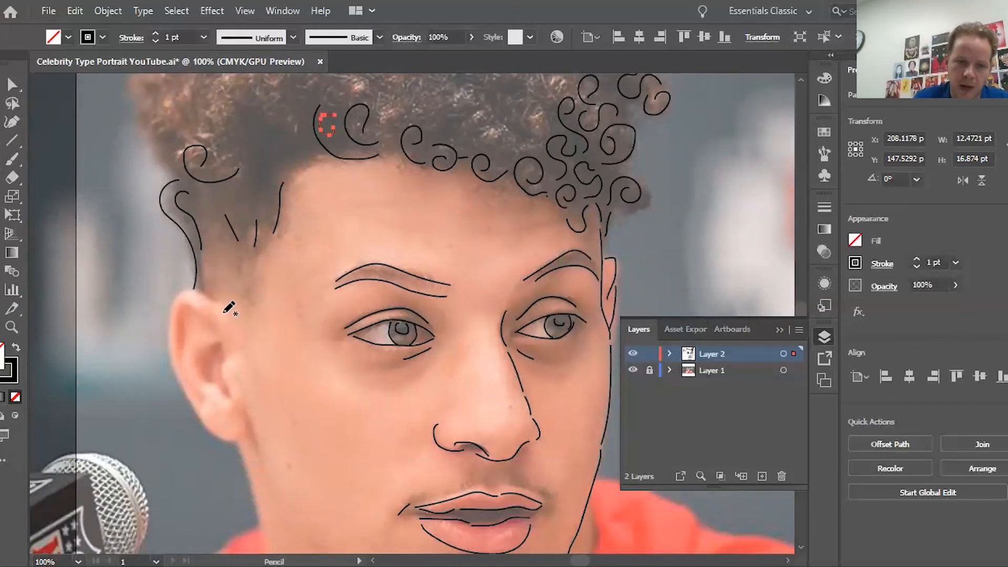
pyautogui.scroll(-5, 229, 308)
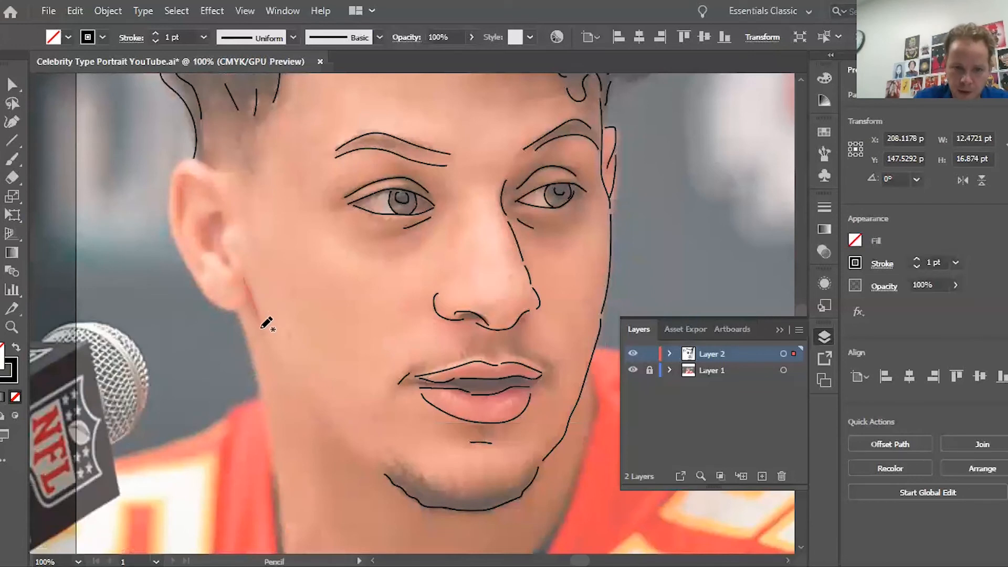
# Step: Draw the jawline below the ear, redrawing it after an undo
pyautogui.moveTo(261, 328)
pyautogui.mouseDown()
pyautogui.moveTo(281, 375)
pyautogui.moveTo(360, 435)
pyautogui.moveTo(373, 466)
pyautogui.mouseUp()
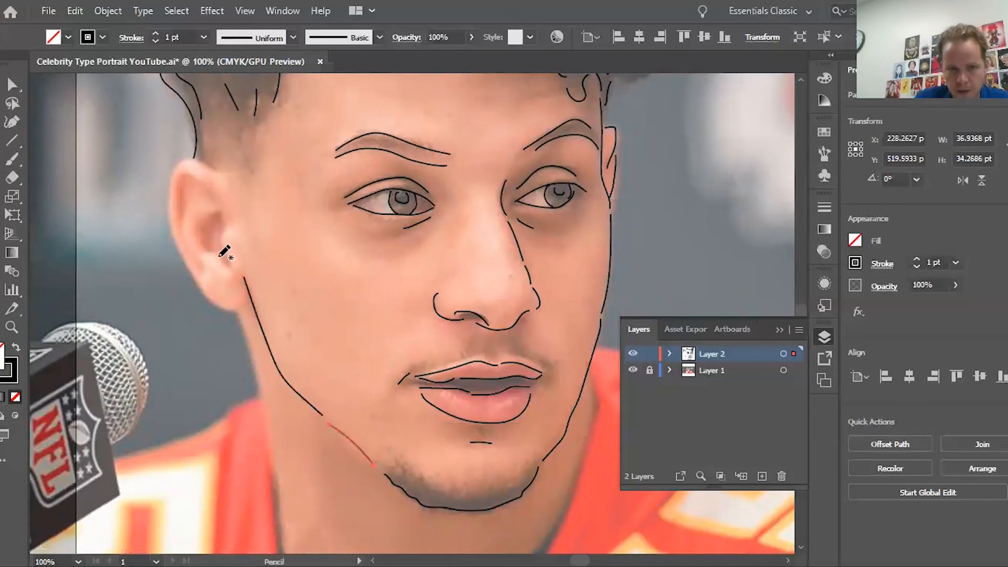
pyautogui.hotkey('ctrl', 'z')
pyautogui.hotkey('ctrl', 'z')
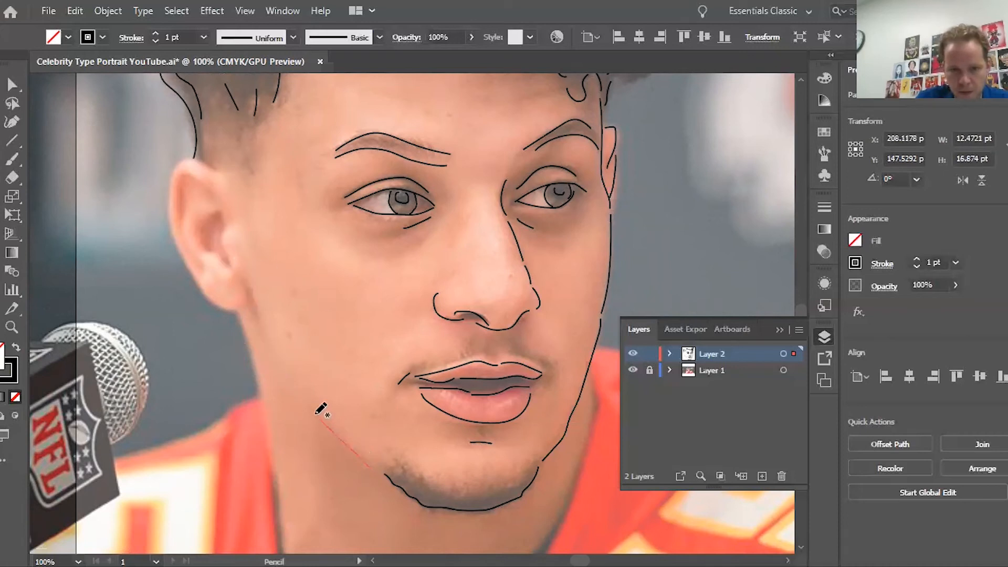
pyautogui.moveTo(319, 414)
pyautogui.mouseDown()
pyautogui.moveTo(254, 310)
pyautogui.moveTo(240, 252)
pyautogui.mouseUp()
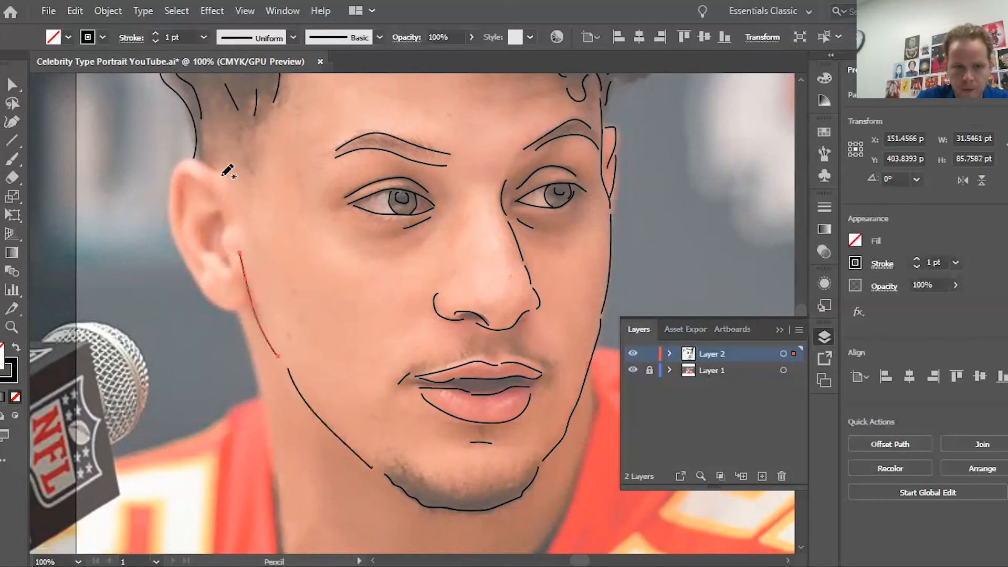
# Step: Outline the ear and add its inner line and fold
pyautogui.moveTo(223, 175); pyautogui.dragTo(206, 165)
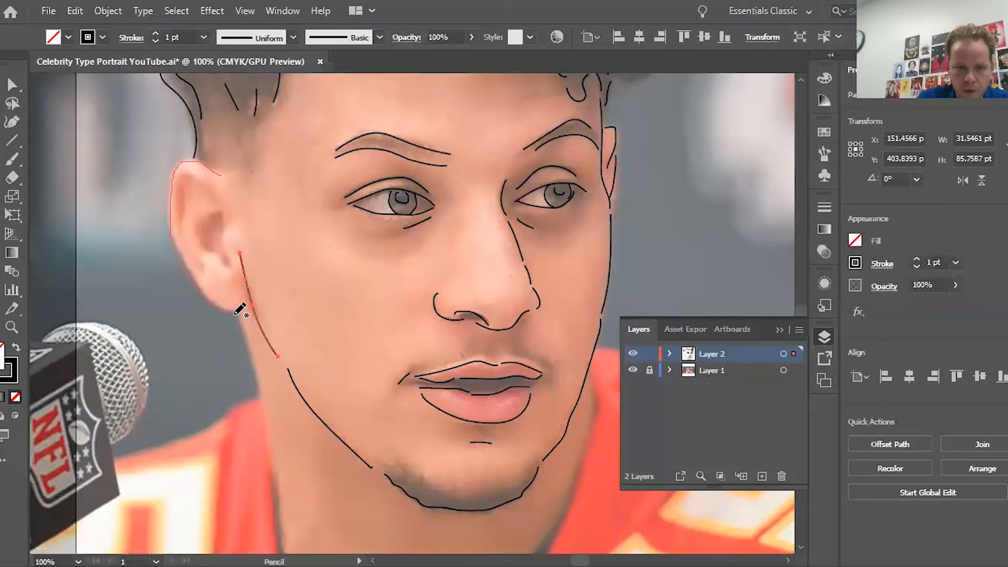
pyautogui.moveTo(252, 304); pyautogui.dragTo(246, 309)
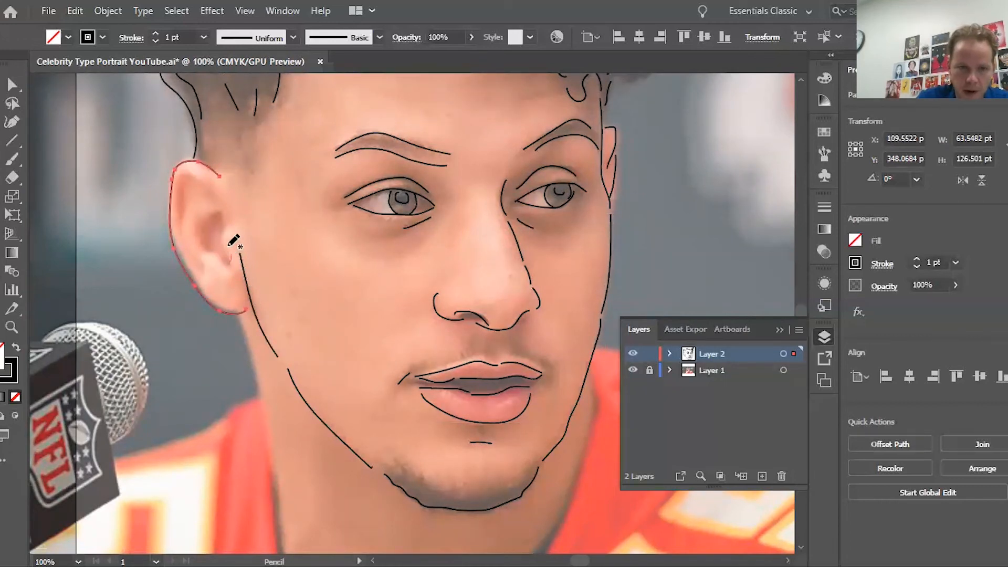
pyautogui.moveTo(230, 253)
pyautogui.mouseDown()
pyautogui.moveTo(210, 225)
pyautogui.moveTo(224, 263)
pyautogui.moveTo(199, 248)
pyautogui.moveTo(199, 223)
pyautogui.moveTo(219, 212)
pyautogui.moveTo(182, 175)
pyautogui.mouseUp()
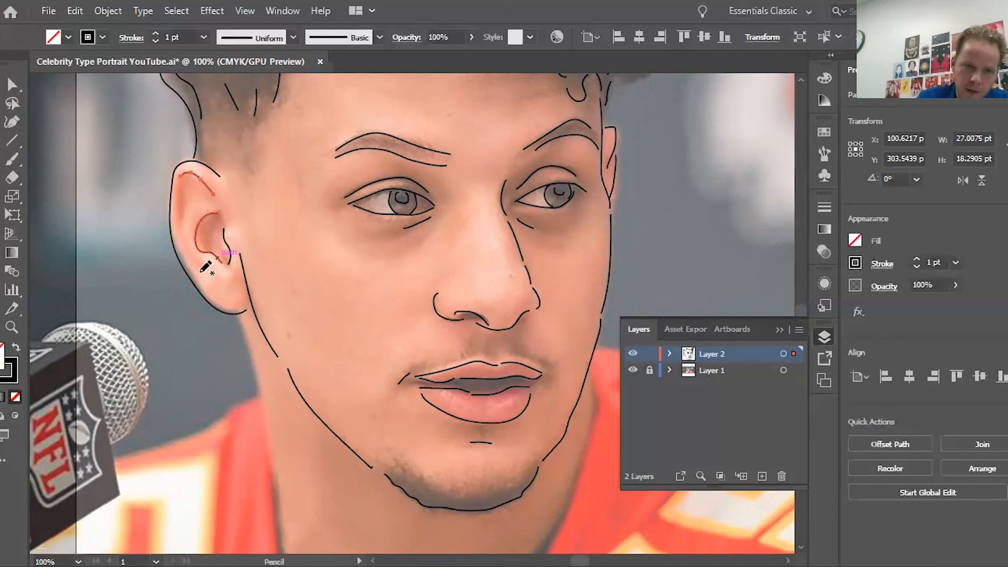
pyautogui.moveTo(181, 194)
pyautogui.mouseDown()
pyautogui.moveTo(197, 269)
pyautogui.moveTo(231, 296)
pyautogui.mouseUp()
pyautogui.scroll(-5, 236, 289)
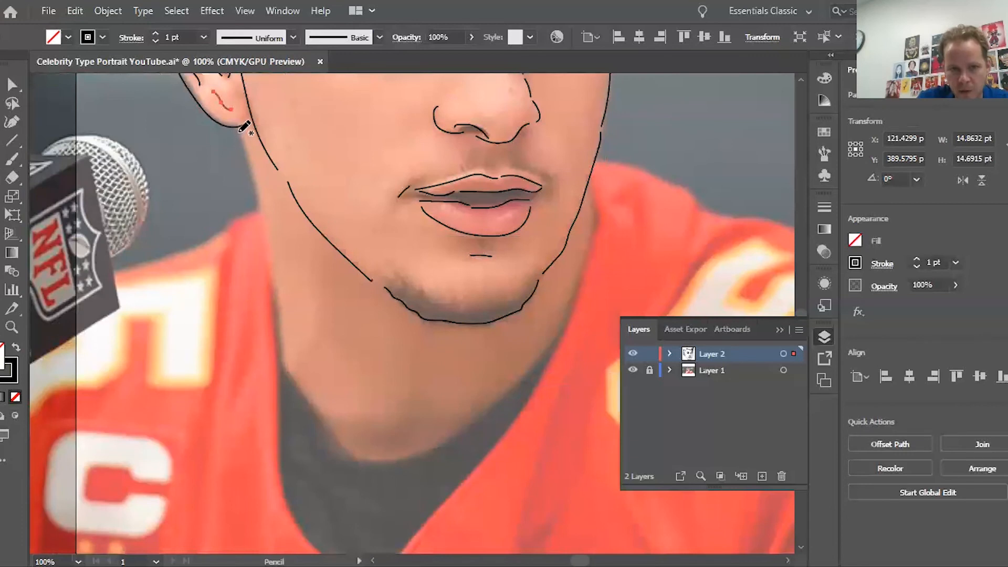
# Step: Trace the neck lines below the jaw, its long shadow and the right side of the neck
pyautogui.moveTo(242, 138)
pyautogui.mouseDown()
pyautogui.moveTo(283, 292)
pyautogui.moveTo(286, 350)
pyautogui.mouseUp()
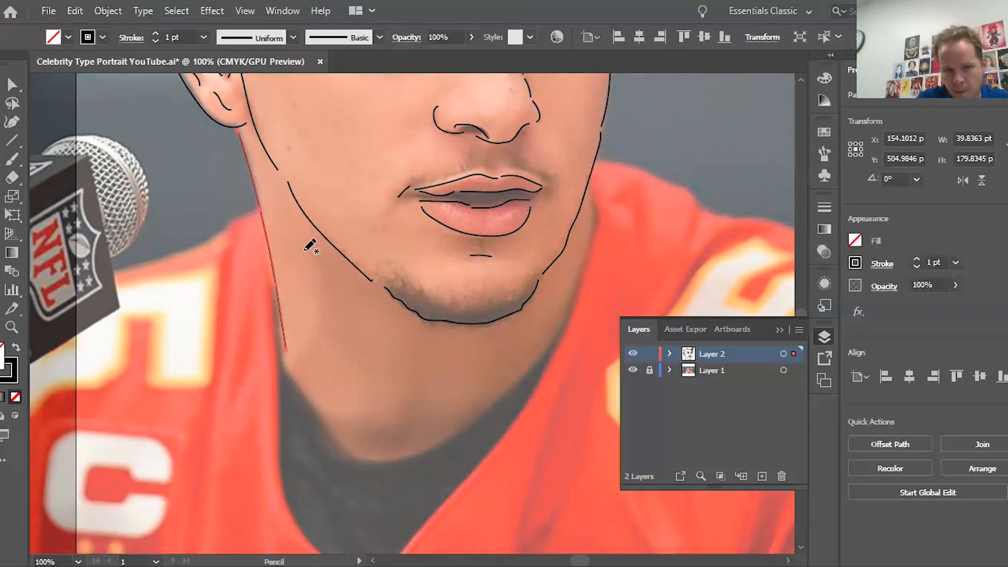
pyautogui.moveTo(303, 251); pyautogui.dragTo(319, 333)
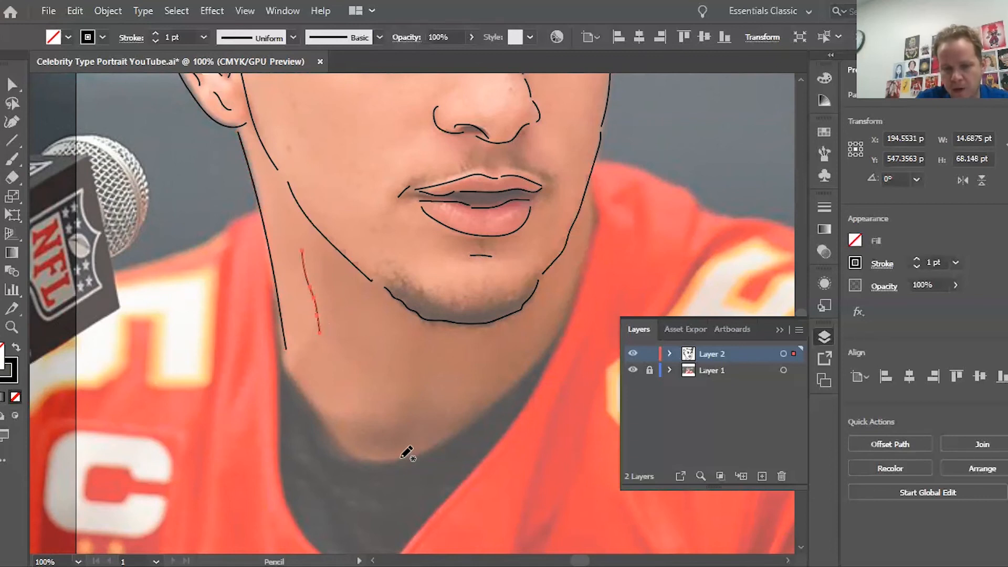
pyautogui.hotkey('ctrl', 'z')
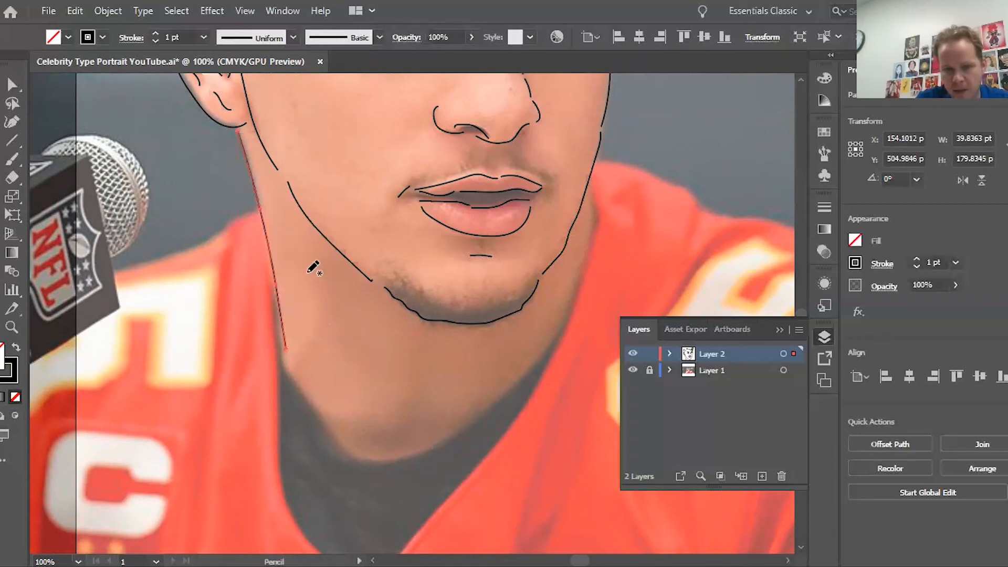
pyautogui.moveTo(309, 265)
pyautogui.mouseDown()
pyautogui.moveTo(311, 322)
pyautogui.moveTo(299, 351)
pyautogui.mouseUp()
pyautogui.moveTo(330, 282); pyautogui.dragTo(406, 417)
pyautogui.moveTo(546, 295); pyautogui.dragTo(516, 364)
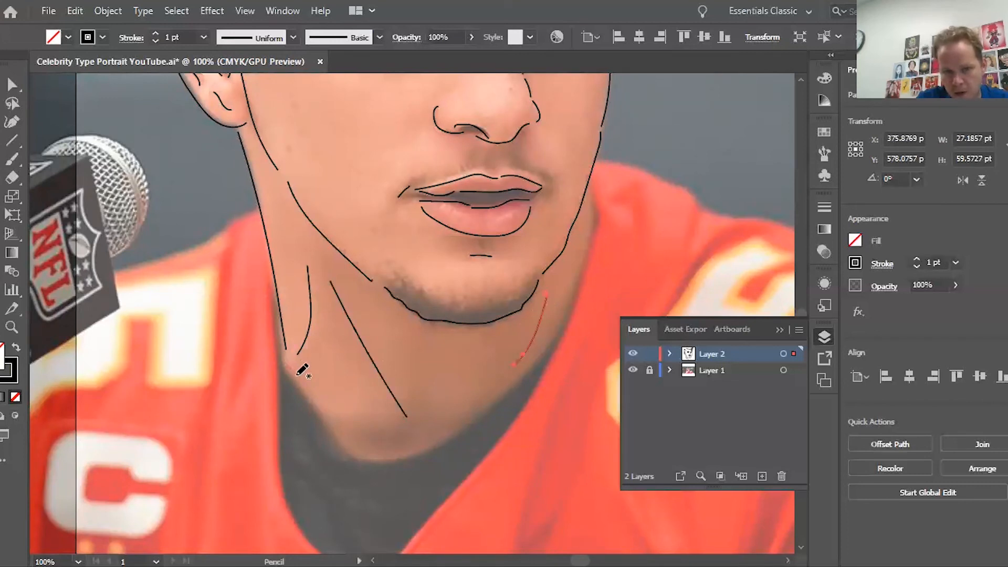
# Step: Draw the curved neckline under the chin and the lines of the left jersey shoulder
pyautogui.moveTo(296, 375)
pyautogui.mouseDown()
pyautogui.moveTo(356, 455)
pyautogui.moveTo(389, 458)
pyautogui.moveTo(475, 420)
pyautogui.moveTo(542, 355)
pyautogui.mouseUp()
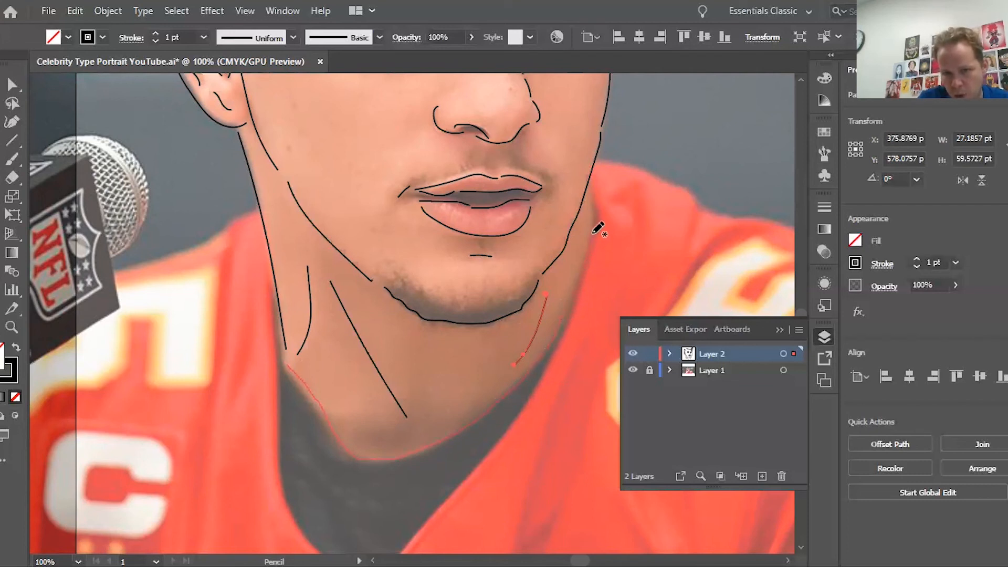
pyautogui.moveTo(592, 179); pyautogui.dragTo(590, 181)
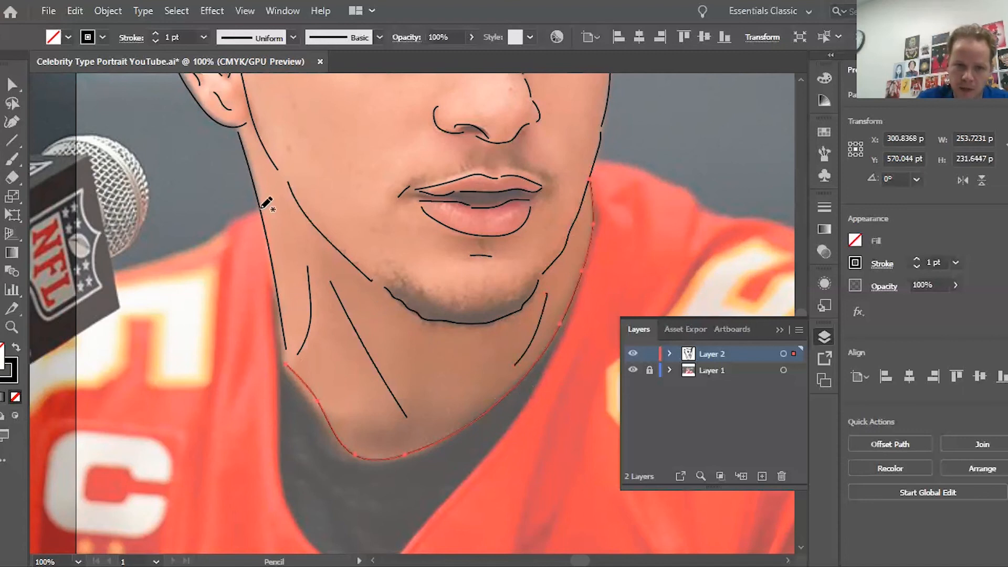
pyautogui.moveTo(261, 207)
pyautogui.mouseDown()
pyautogui.moveTo(178, 263)
pyautogui.moveTo(111, 272)
pyautogui.mouseUp()
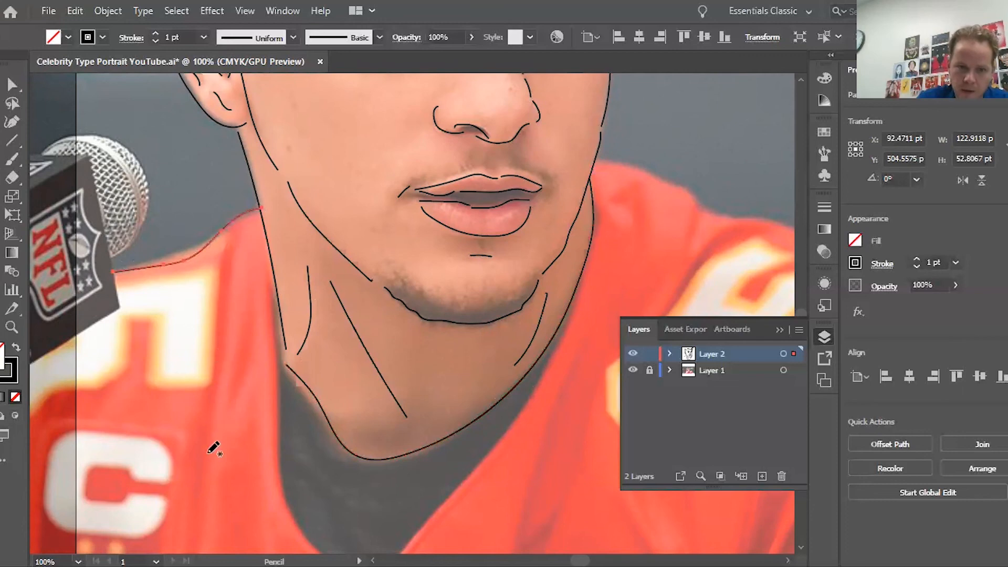
pyautogui.moveTo(209, 450); pyautogui.dragTo(227, 239)
pyautogui.moveTo(263, 290)
pyautogui.mouseDown()
pyautogui.moveTo(255, 358)
pyautogui.moveTo(232, 409)
pyautogui.mouseUp()
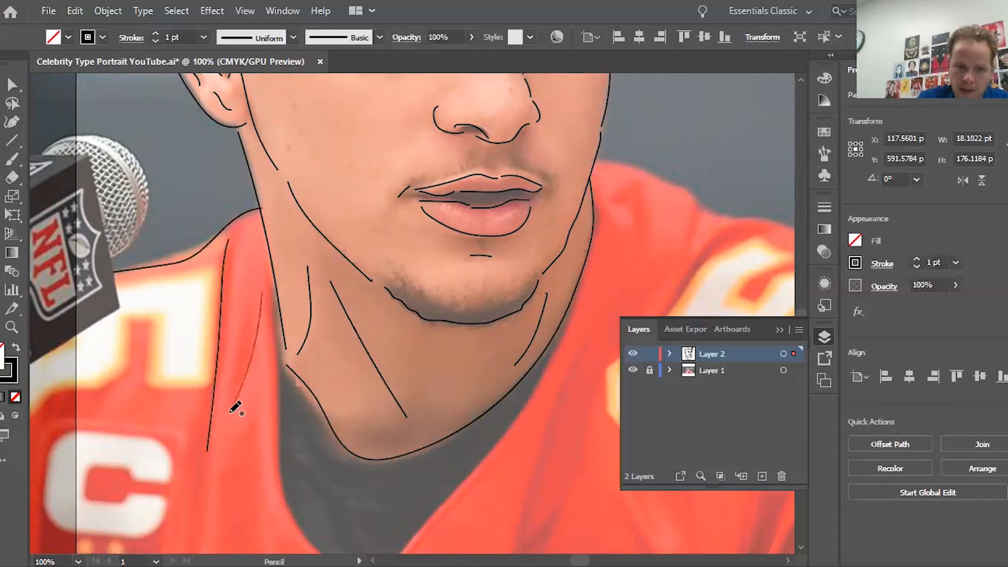
pyautogui.hscroll(3, 230, 413)
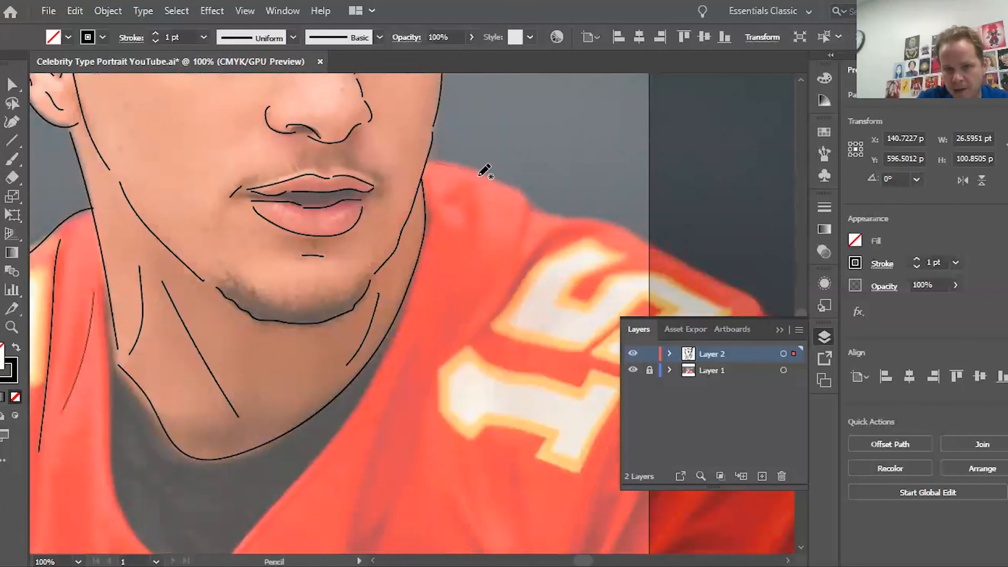
# Step: Trace the right jersey shoulder edge and a fold down the chest, then fit the artboard
pyautogui.moveTo(533, 227); pyautogui.dragTo(506, 290)
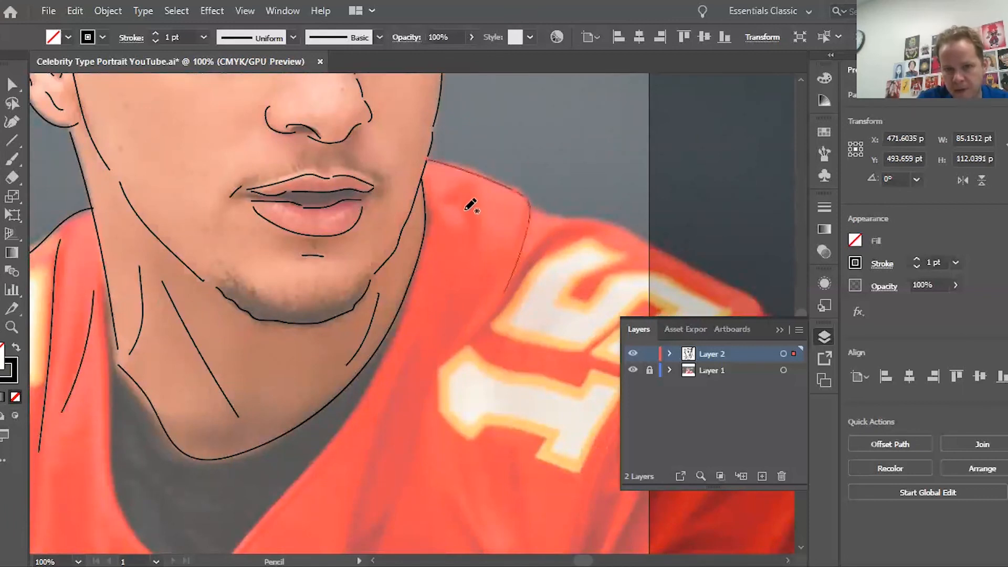
pyautogui.moveTo(477, 224); pyautogui.dragTo(361, 515)
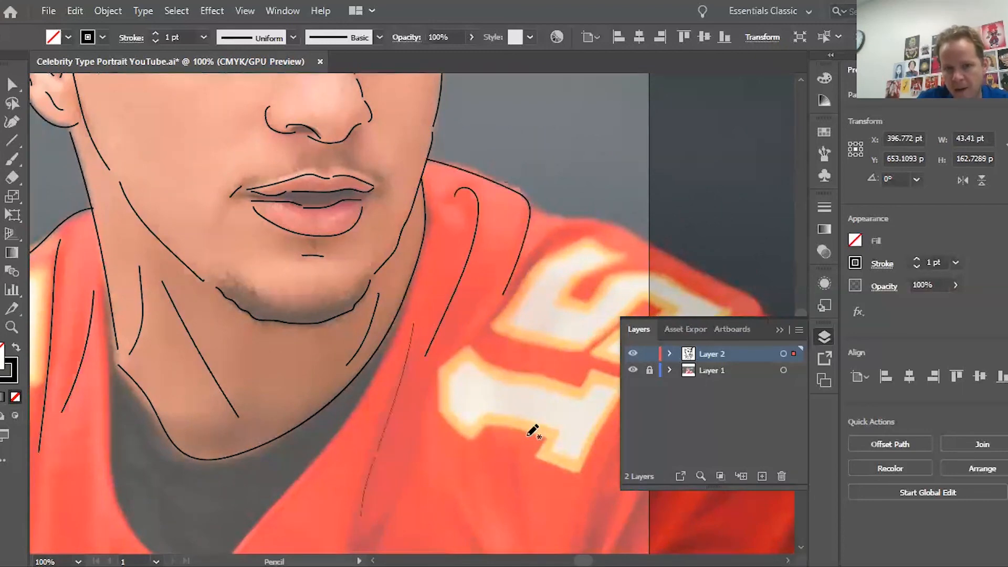
pyautogui.hotkey('ctrl', '0')
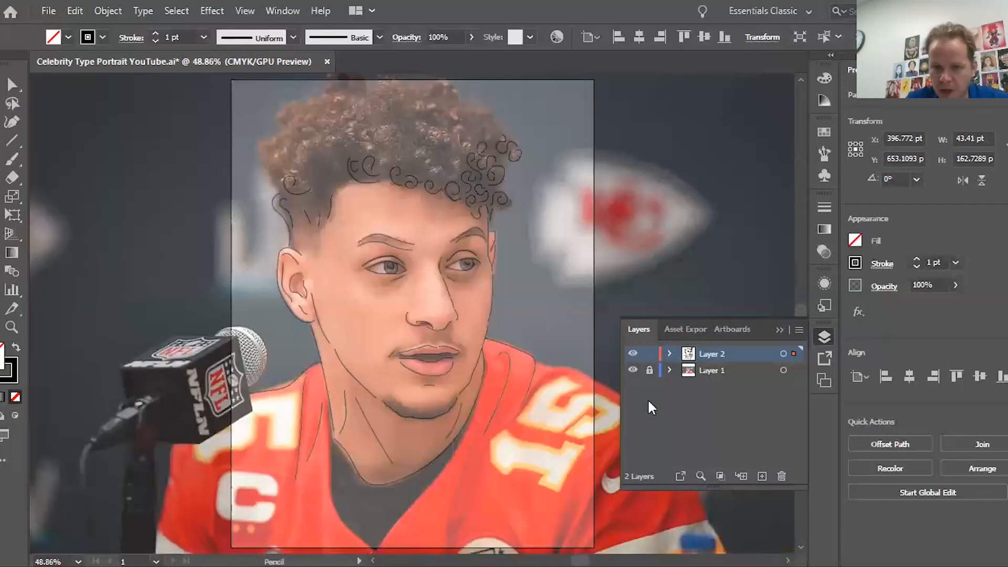
# Step: Repeatedly toggle the photo layer's visibility to compare it with the line art
pyautogui.click(632, 371)
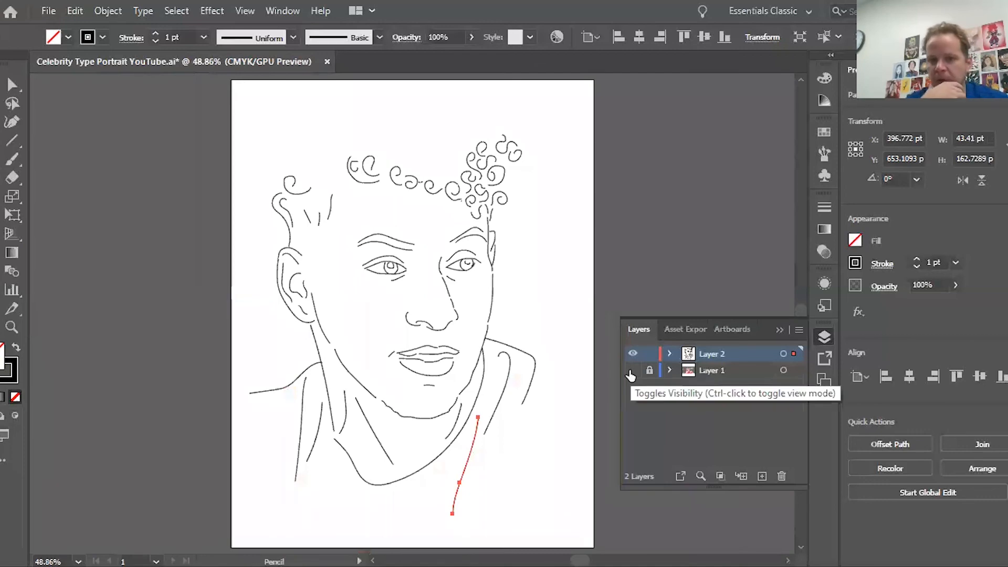
pyautogui.click(632, 372)
pyautogui.click(632, 371)
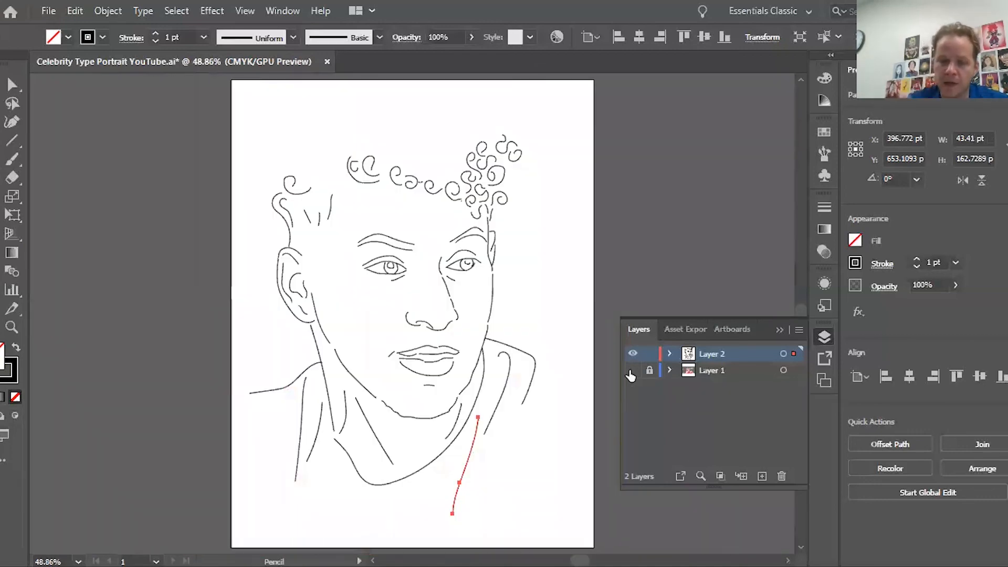
pyautogui.click(631, 372)
pyautogui.click(632, 373)
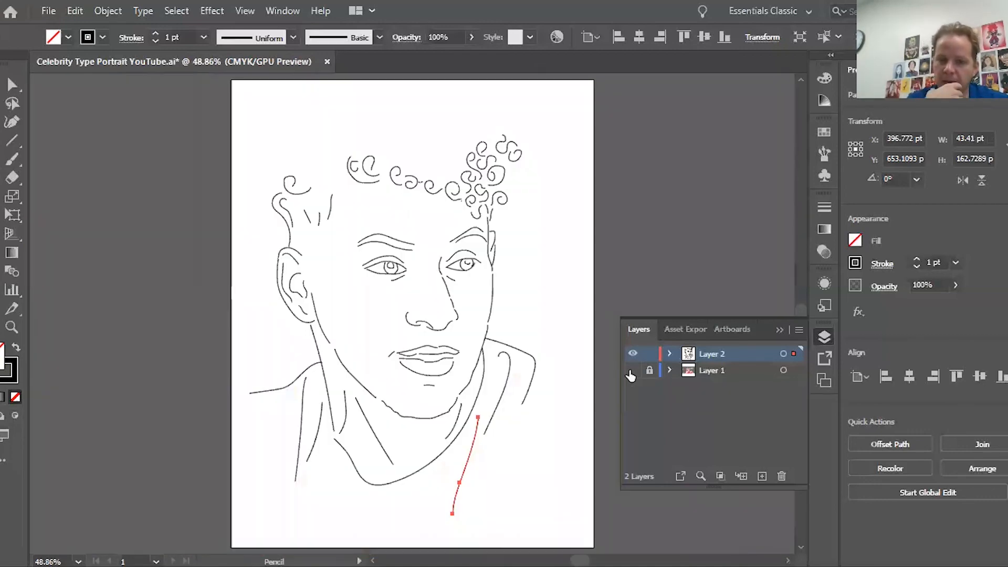
pyautogui.click(631, 373)
pyautogui.click(632, 373)
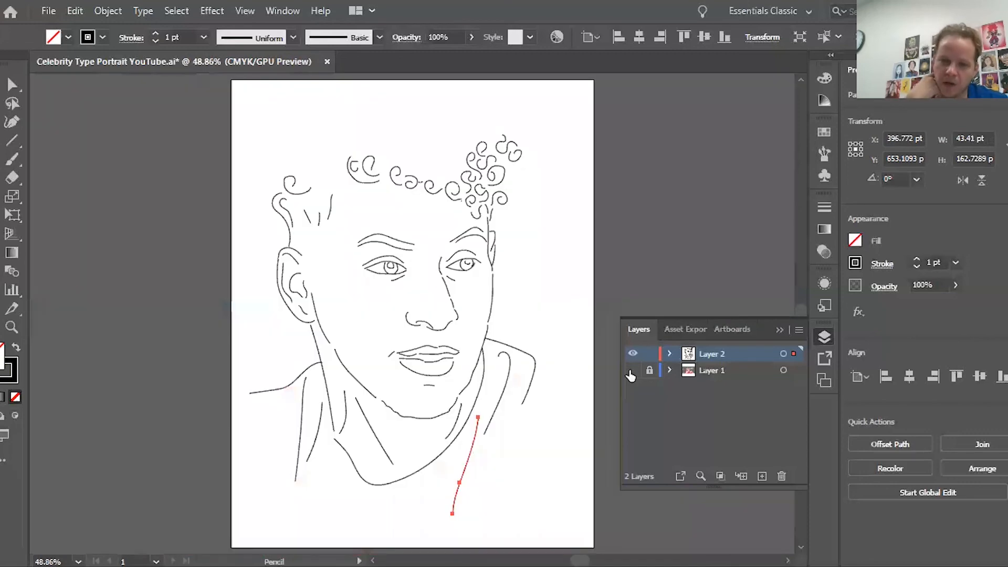
pyautogui.click(632, 373)
pyautogui.click(632, 373)
pyautogui.click(632, 373)
pyautogui.click(631, 373)
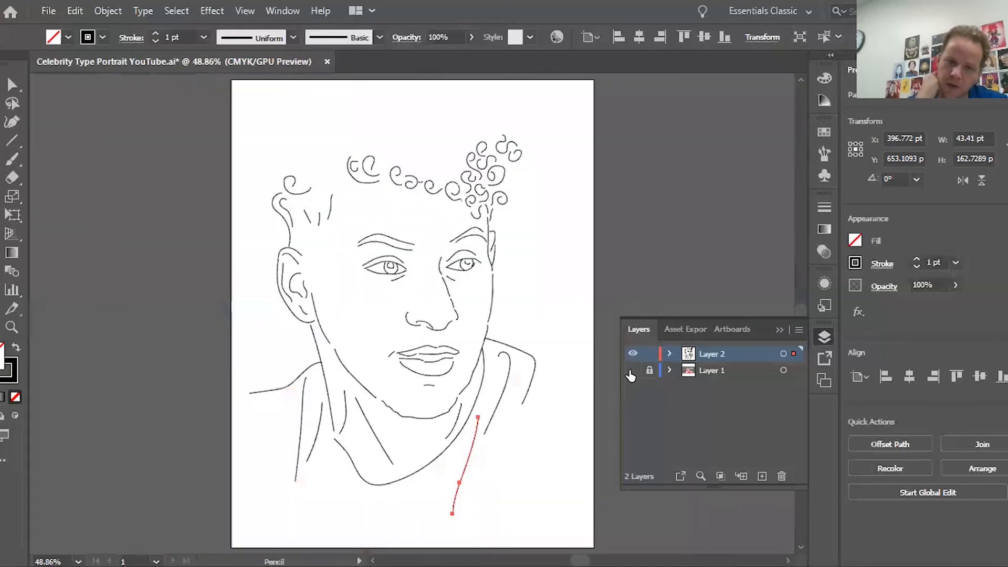
pyautogui.click(632, 373)
pyautogui.click(631, 373)
pyautogui.click(632, 373)
pyautogui.click(632, 373)
pyautogui.click(631, 373)
pyautogui.click(631, 373)
pyautogui.click(632, 373)
pyautogui.click(632, 373)
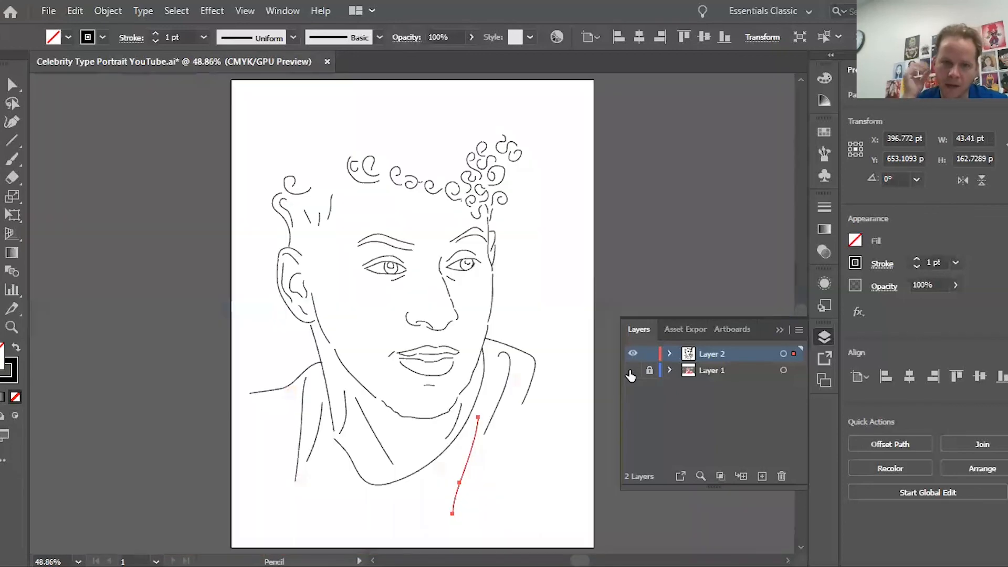
pyautogui.click(632, 373)
pyautogui.click(632, 373)
pyautogui.click(632, 373)
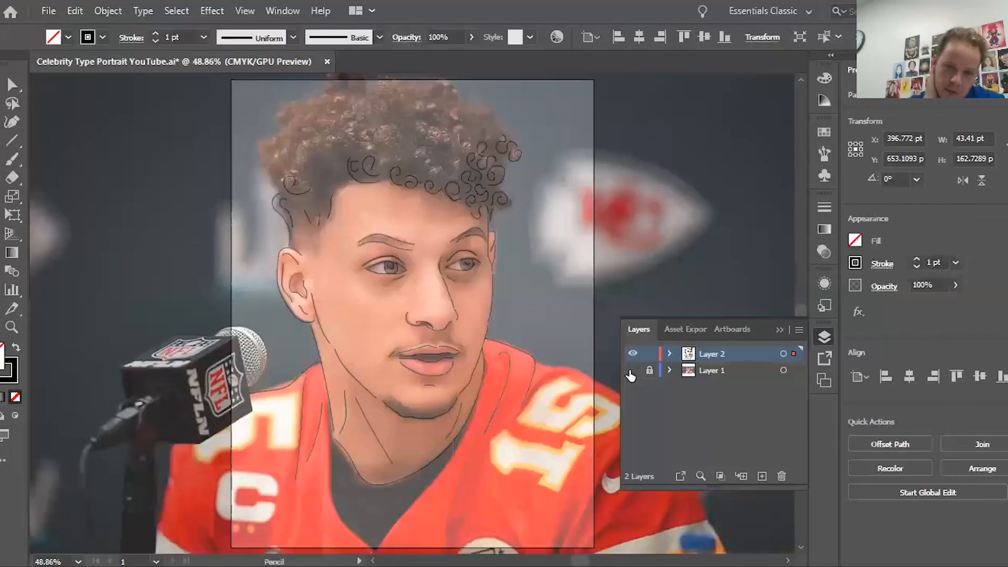
pyautogui.click(632, 373)
pyautogui.click(632, 373)
pyautogui.click(631, 373)
pyautogui.click(632, 373)
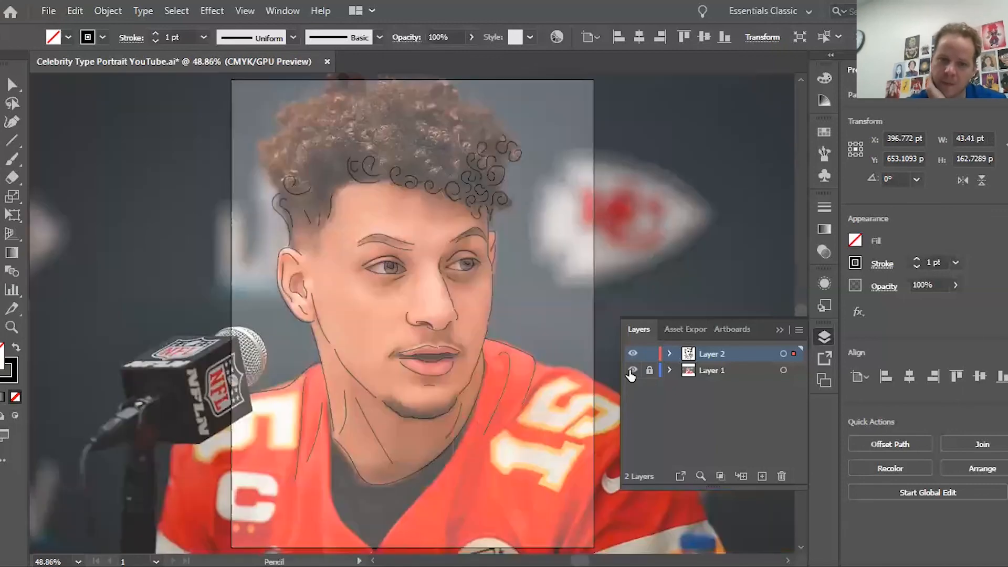
pyautogui.click(632, 373)
pyautogui.click(632, 373)
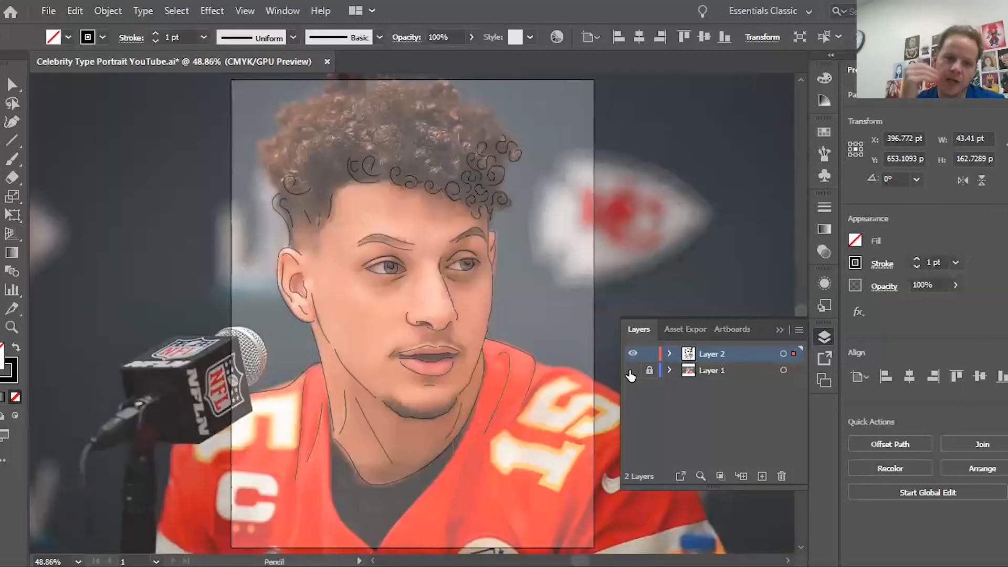
pyautogui.click(631, 373)
pyautogui.click(632, 373)
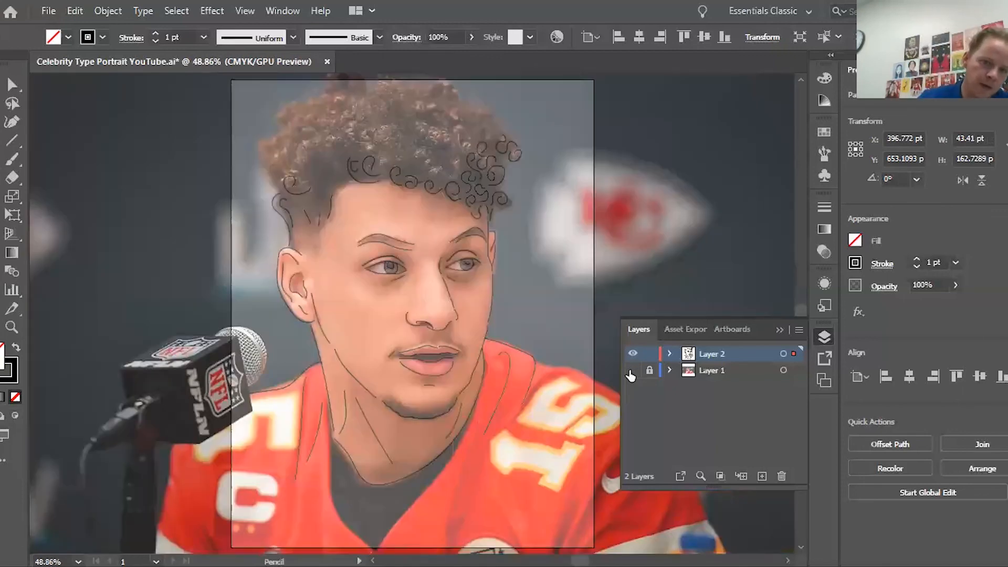
pyautogui.click(632, 373)
pyautogui.click(632, 373)
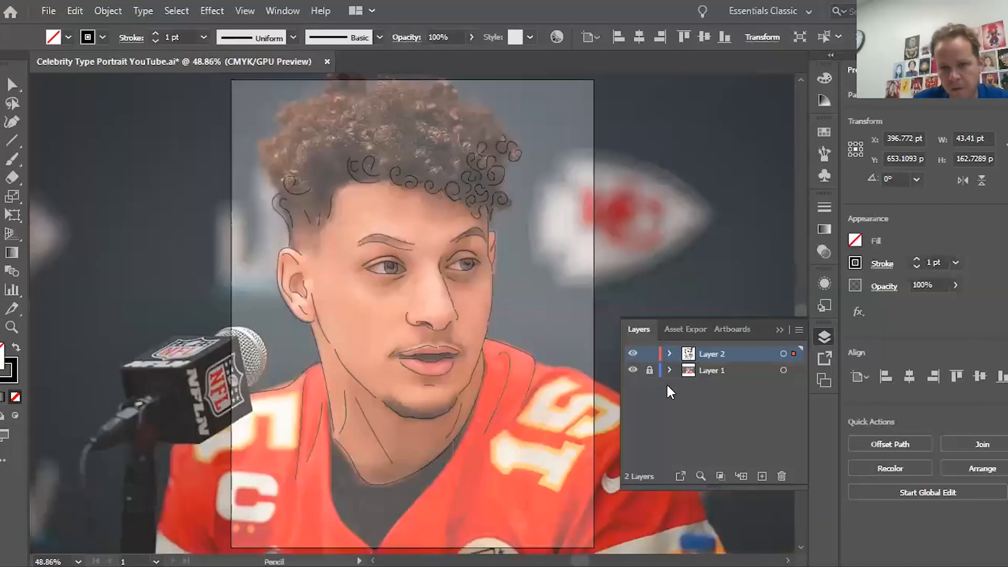
# Step: Flick the line-drawing layer on and off, then leave the photo layer hidden
pyautogui.click(633, 355)
pyautogui.click(633, 355)
pyautogui.click(633, 354)
pyautogui.click(633, 355)
pyautogui.click(634, 354)
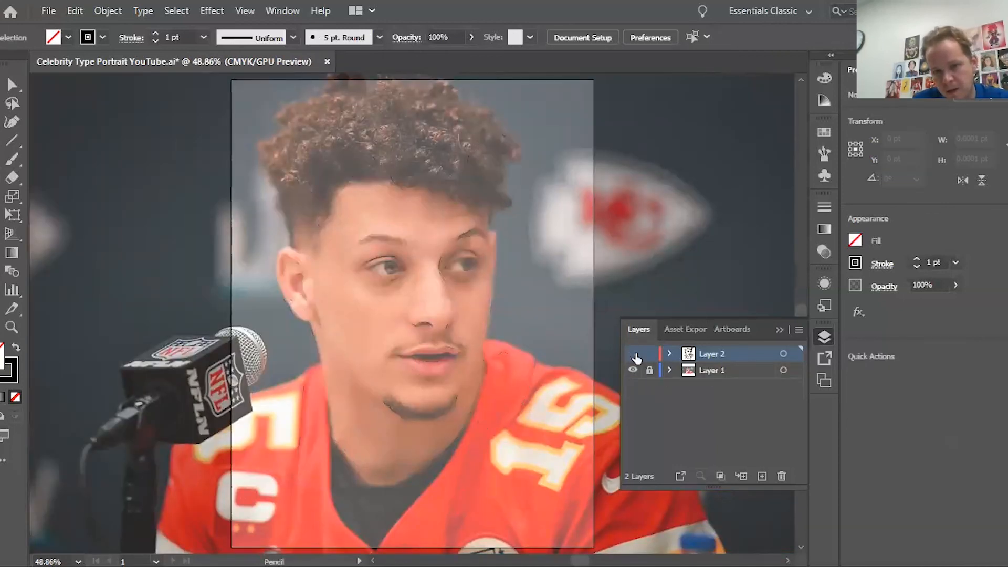
pyautogui.click(634, 354)
pyautogui.click(634, 355)
pyautogui.click(634, 355)
pyautogui.click(634, 354)
pyautogui.click(634, 355)
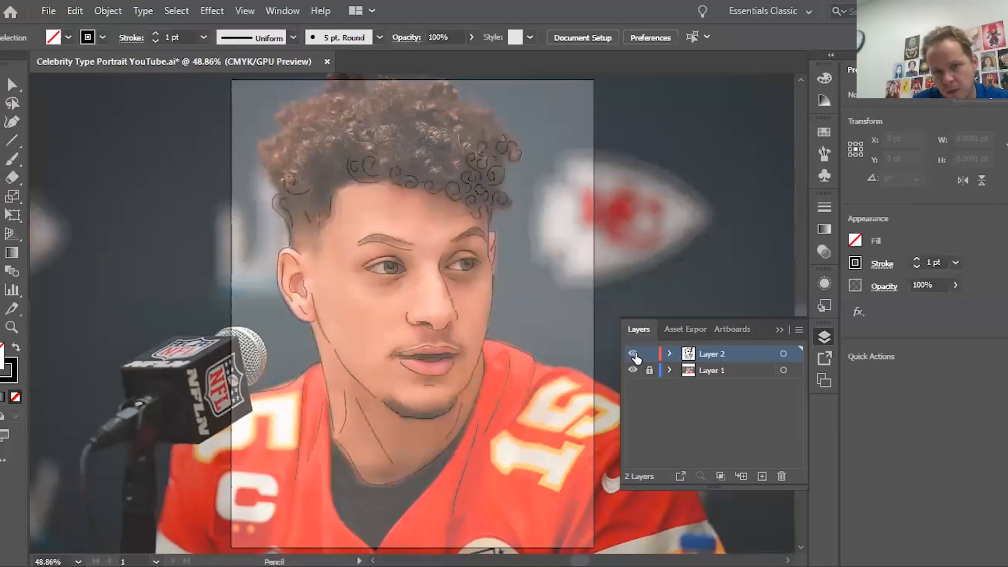
pyautogui.click(634, 355)
pyautogui.click(634, 355)
pyautogui.click(634, 354)
pyautogui.click(634, 354)
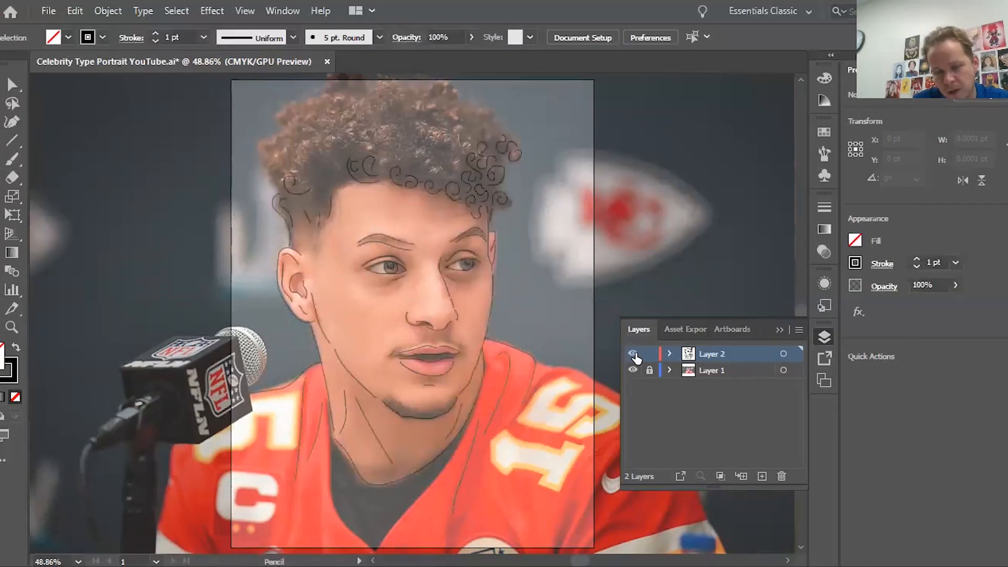
pyautogui.click(634, 370)
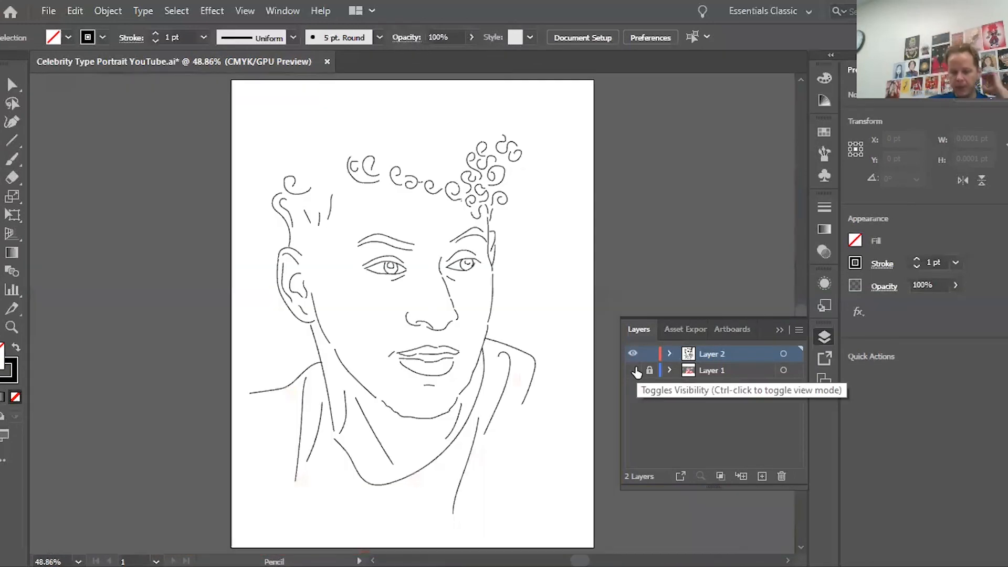